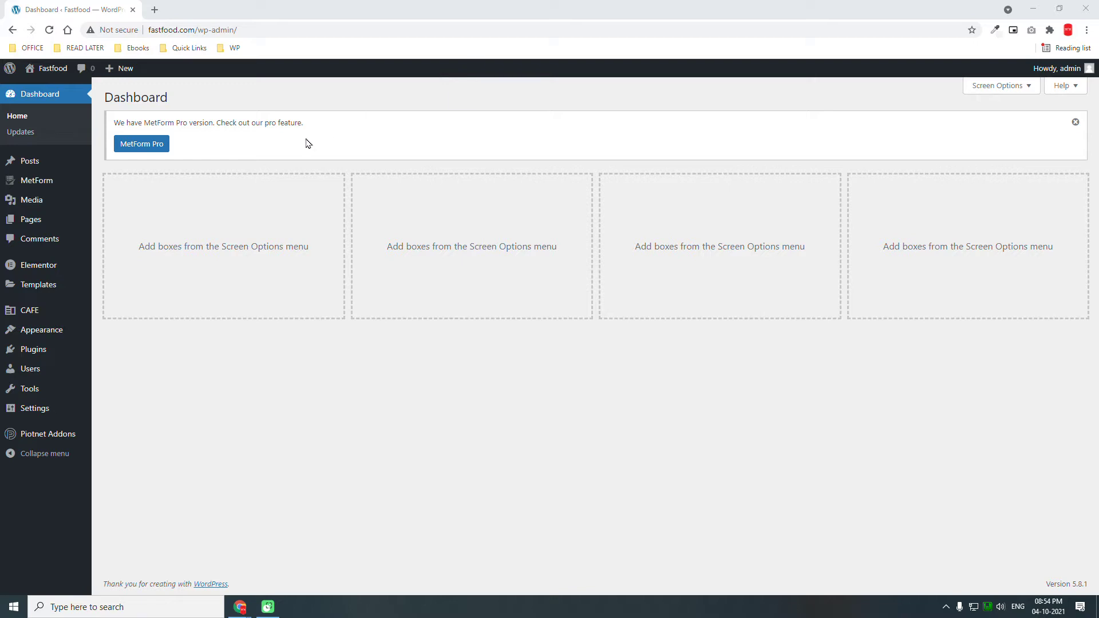
Go to All Pages and open the Home page for editing
{"action": "left_click", "coordinate": [40, 222]}
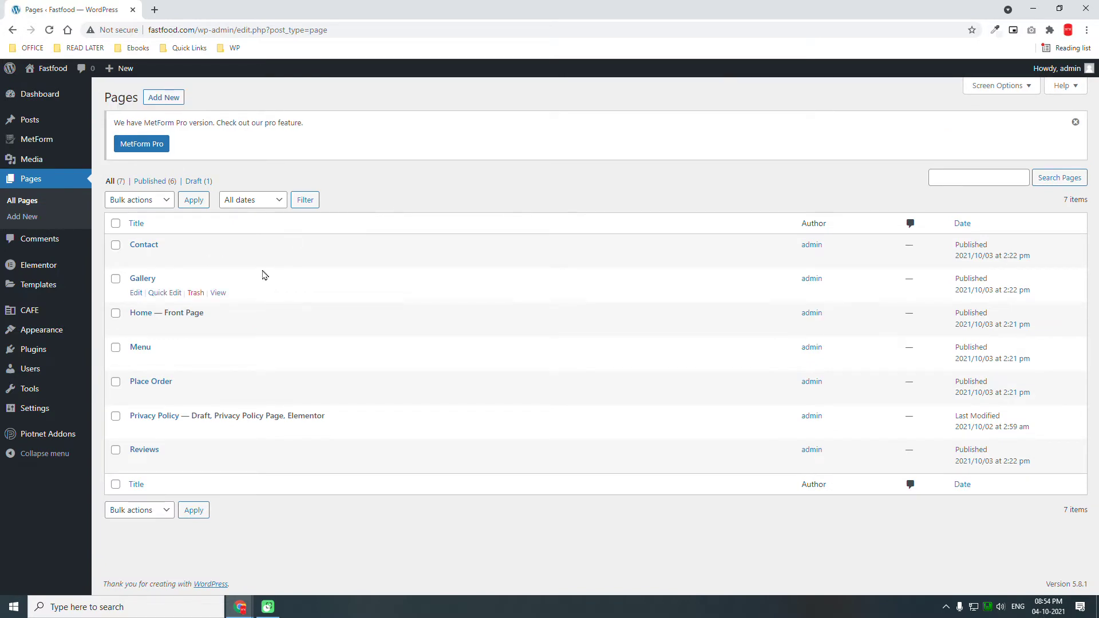
{"action": "mouse_move", "coordinate": [167, 319]}
{"action": "left_click", "coordinate": [136, 327]}
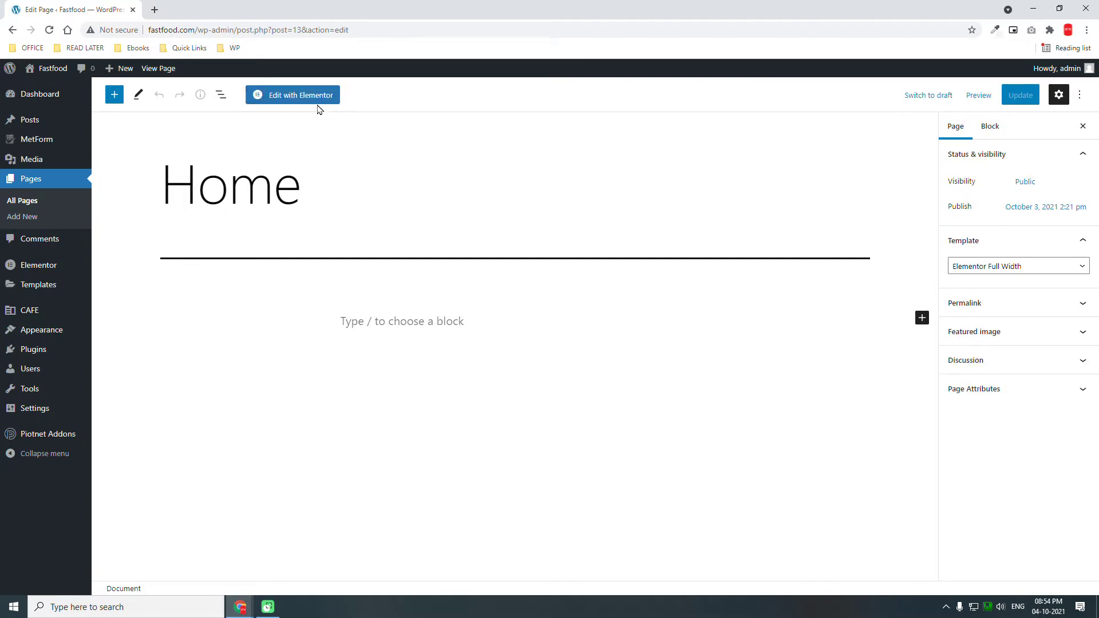
Open the Home page in Elementor and add a one-column section
{"action": "left_click", "coordinate": [317, 96]}
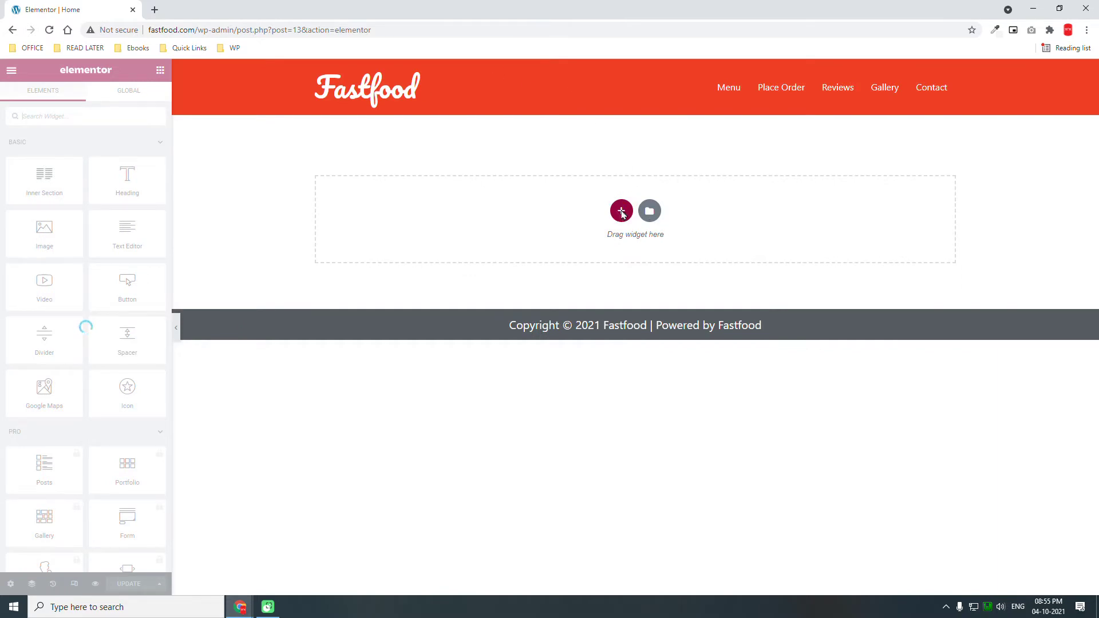
{"action": "left_click", "coordinate": [622, 213]}
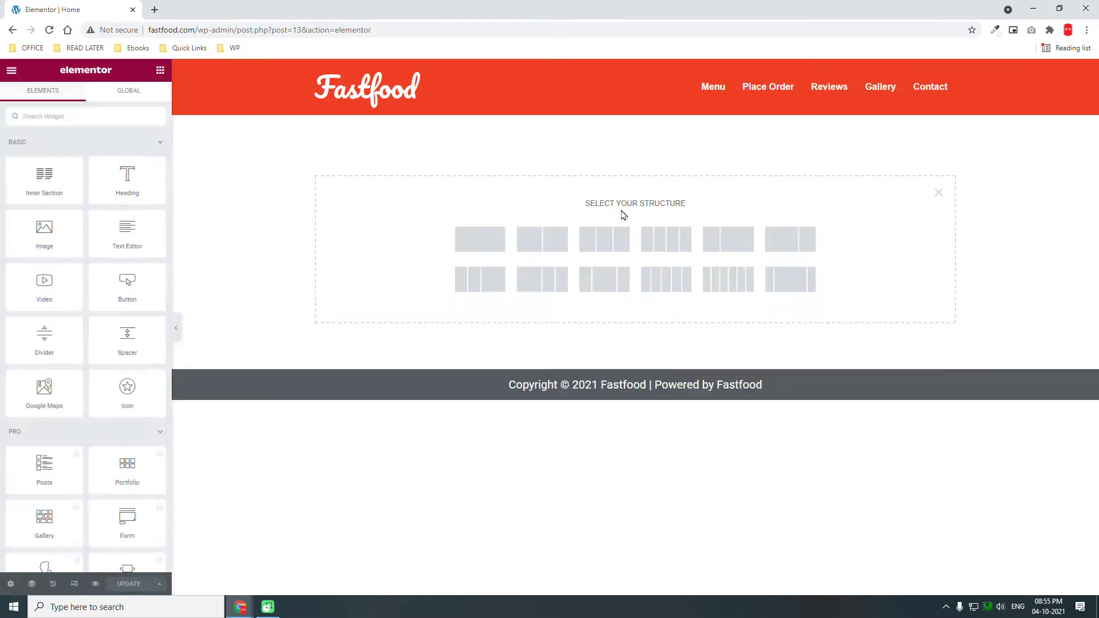
{"action": "left_click", "coordinate": [498, 241]}
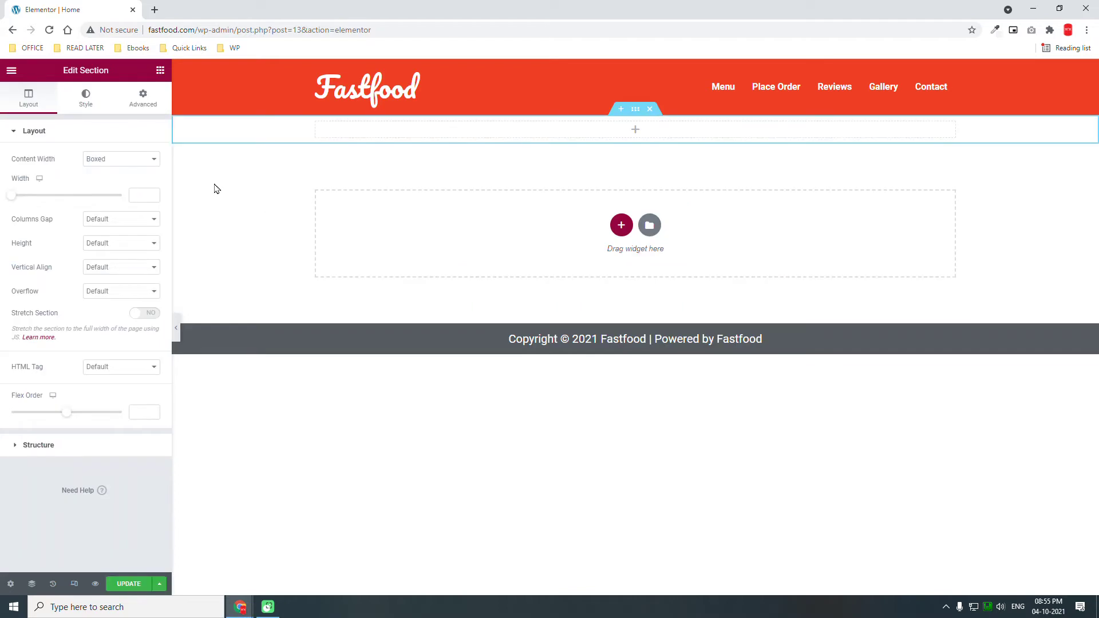
Set the section's content width to Full Width and columns gap to No Gap
{"action": "left_click", "coordinate": [104, 163]}
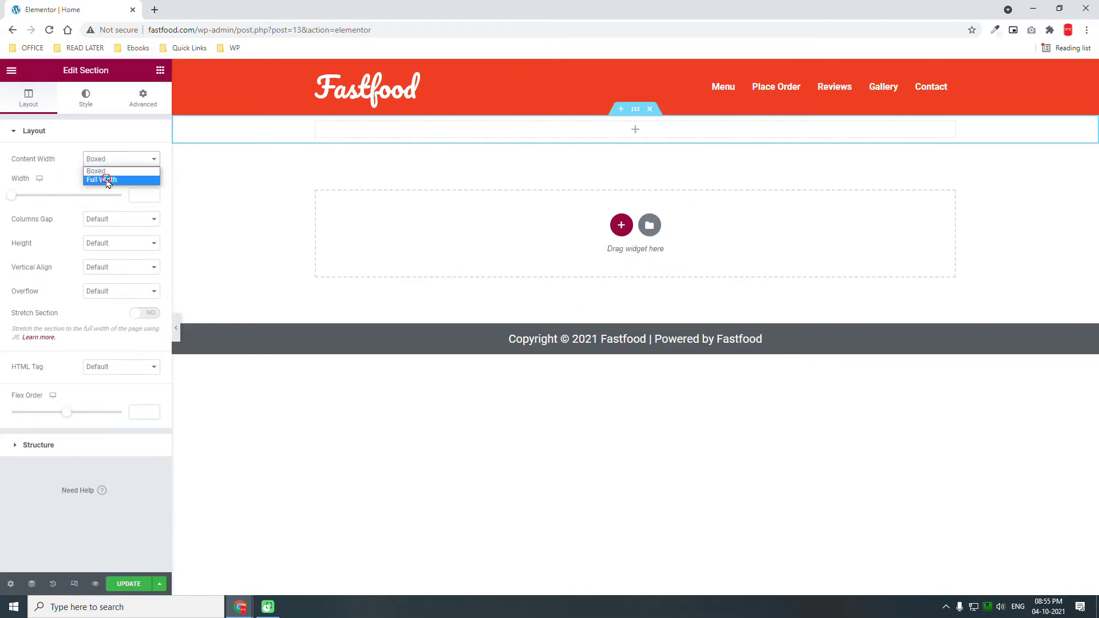
{"action": "left_click", "coordinate": [109, 179]}
{"action": "left_click", "coordinate": [109, 192]}
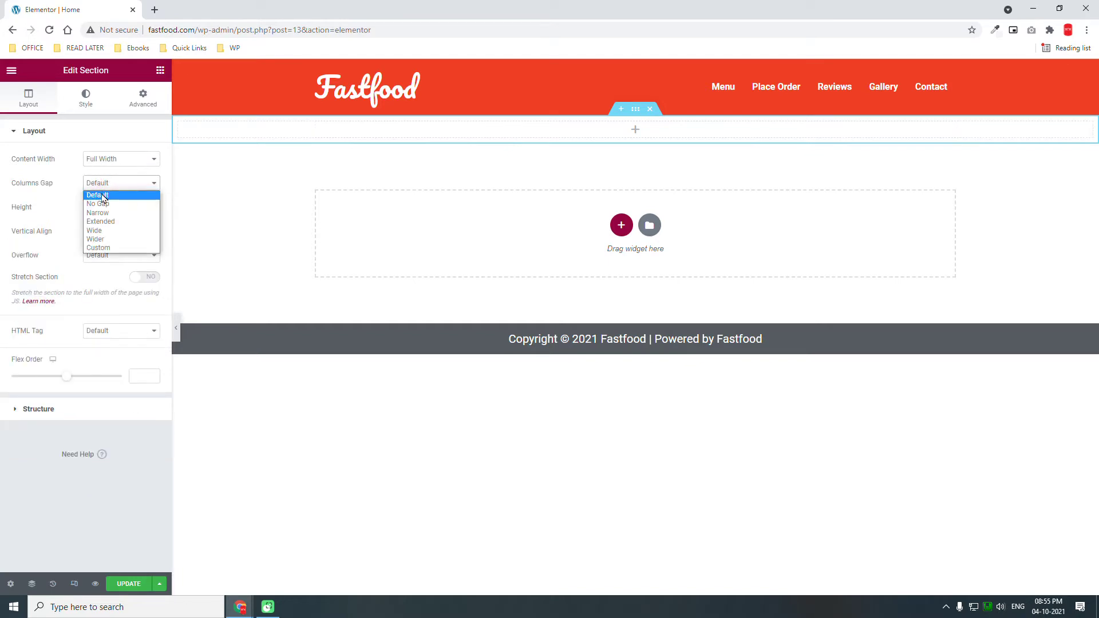
{"action": "left_click", "coordinate": [104, 201]}
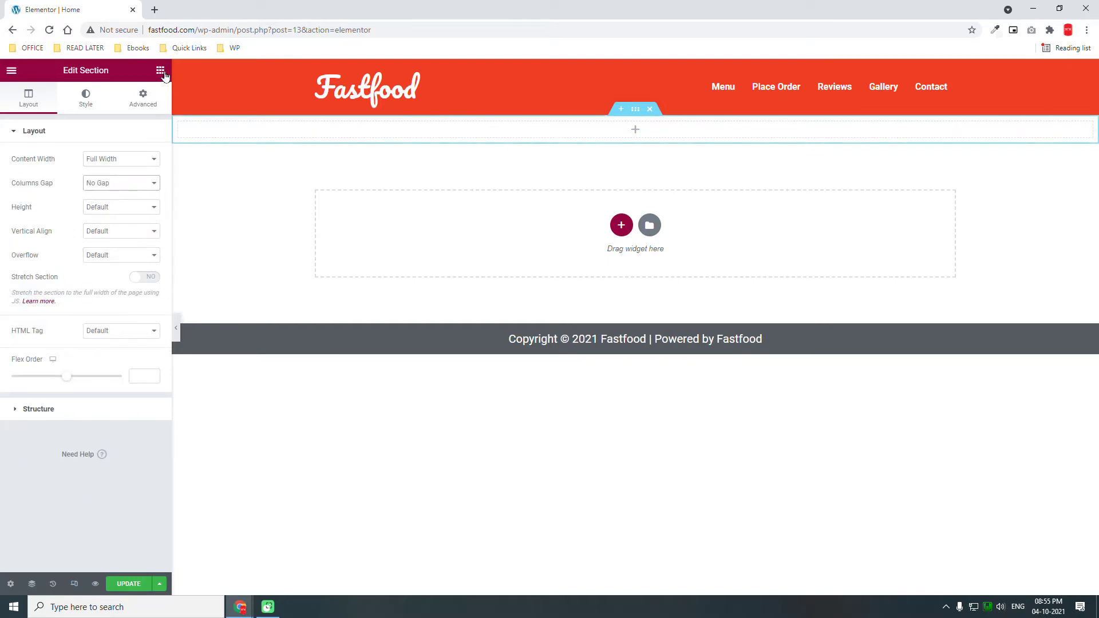
Place the CAFE Slider widget into the top section and preview the page
{"action": "key", "text": "Escape"}
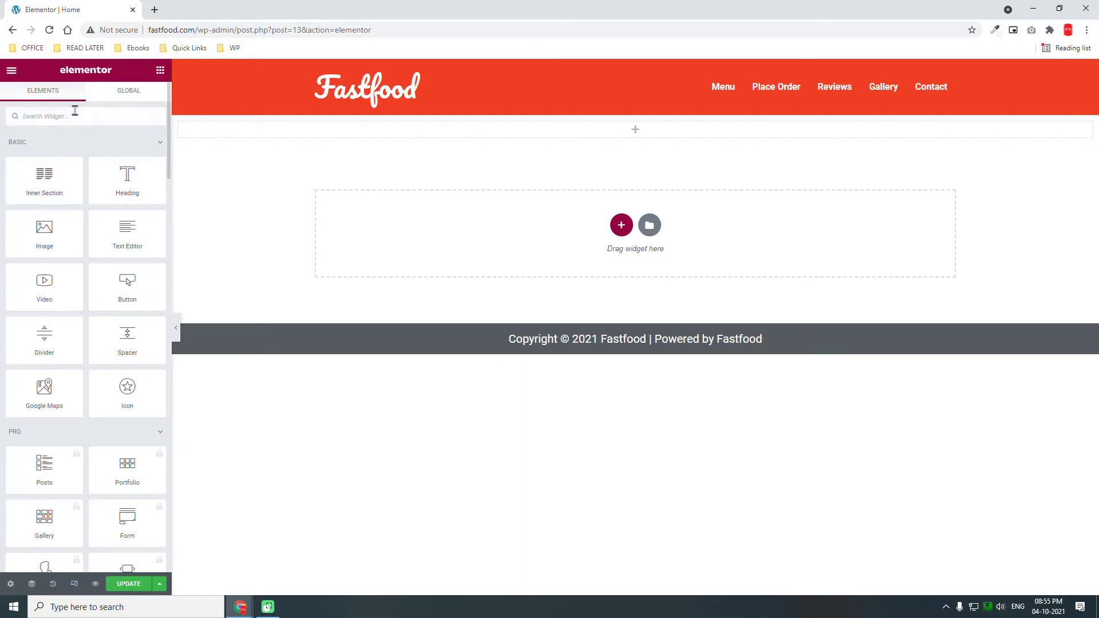
{"action": "type", "text": "sli"}
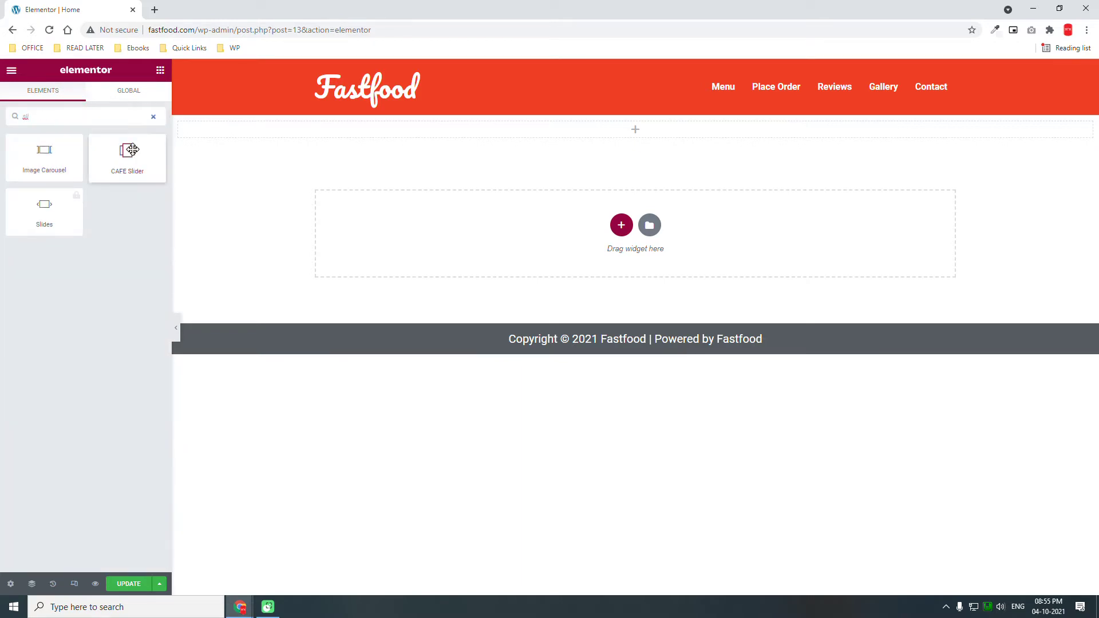
{"action": "mouse_move", "coordinate": [127, 153]}
{"action": "left_mouse_down"}
{"action": "mouse_move", "coordinate": [625, 134]}
{"action": "mouse_move", "coordinate": [620, 126]}
{"action": "left_mouse_up"}
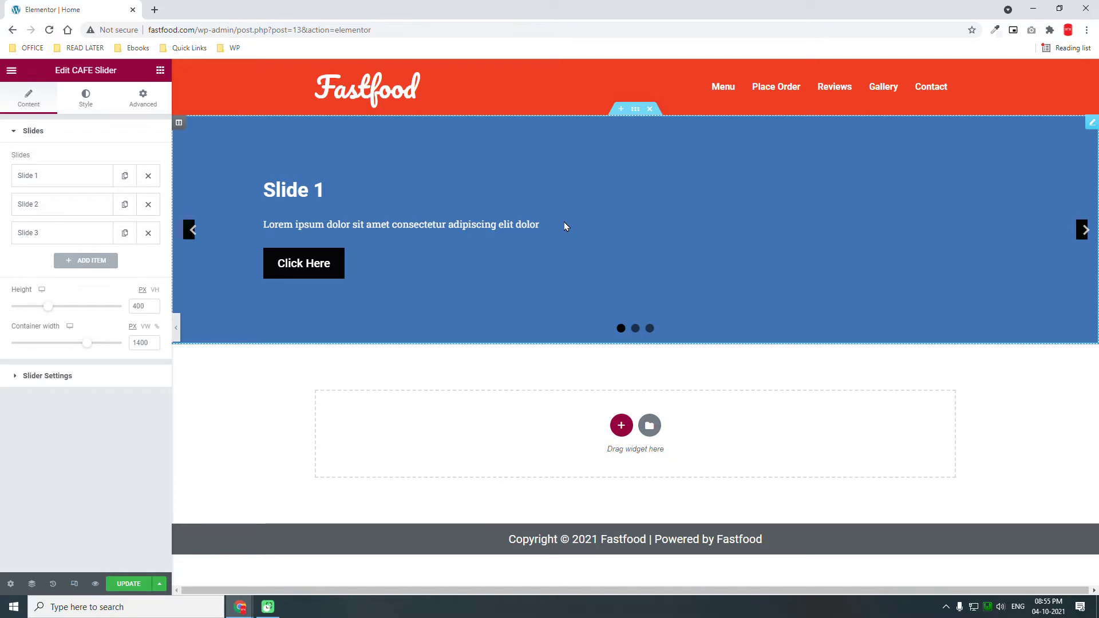
{"action": "left_click", "coordinate": [178, 328]}
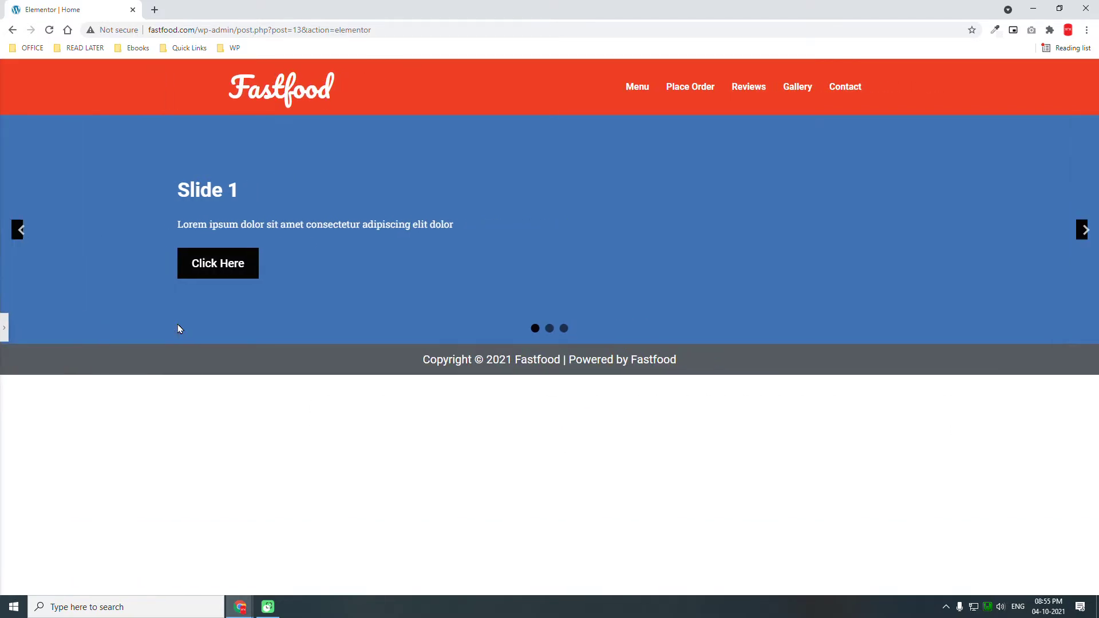
{"action": "left_click", "coordinate": [4, 328]}
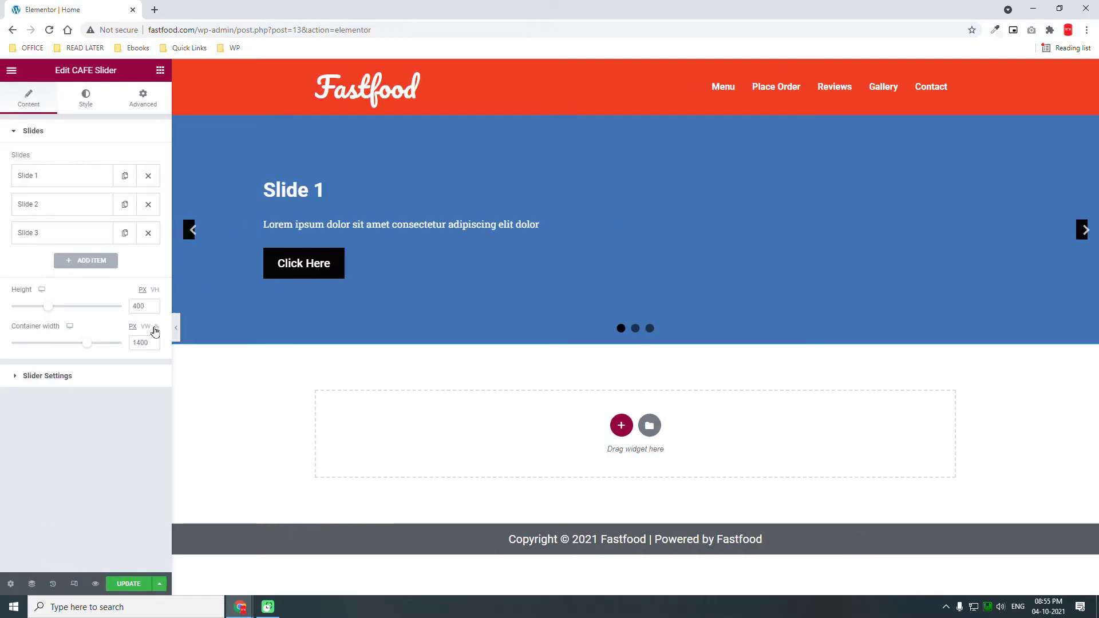
Set the slider's container width to 100% and its height to 100 VH
{"action": "left_click", "coordinate": [157, 328]}
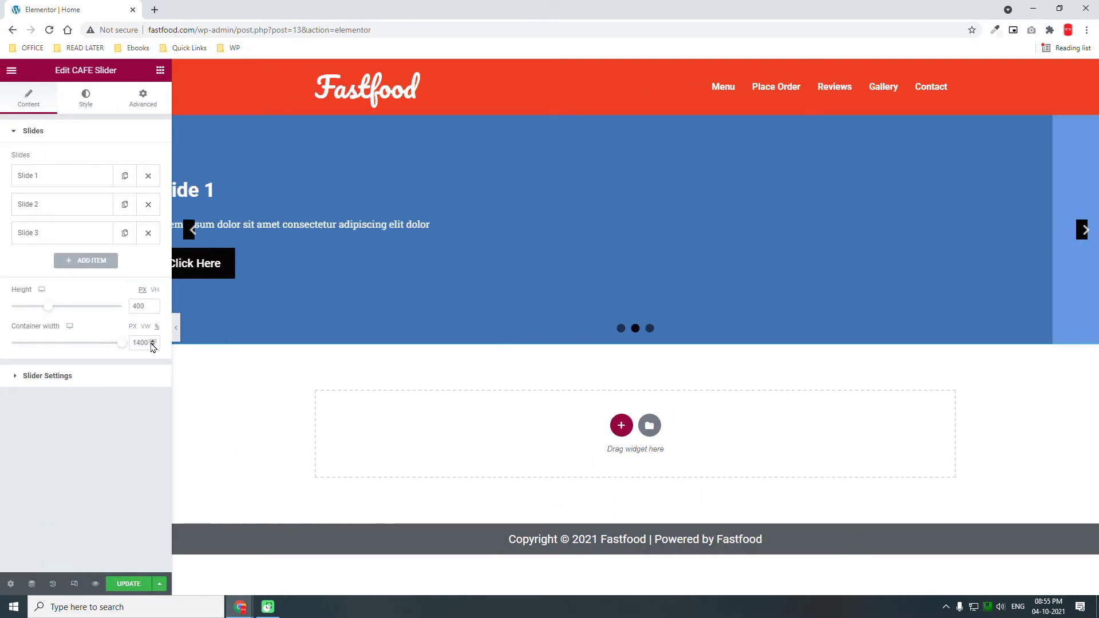
{"action": "double_click", "coordinate": [141, 343]}
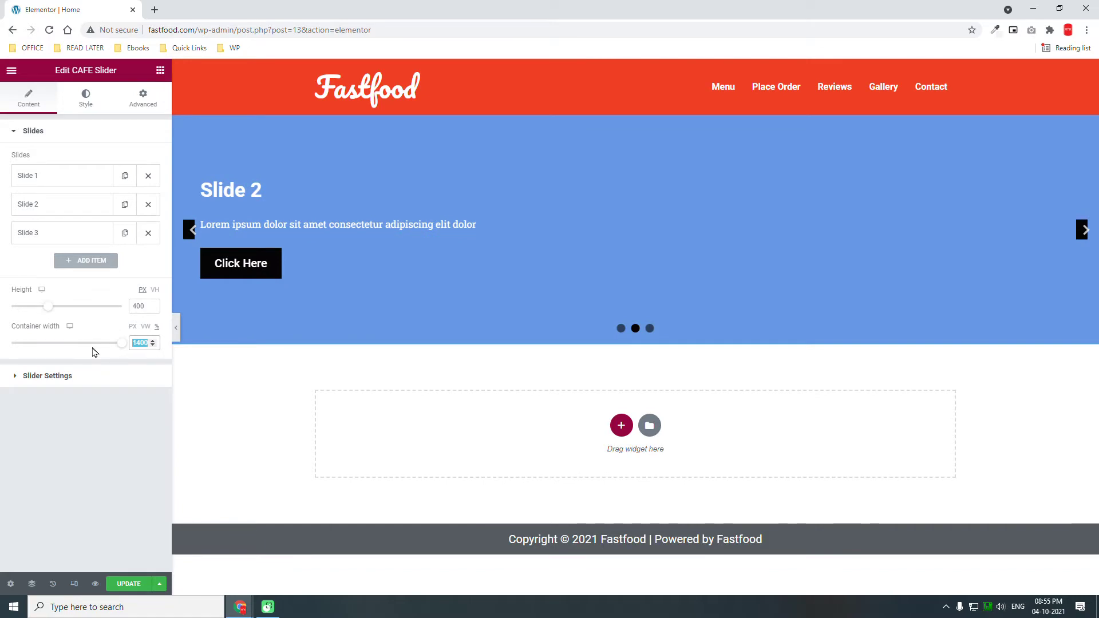
{"action": "type", "text": "100"}
{"action": "left_click", "coordinate": [154, 290]}
{"action": "double_click", "coordinate": [140, 306]}
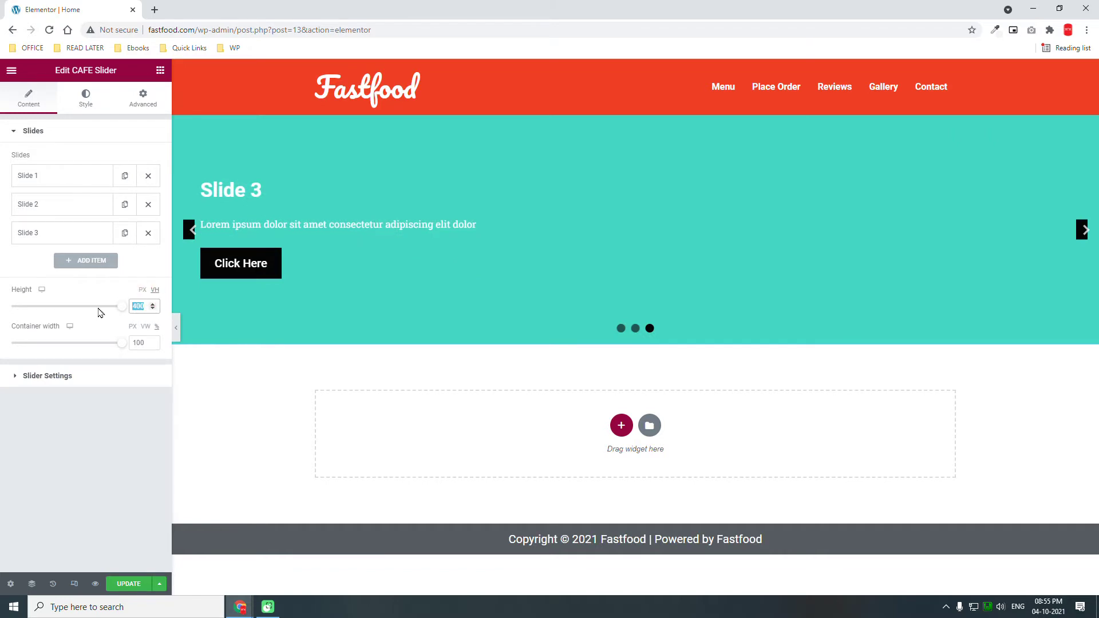
{"action": "type", "text": "100"}
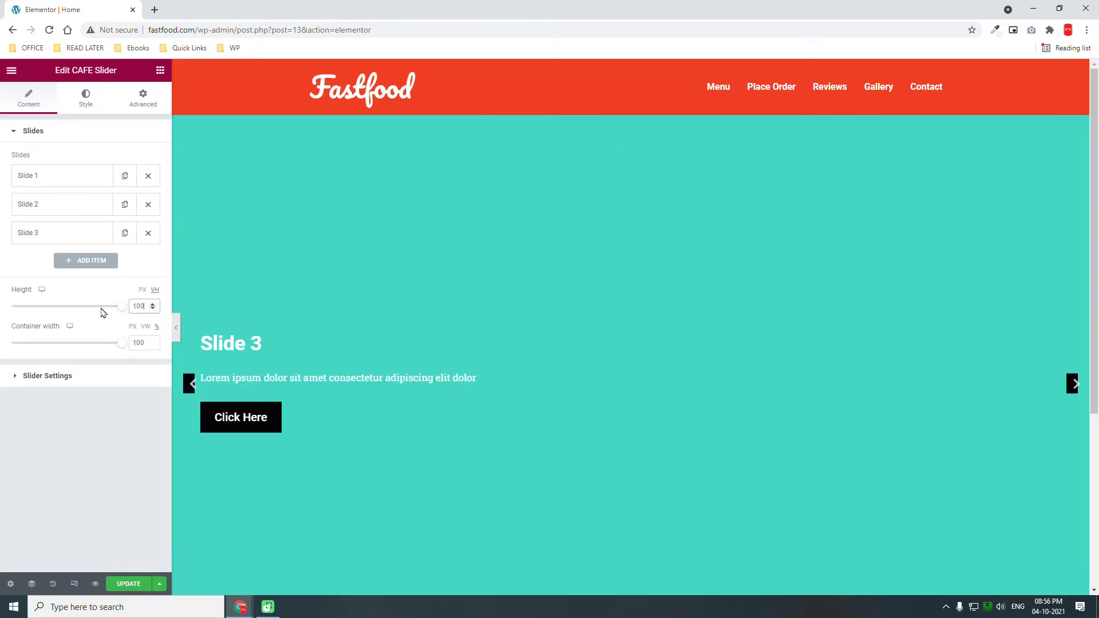
{"action": "scroll", "coordinate": [830, 315], "scroll_direction": "down", "scroll_amount": 3}
{"action": "scroll", "coordinate": [831, 315], "scroll_direction": "up", "scroll_amount": 3}
Give Slide 1 the Accent global colour as its background
{"action": "left_click", "coordinate": [35, 176]}
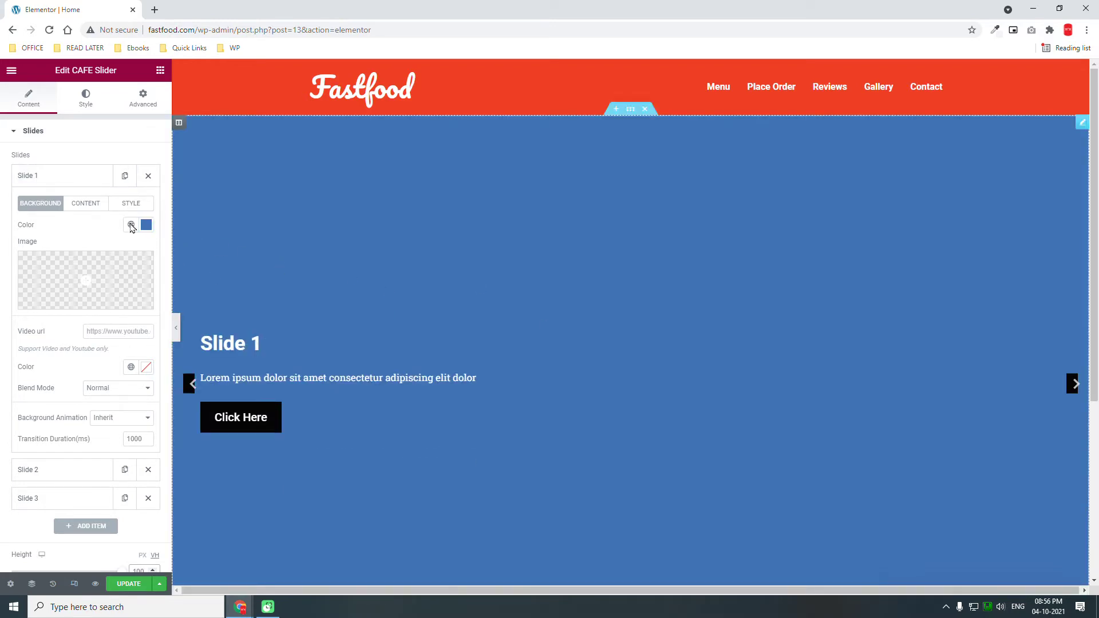
{"action": "left_click", "coordinate": [131, 225]}
{"action": "left_click", "coordinate": [61, 344]}
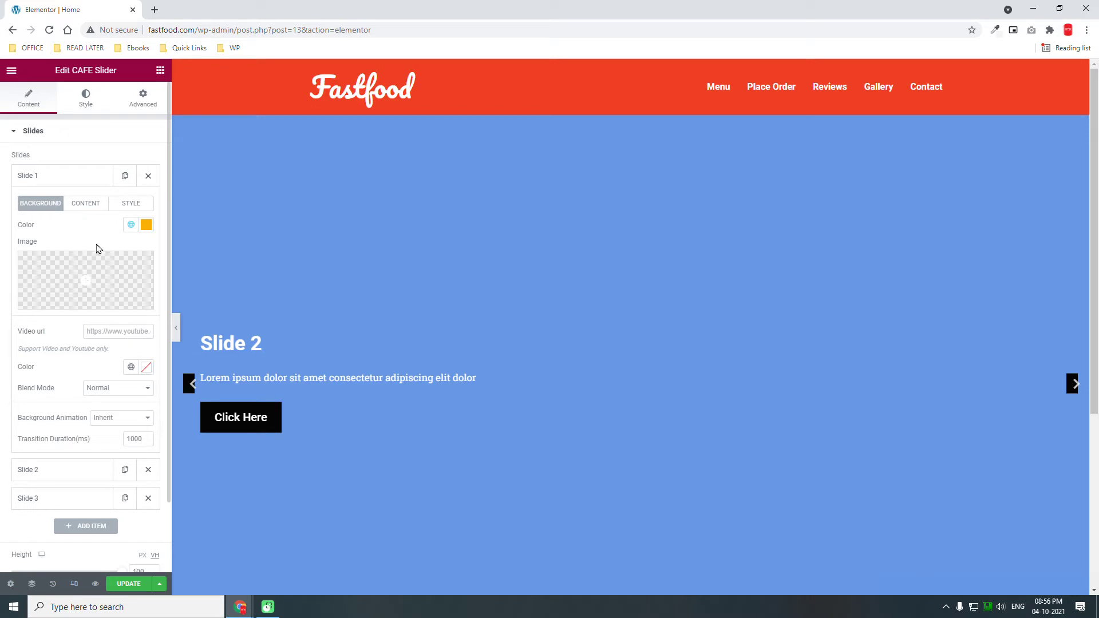
Set Slide 1's lines to 'WELCOME TO FASTFOOD' and 'DELIVERY TO YOUR DOORSTEP'
{"action": "left_click", "coordinate": [98, 206]}
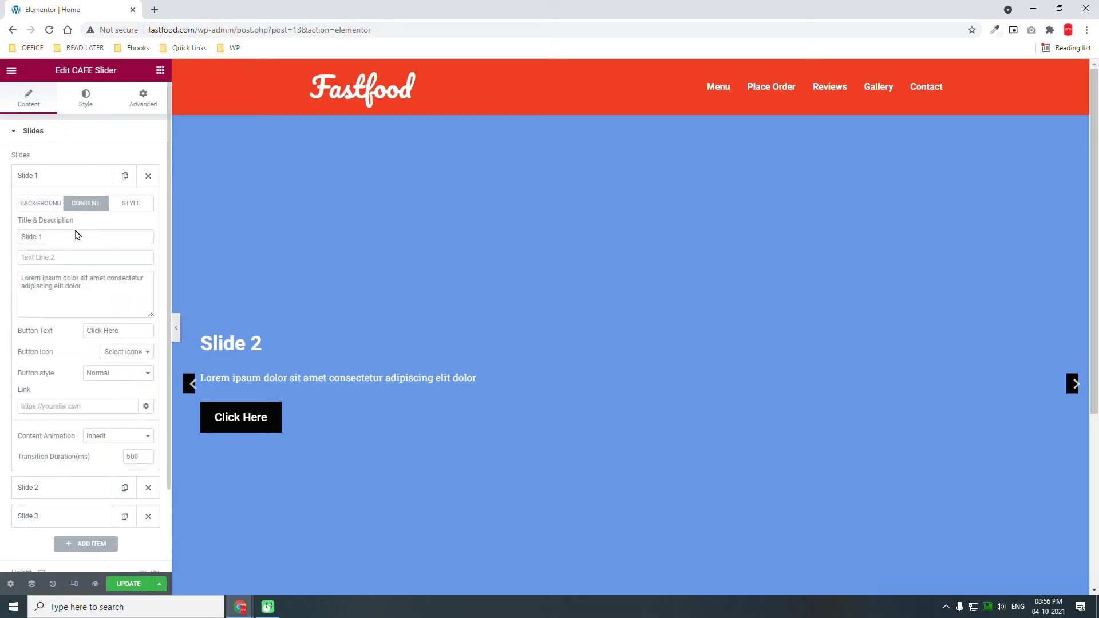
{"action": "left_click", "coordinate": [72, 235]}
{"action": "left_click_drag", "start_coordinate": [43, 236], "coordinate": [2, 241]}
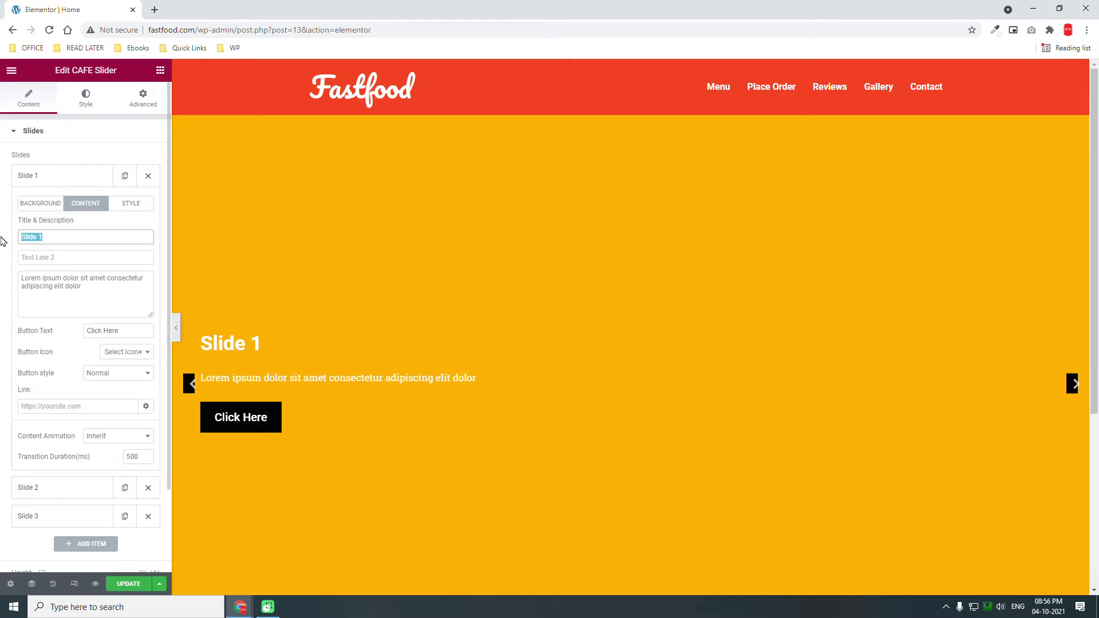
{"action": "type", "text": "WELCOME TO FASTF"}
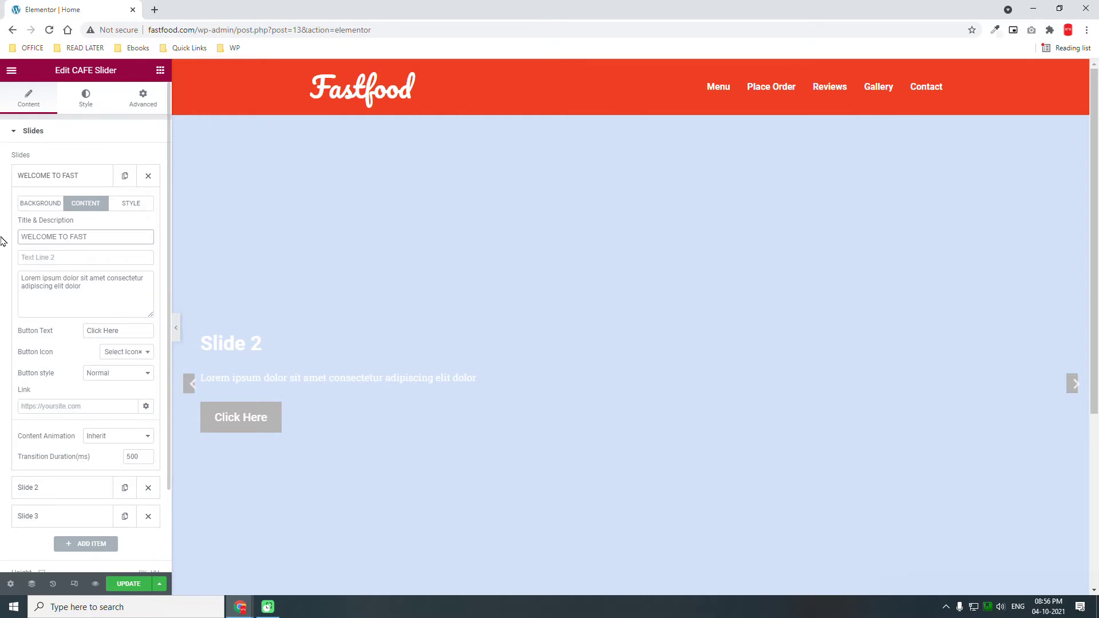
{"action": "type", "text": "OOD"}
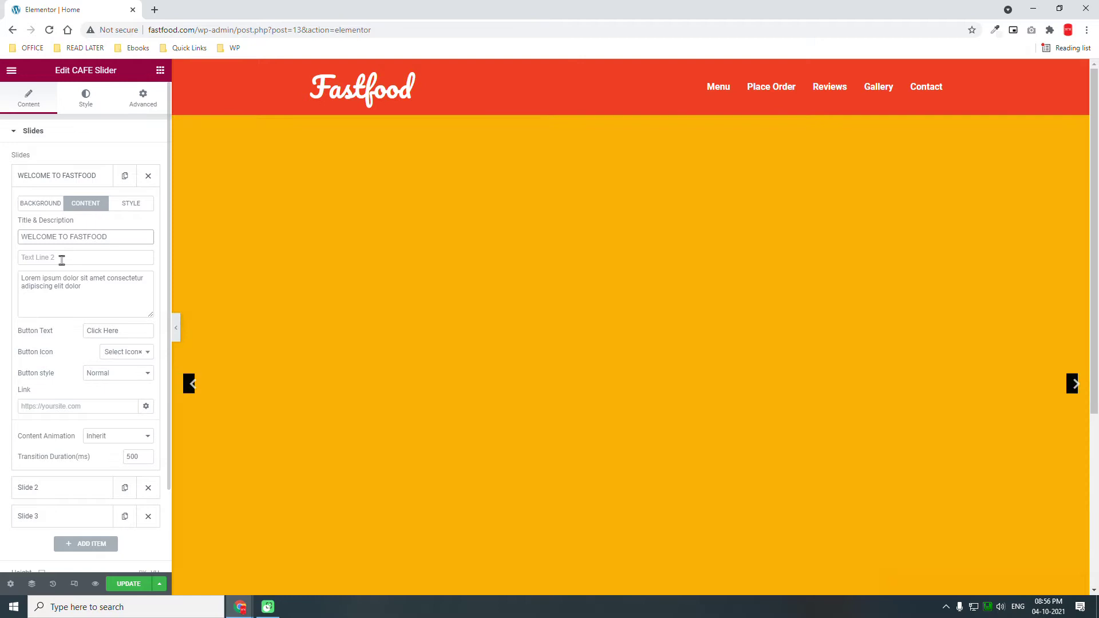
{"action": "left_click", "coordinate": [61, 259]}
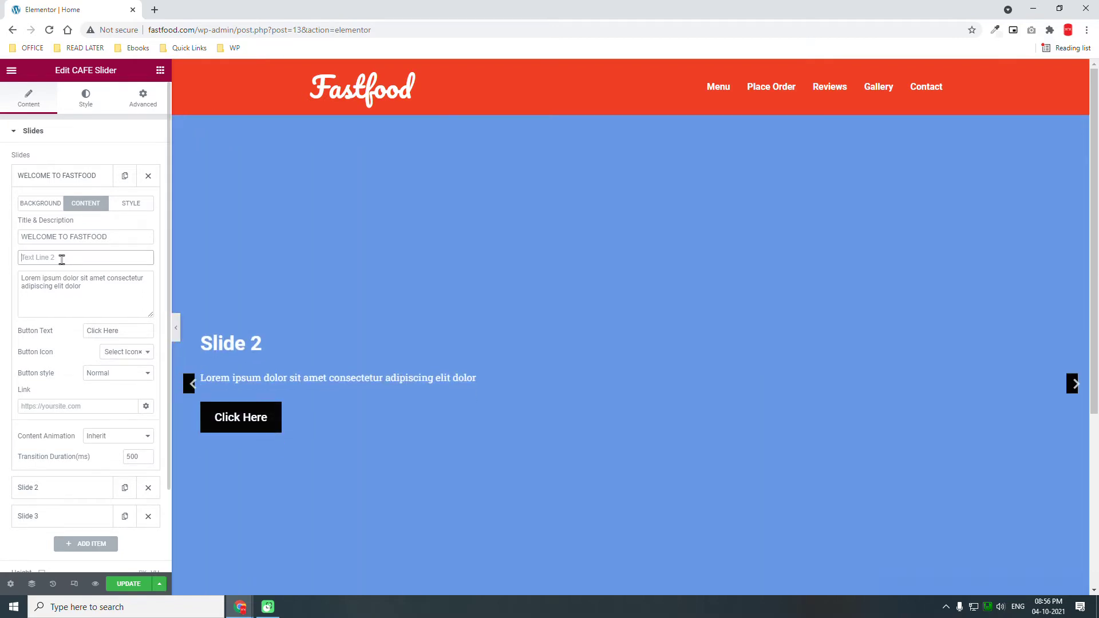
{"action": "type", "text": "DELIVERY TO YOUR D"}
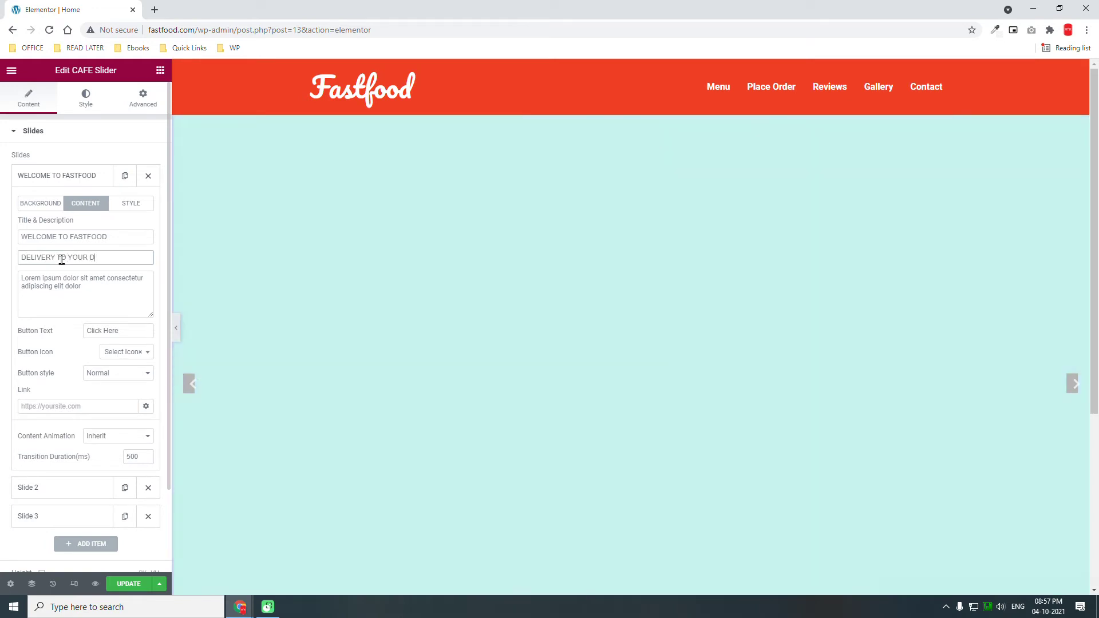
{"action": "type", "text": "OORSTEP"}
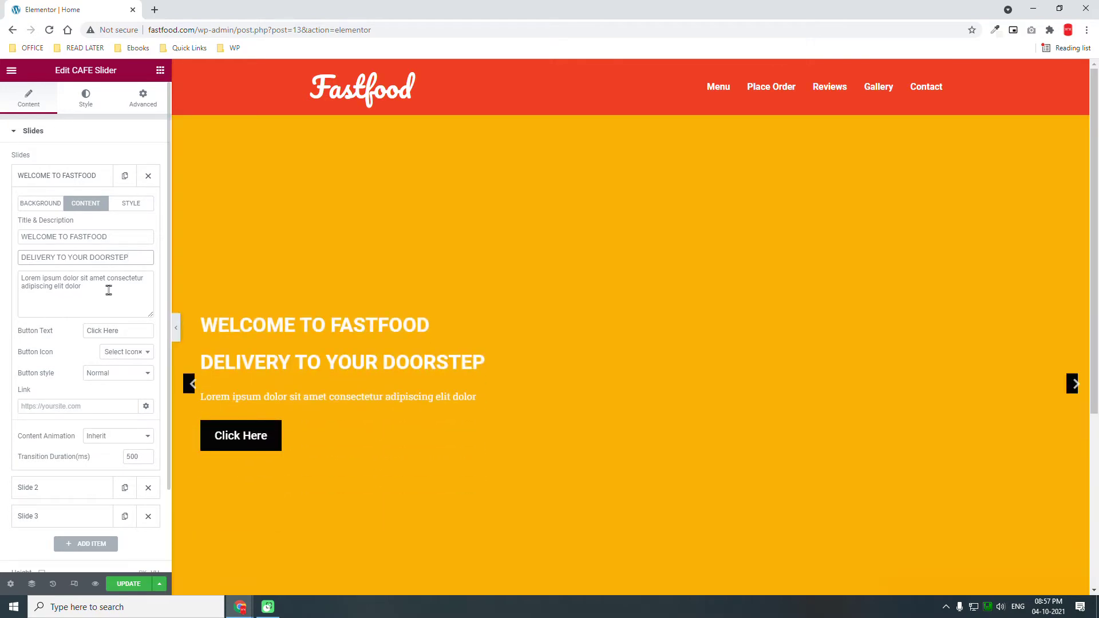
Double the placeholder description by copying it and pasting it after a space
{"action": "left_click_drag", "start_coordinate": [110, 290], "coordinate": [3, 271]}
{"action": "key", "text": "ctrl+c"}
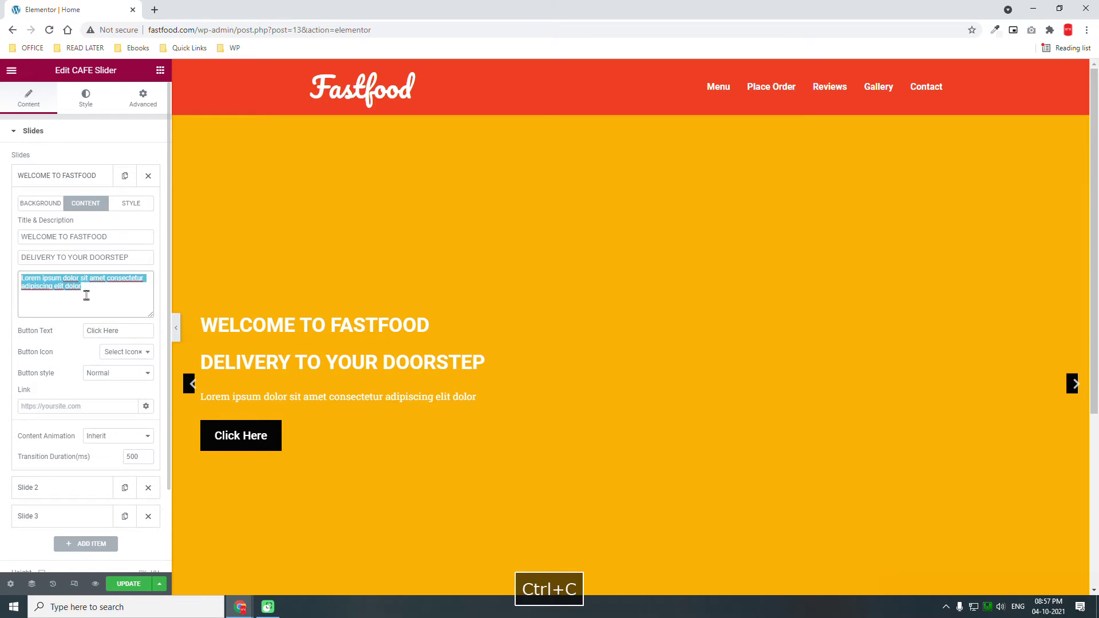
{"action": "left_click", "coordinate": [109, 291]}
{"action": "key", "text": "ctrl+v"}
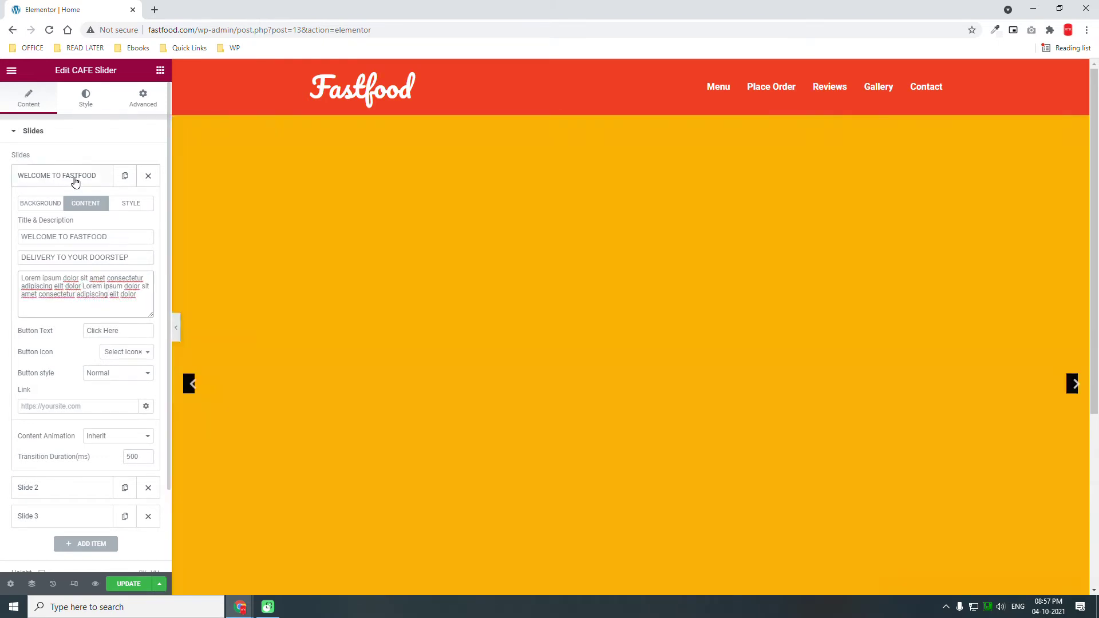
Delete Slides 2 and 3, then reopen the WELCOME TO FASTFOOD slide's settings
{"action": "left_click", "coordinate": [74, 177]}
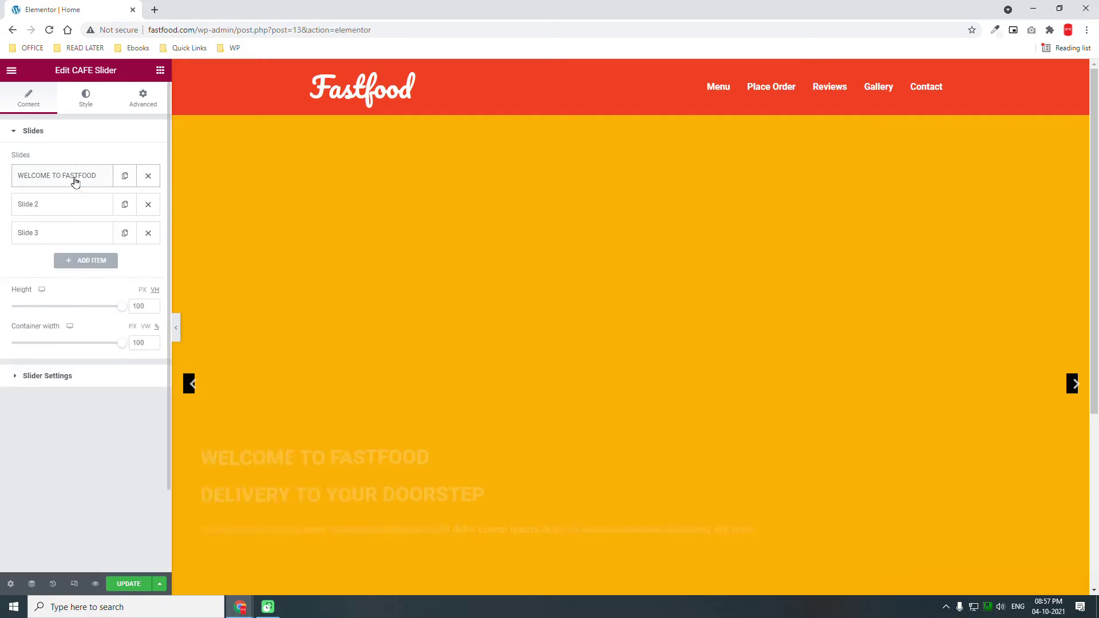
{"action": "left_click", "coordinate": [146, 206]}
{"action": "left_click", "coordinate": [146, 206]}
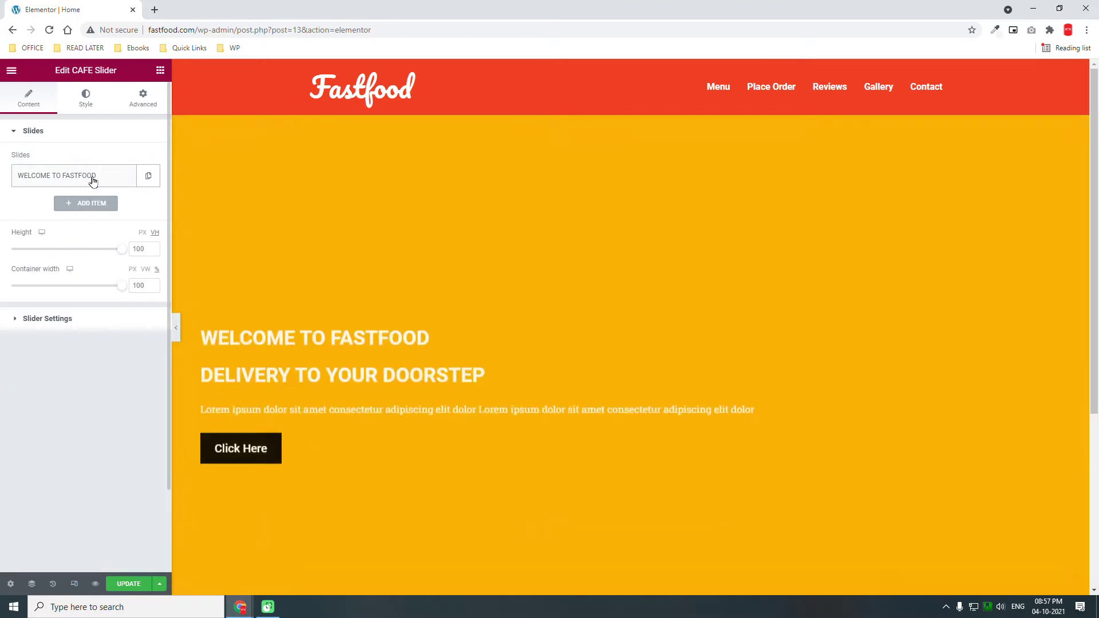
{"action": "left_click", "coordinate": [92, 178]}
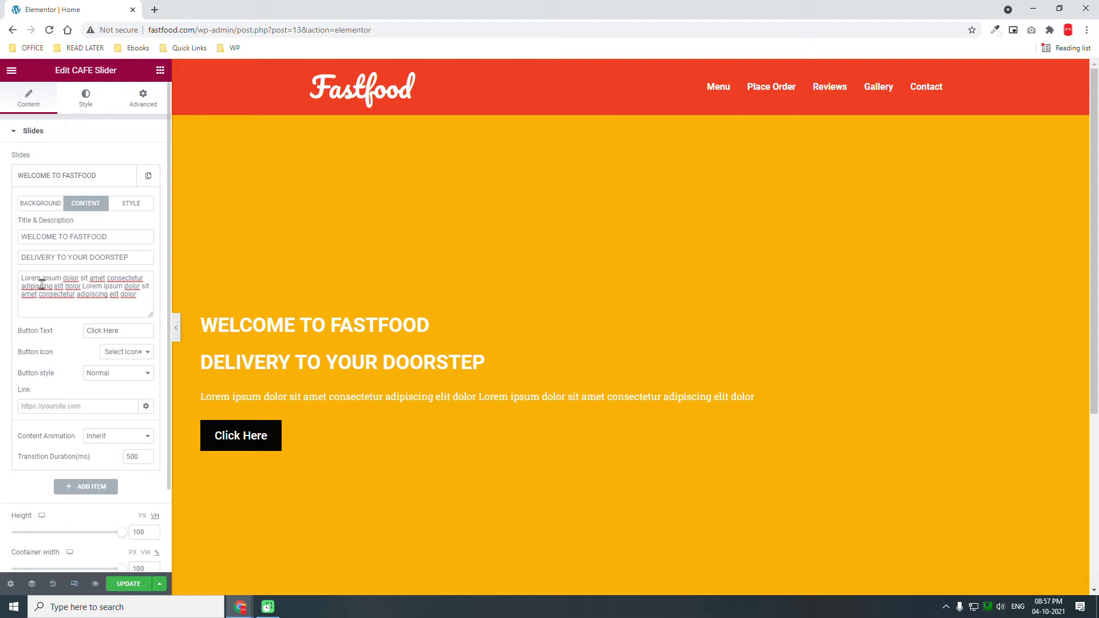
Change the button text to PLACE ORDER and link the slide to the Place Order page
{"action": "left_click_drag", "start_coordinate": [136, 330], "coordinate": [4, 332]}
{"action": "type", "text": "o"}
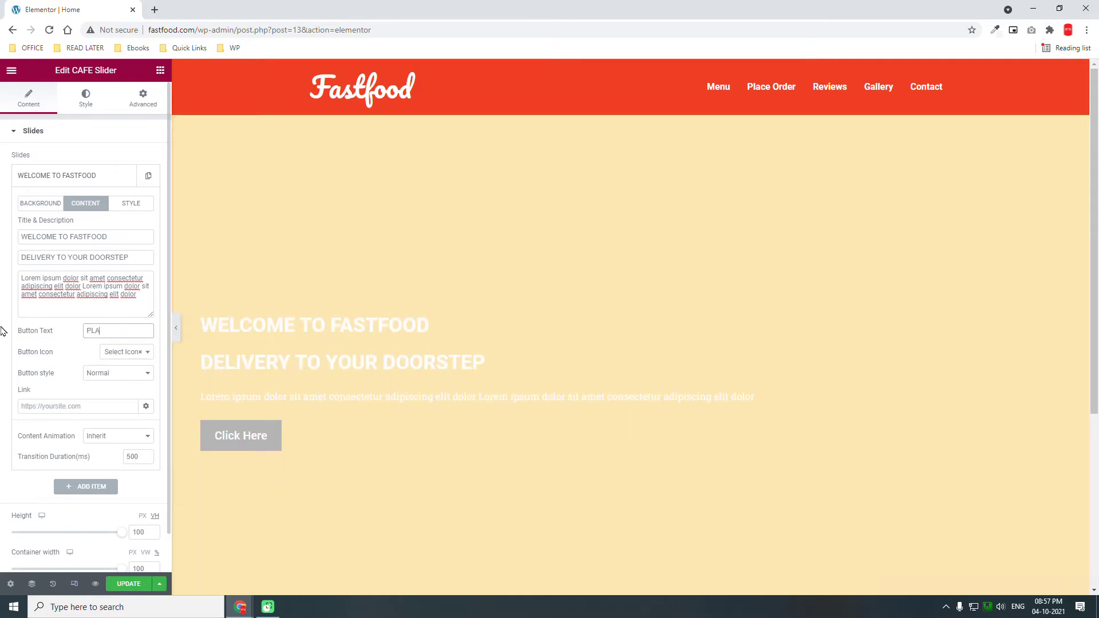
{"action": "type", "text": "CE ORDER"}
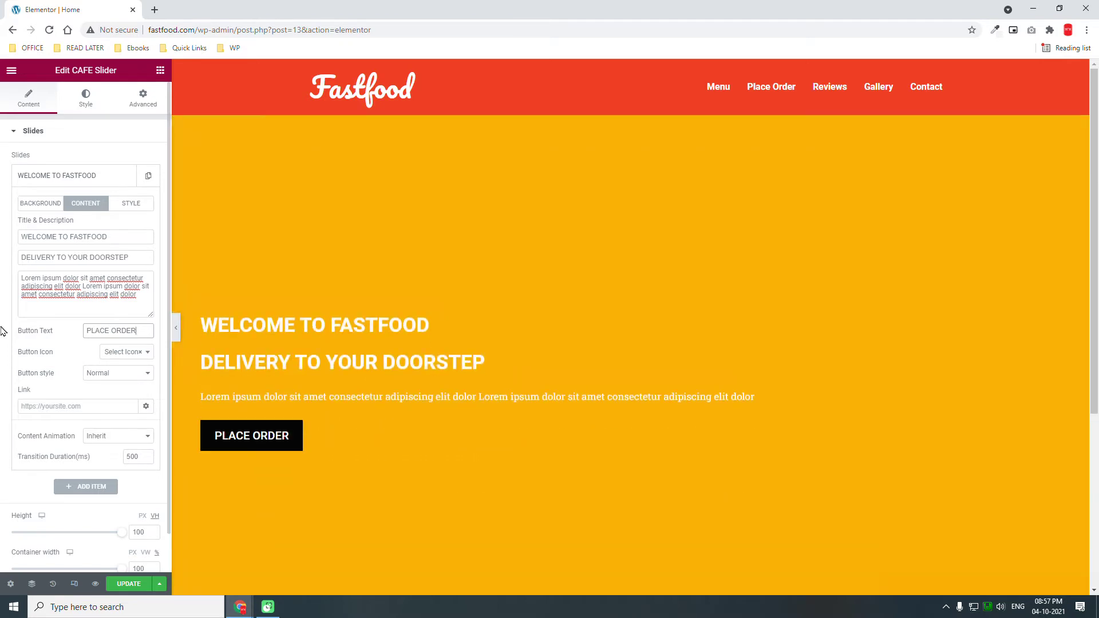
{"action": "left_click", "coordinate": [61, 403]}
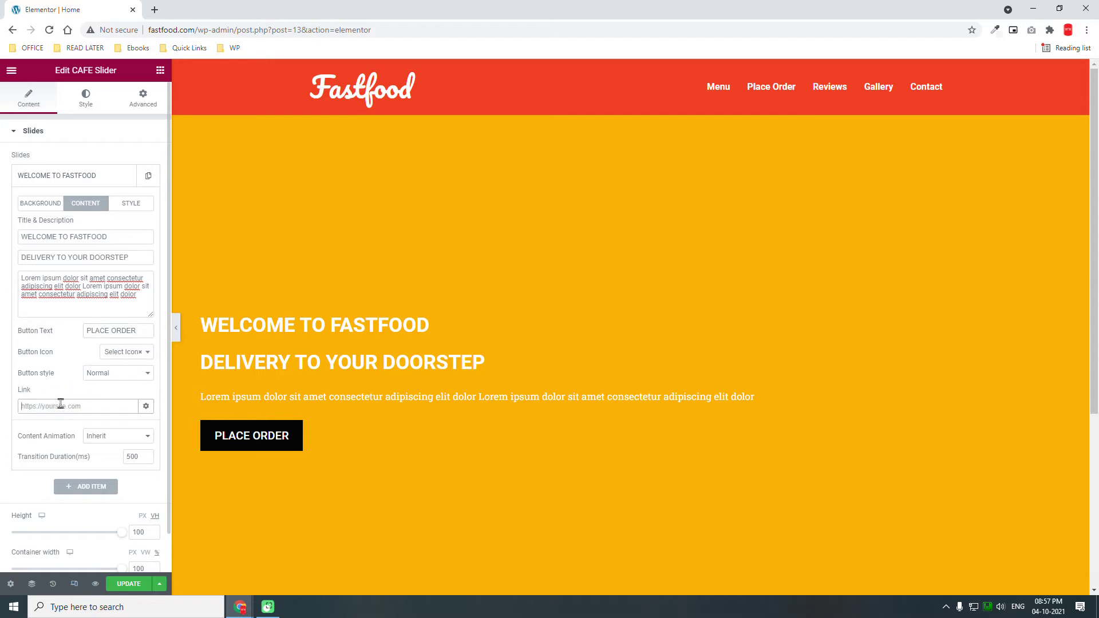
{"action": "type", "text": "PLACE"}
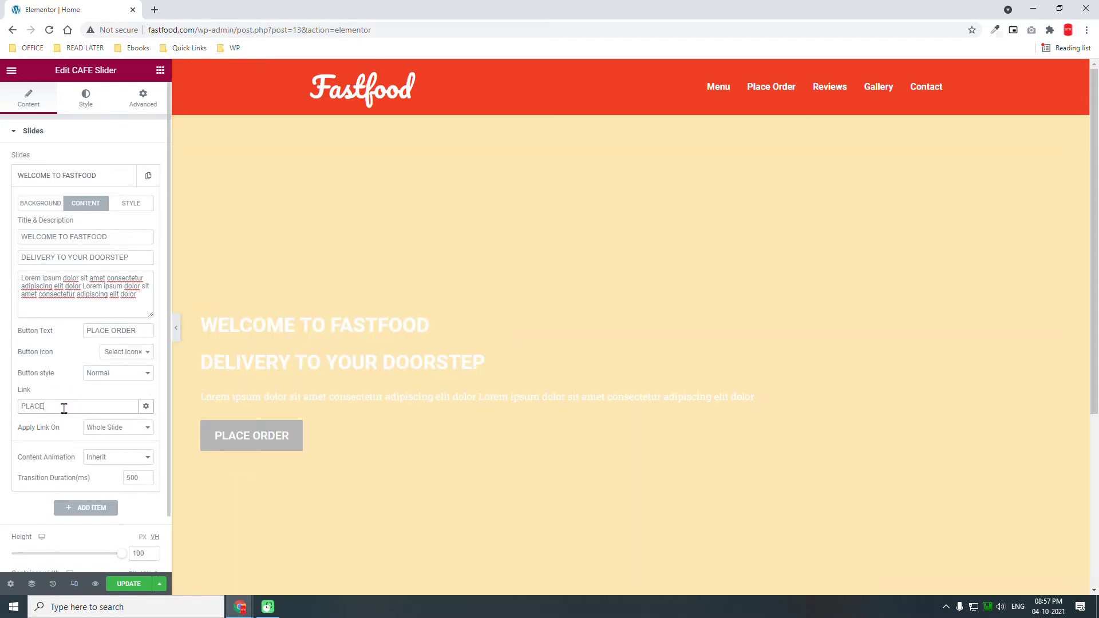
{"action": "left_click", "coordinate": [58, 425]}
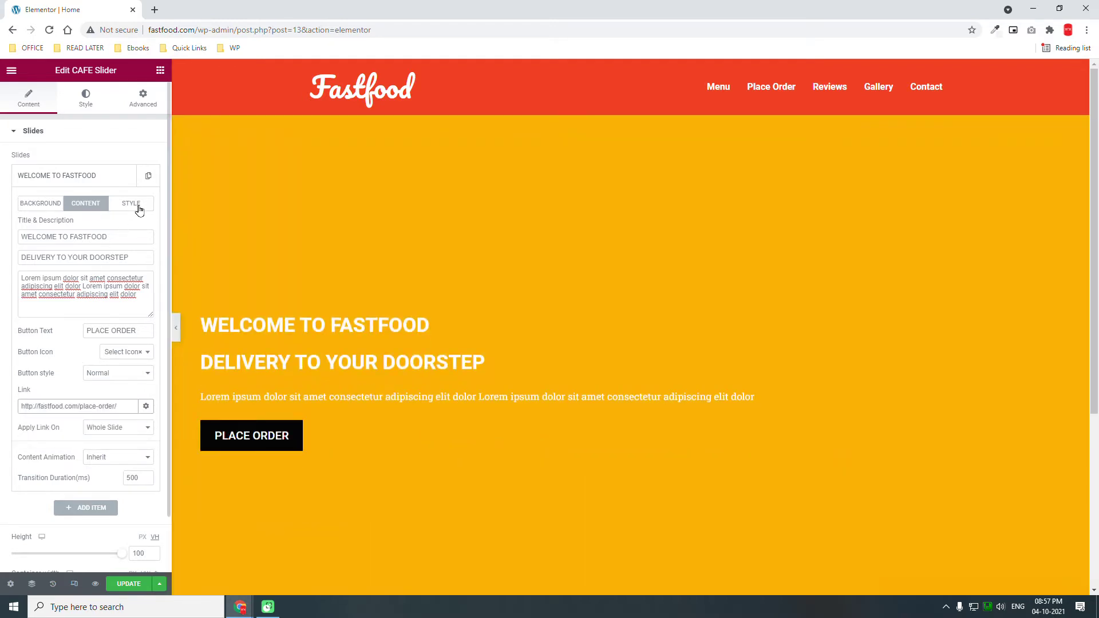
Turn on custom slide styling, centre position and text alignment, then preview the result
{"action": "left_click", "coordinate": [141, 208]}
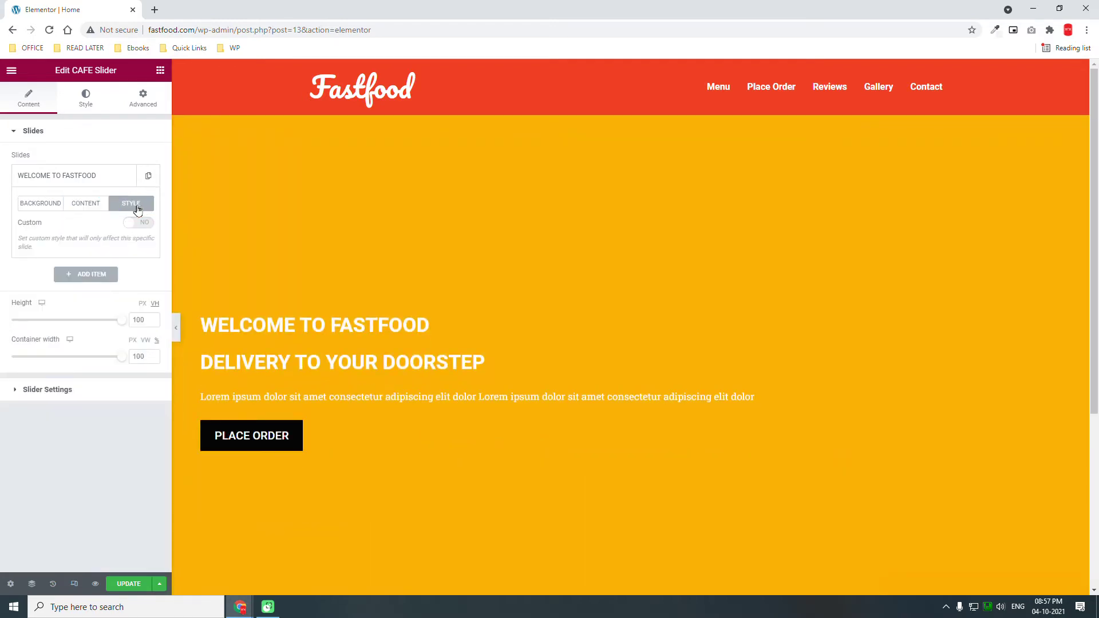
{"action": "left_click", "coordinate": [142, 224]}
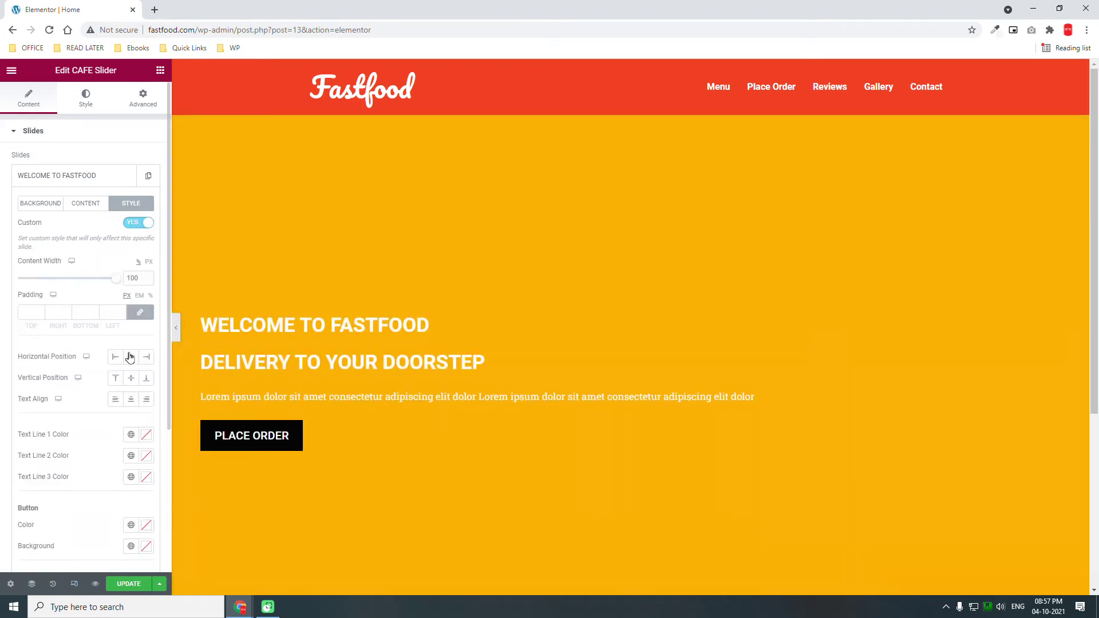
{"action": "left_click", "coordinate": [129, 357]}
{"action": "left_click", "coordinate": [130, 378]}
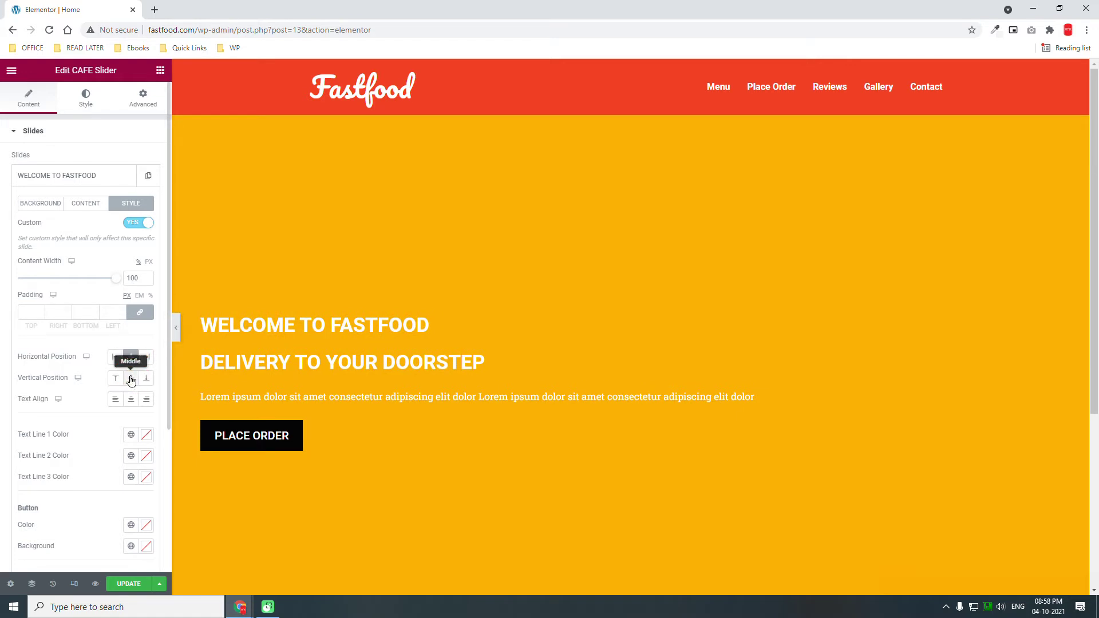
{"action": "left_click", "coordinate": [131, 400]}
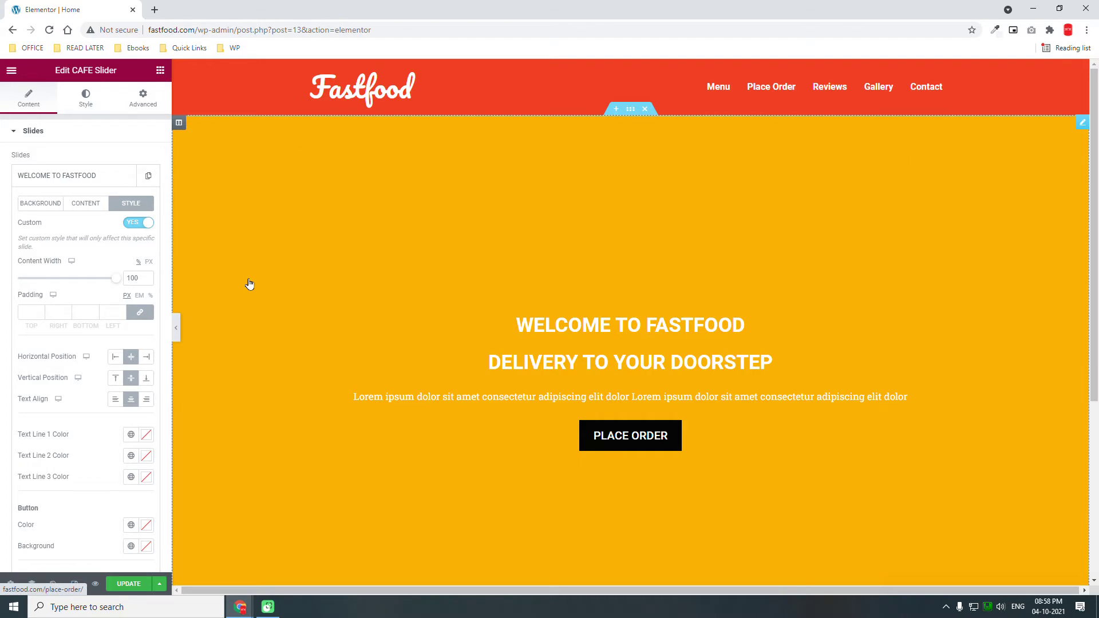
{"action": "left_click", "coordinate": [178, 326]}
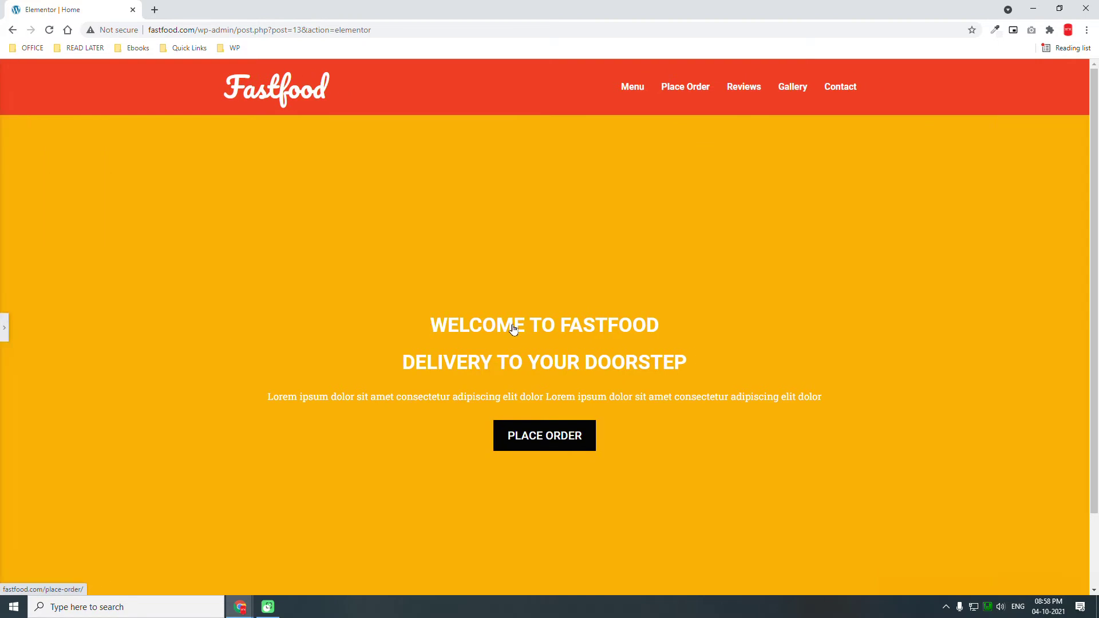
{"action": "scroll", "coordinate": [513, 329], "scroll_direction": "down", "scroll_amount": 1}
{"action": "scroll", "coordinate": [513, 329], "scroll_direction": "up", "scroll_amount": 1}
{"action": "left_click", "coordinate": [5, 324]}
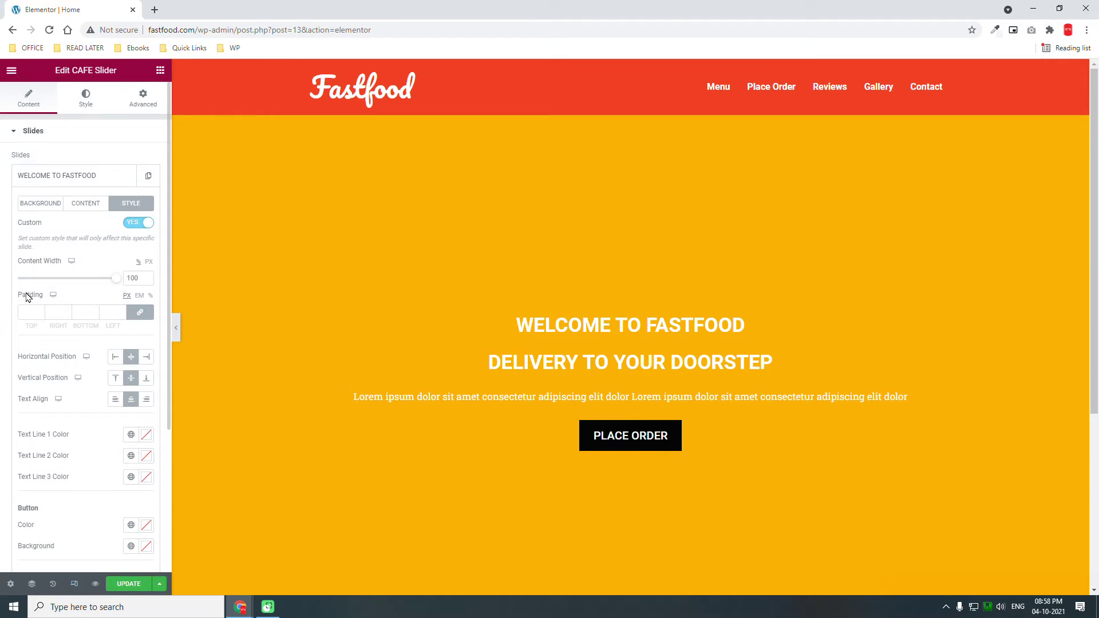
Set the WELCOME TO FASTFOOD line's typography font size to 30
{"action": "left_click", "coordinate": [86, 101]}
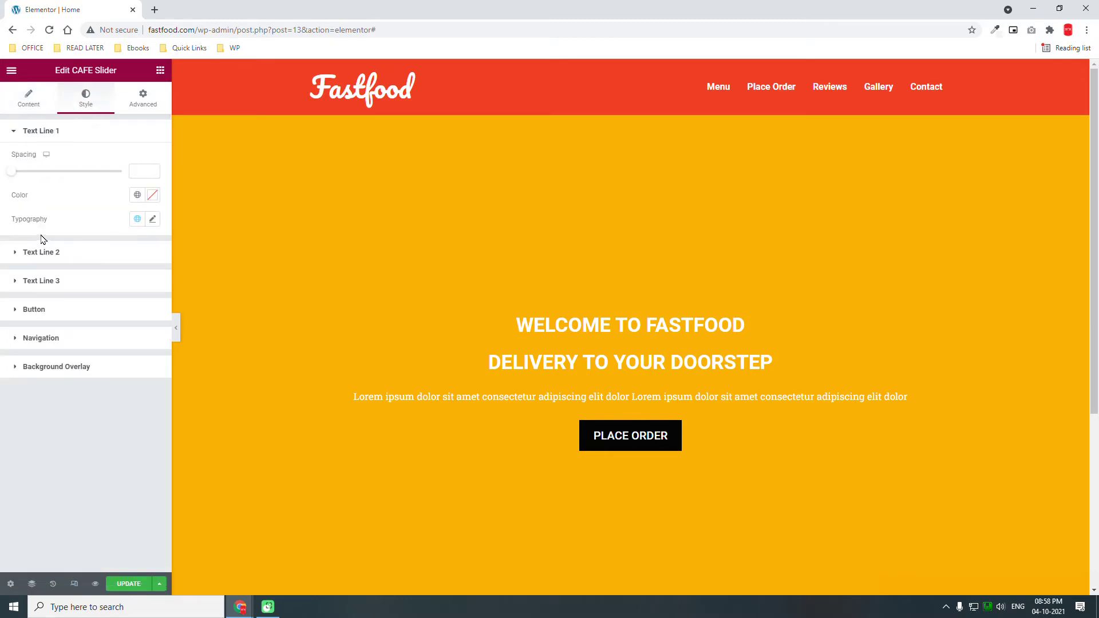
{"action": "left_click", "coordinate": [152, 221]}
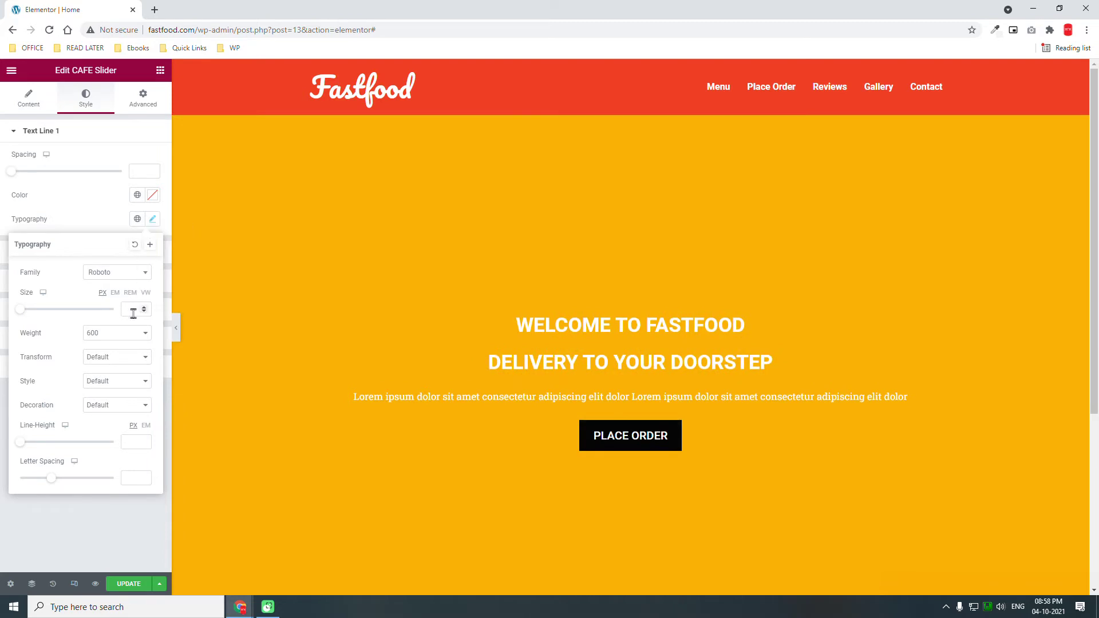
{"action": "left_click", "coordinate": [133, 309]}
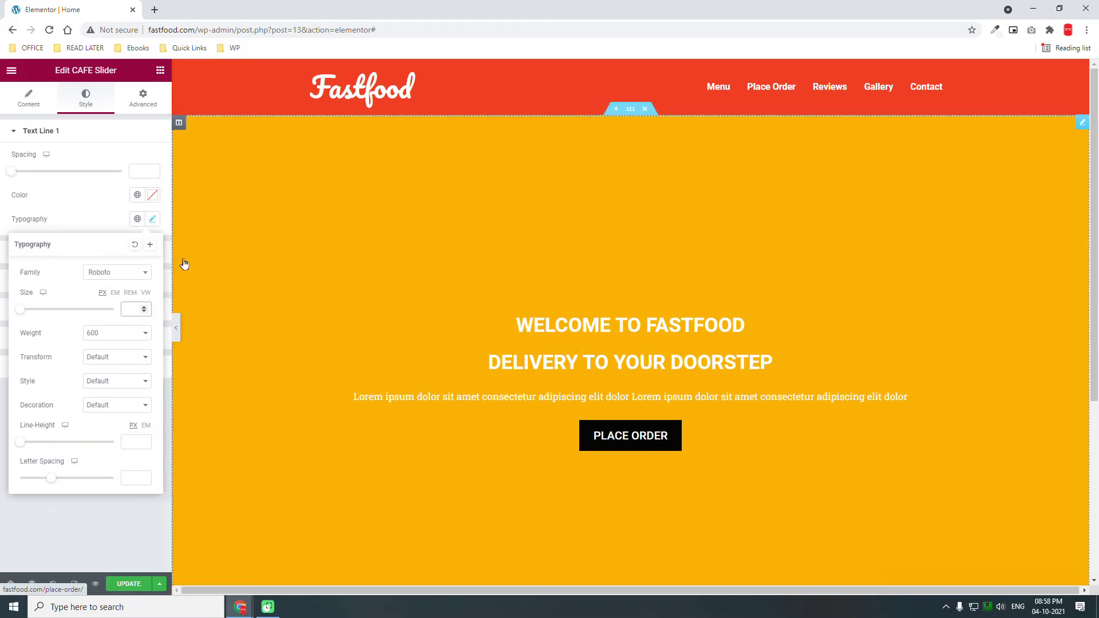
{"action": "type", "text": "20"}
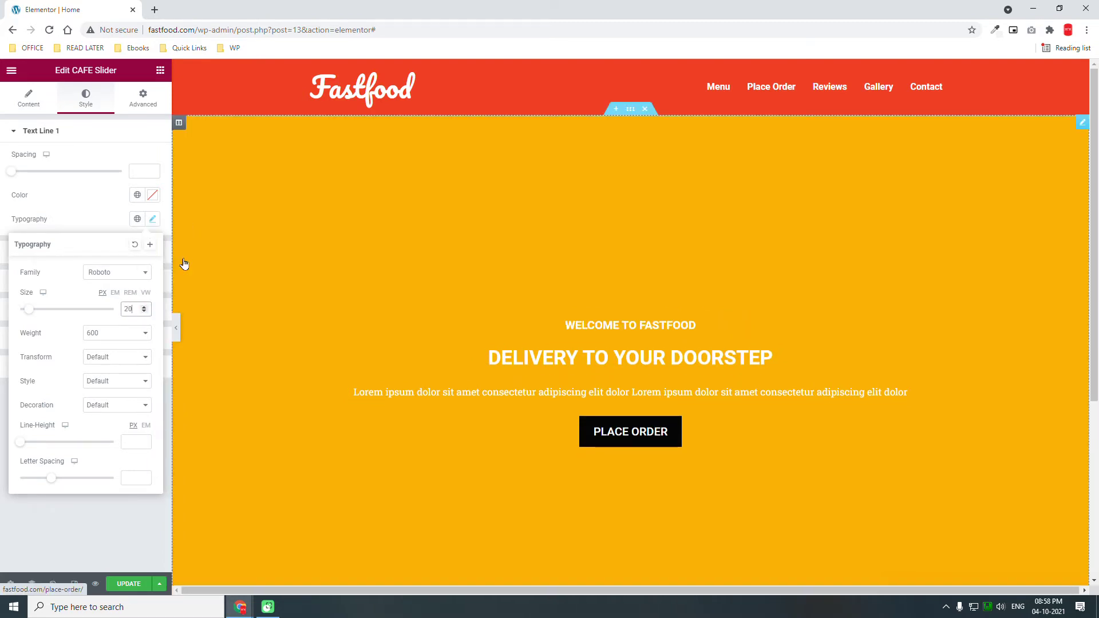
{"action": "double_click", "coordinate": [131, 309]}
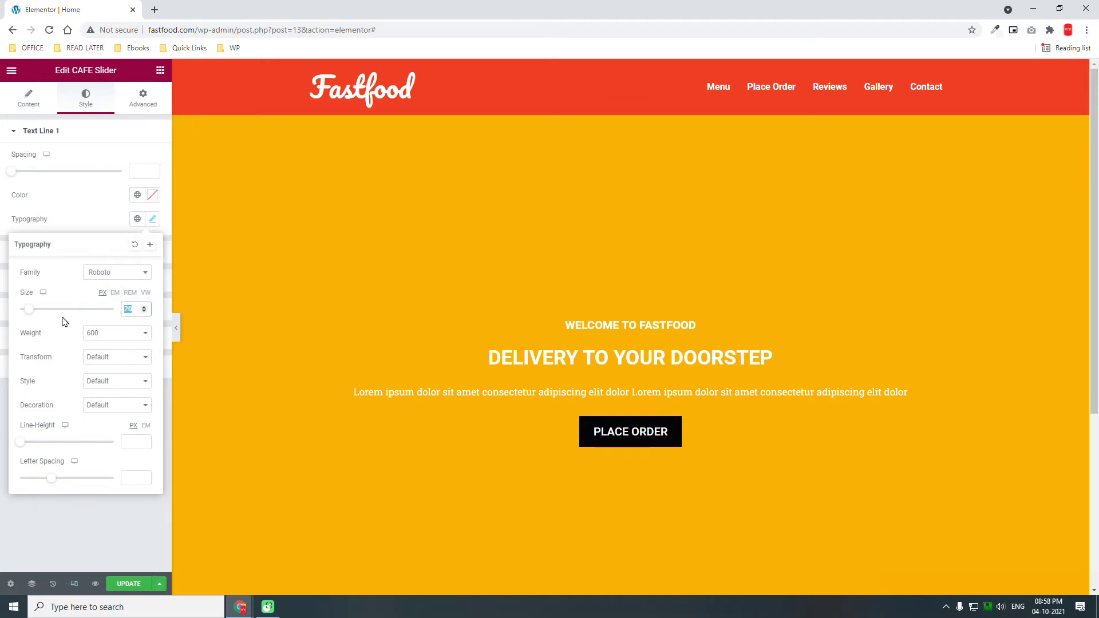
{"action": "type", "text": "30"}
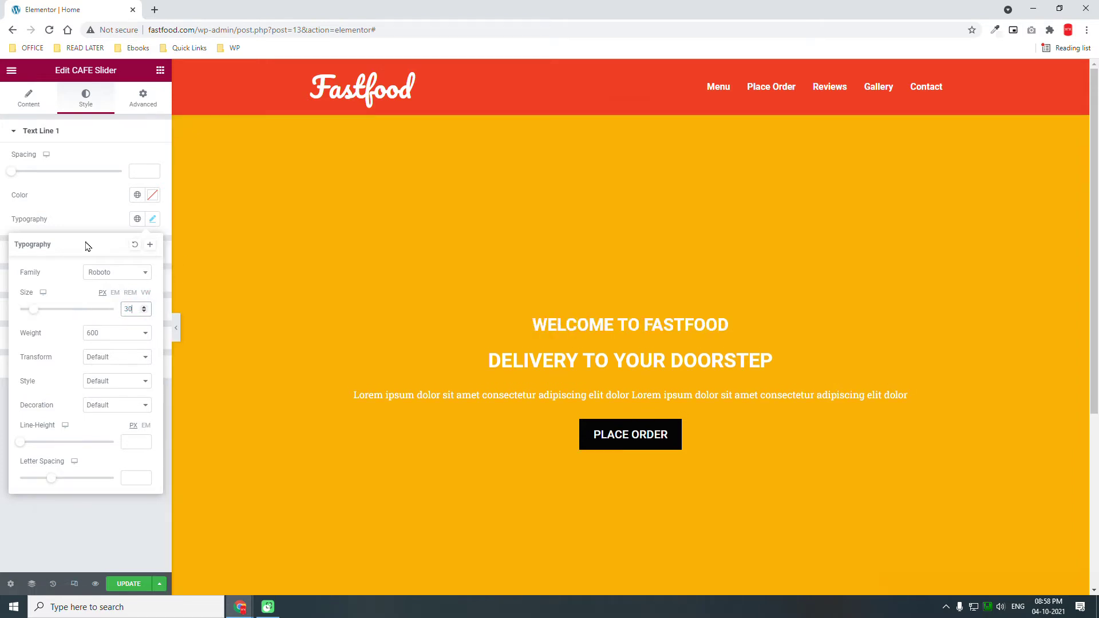
{"action": "left_click", "coordinate": [56, 194]}
Set the DELIVERY TO YOUR DOORSTEP line's typography font size to 80
{"action": "left_click", "coordinate": [88, 257]}
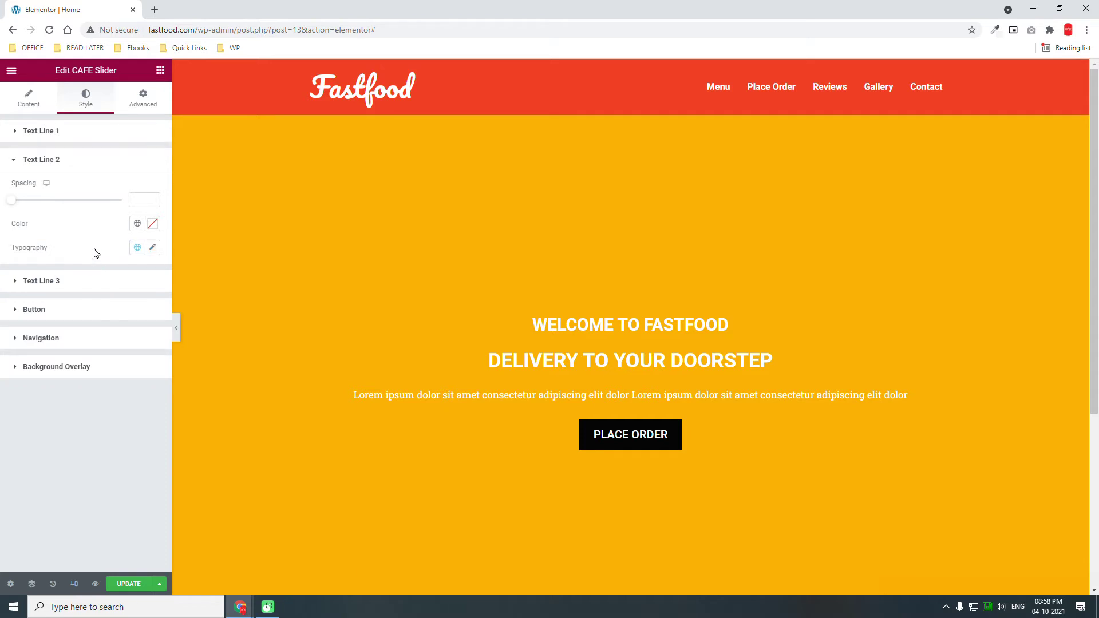
{"action": "left_click", "coordinate": [153, 249]}
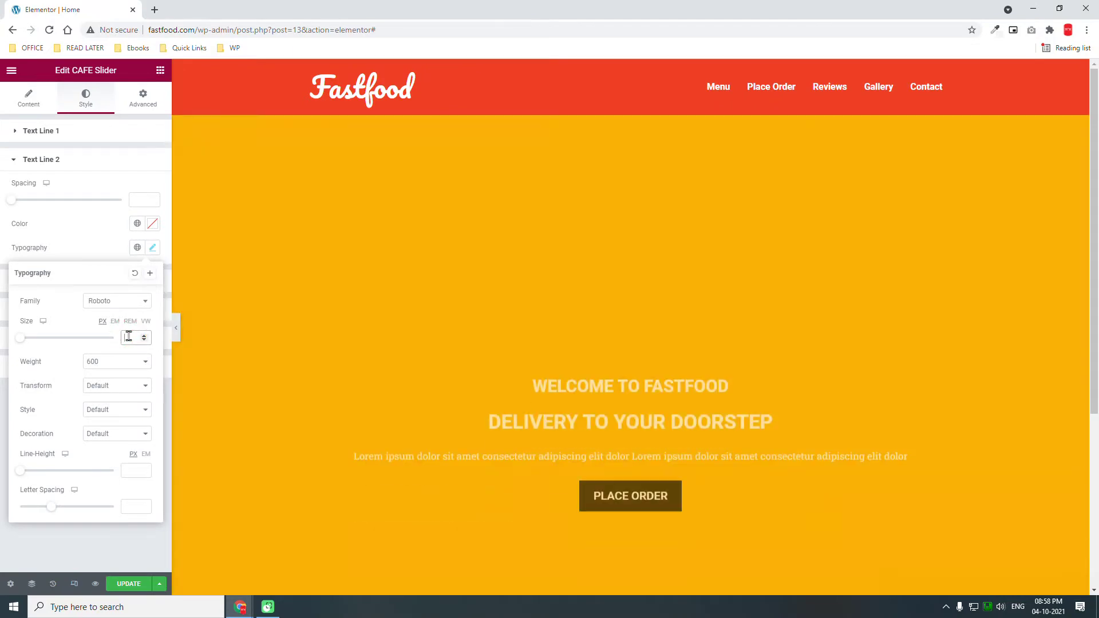
{"action": "type", "text": "60"}
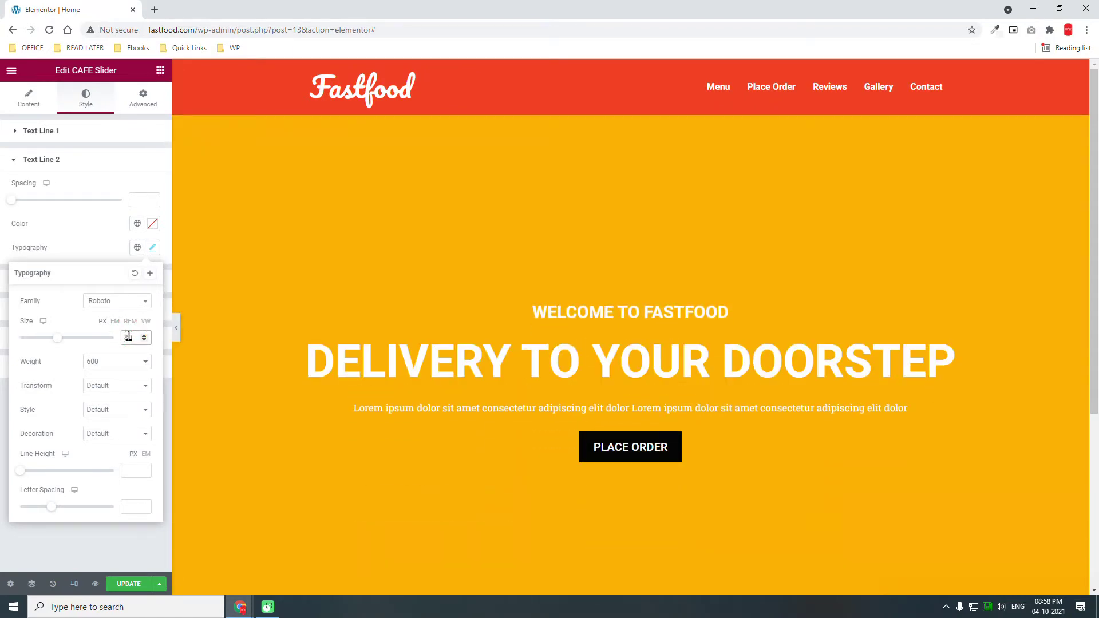
{"action": "left_click", "coordinate": [86, 234]}
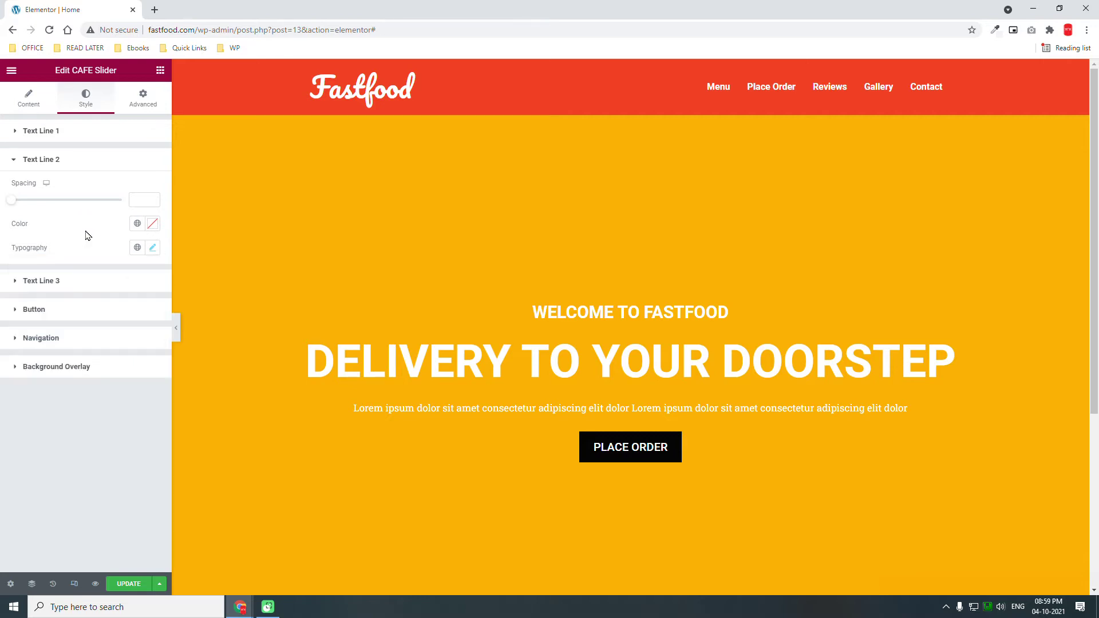
{"action": "left_click", "coordinate": [176, 329]}
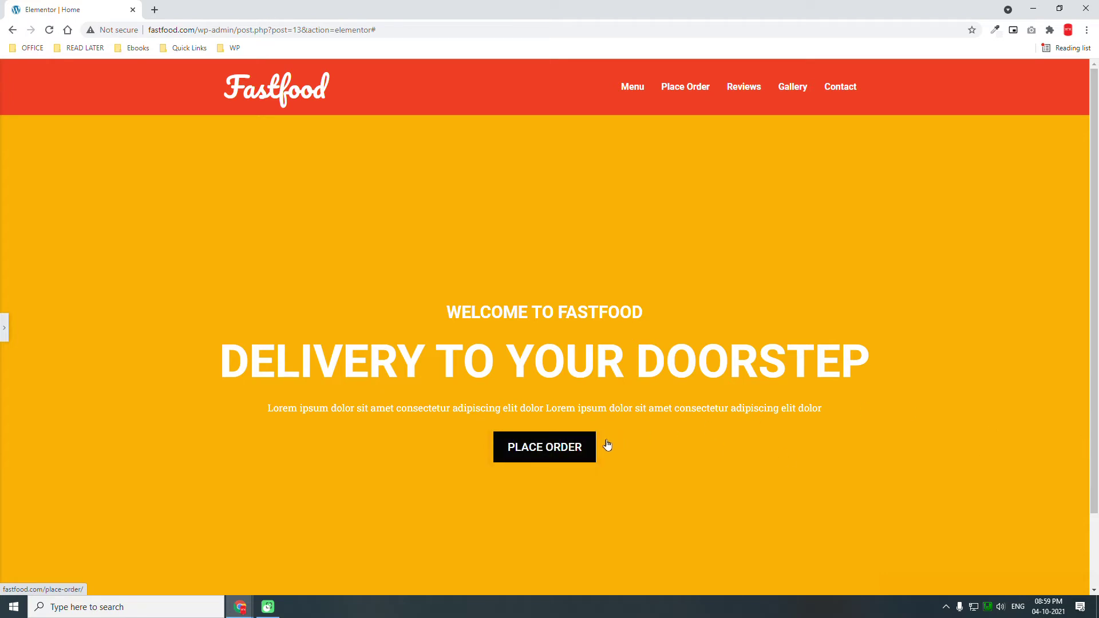
{"action": "scroll", "coordinate": [652, 421], "scroll_direction": "down", "scroll_amount": 1}
{"action": "scroll", "coordinate": [652, 422], "scroll_direction": "up", "scroll_amount": 1}
{"action": "left_click", "coordinate": [4, 329]}
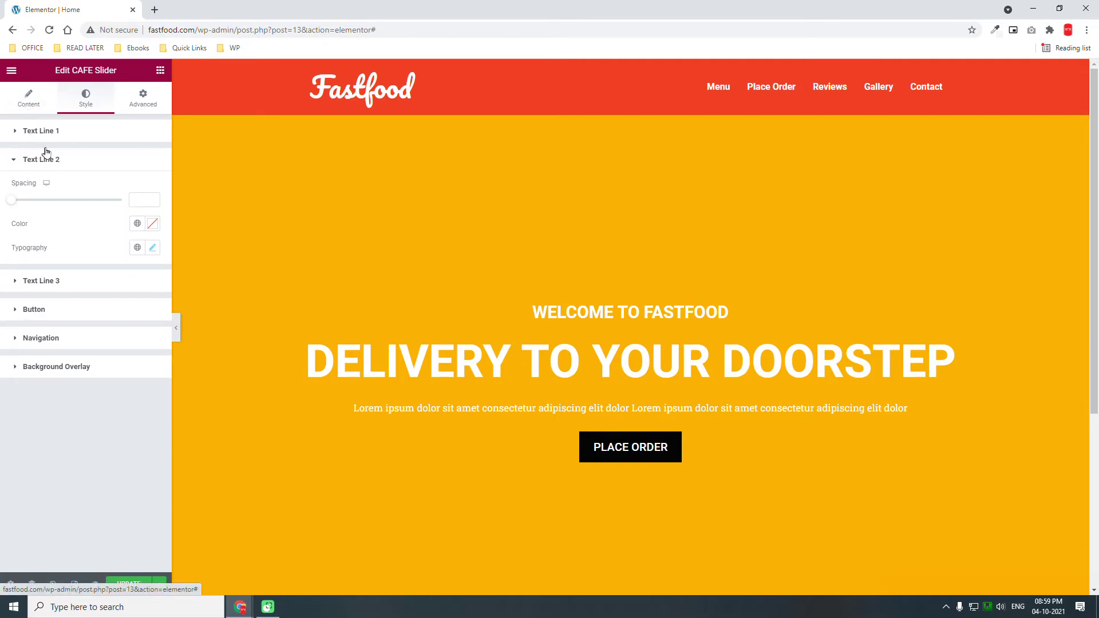
Turn off slider autoplay and pause-on-hover, and hide the navigation arrows
{"action": "left_click", "coordinate": [29, 98]}
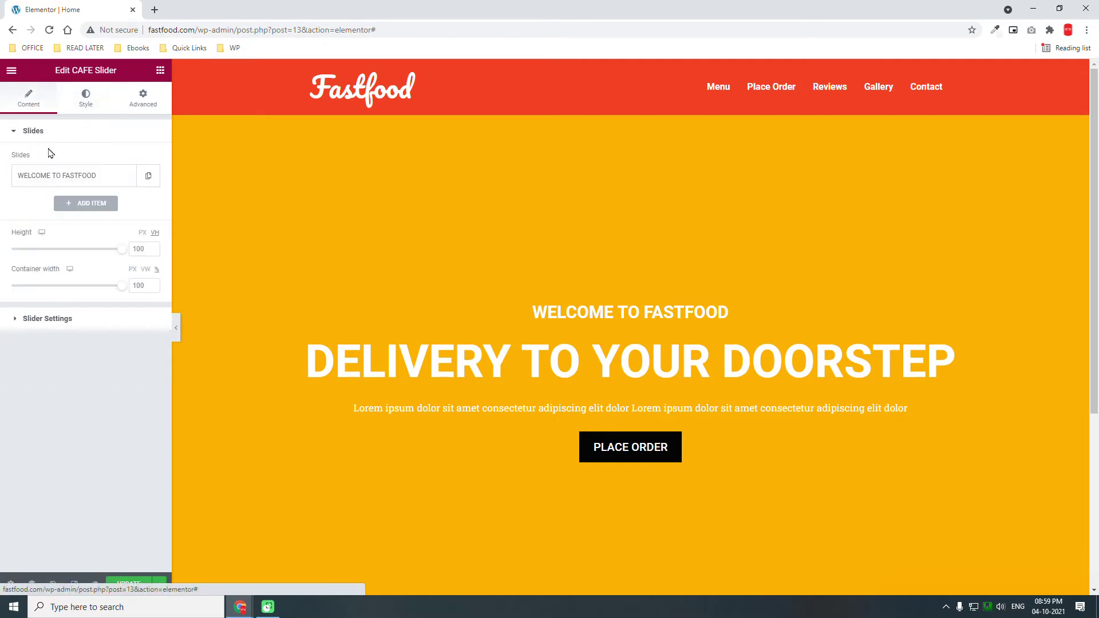
{"action": "left_click", "coordinate": [58, 319]}
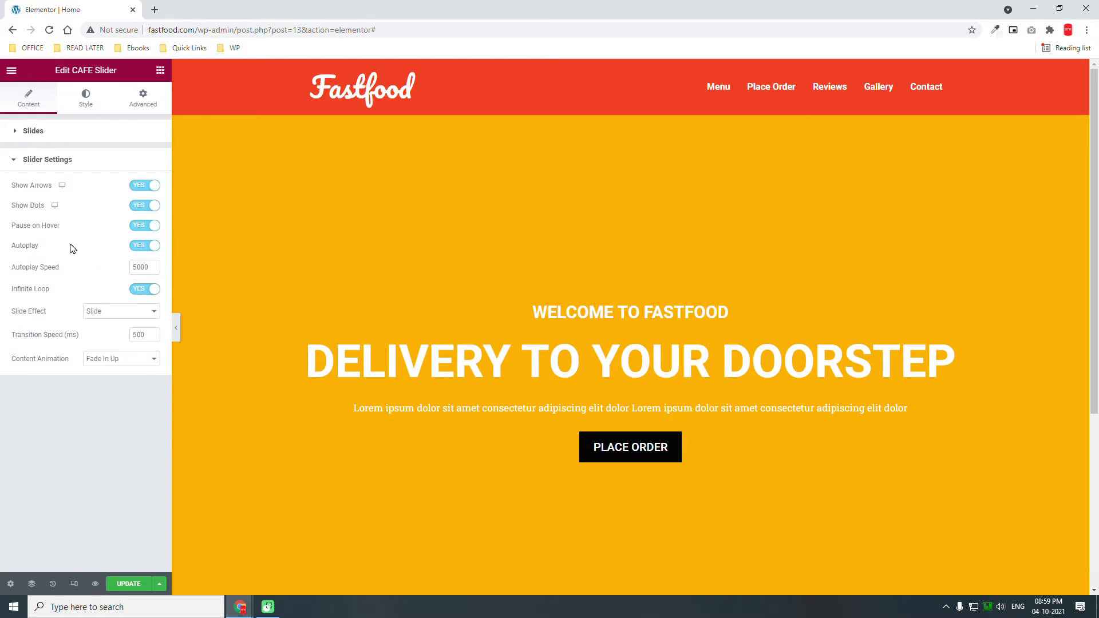
{"action": "left_click", "coordinate": [131, 248]}
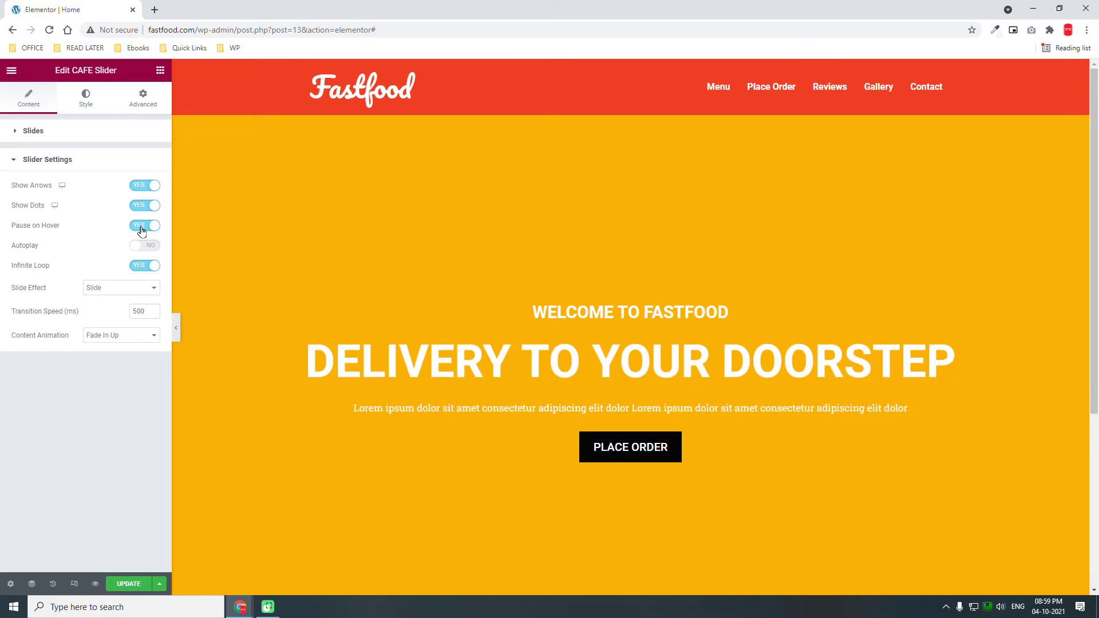
{"action": "left_click", "coordinate": [142, 228]}
{"action": "left_click", "coordinate": [140, 187]}
Set the slide content animation to Slide In Right and show the slide list
{"action": "left_click", "coordinate": [111, 337]}
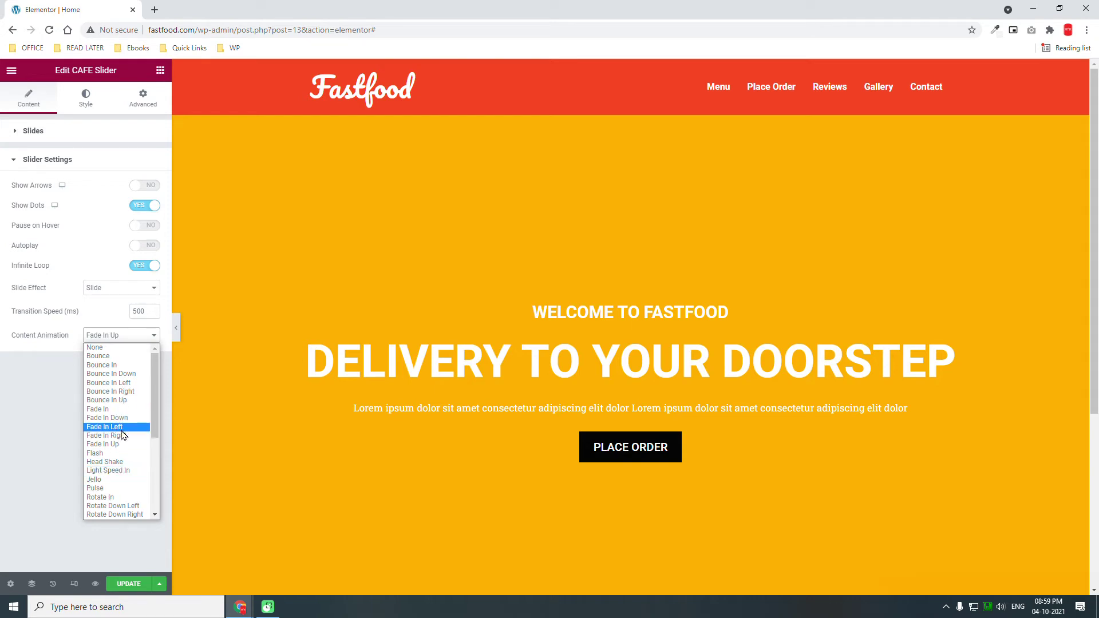
{"action": "scroll", "coordinate": [116, 432], "scroll_direction": "down", "scroll_amount": 3}
{"action": "scroll", "coordinate": [116, 432], "scroll_direction": "down", "scroll_amount": 3}
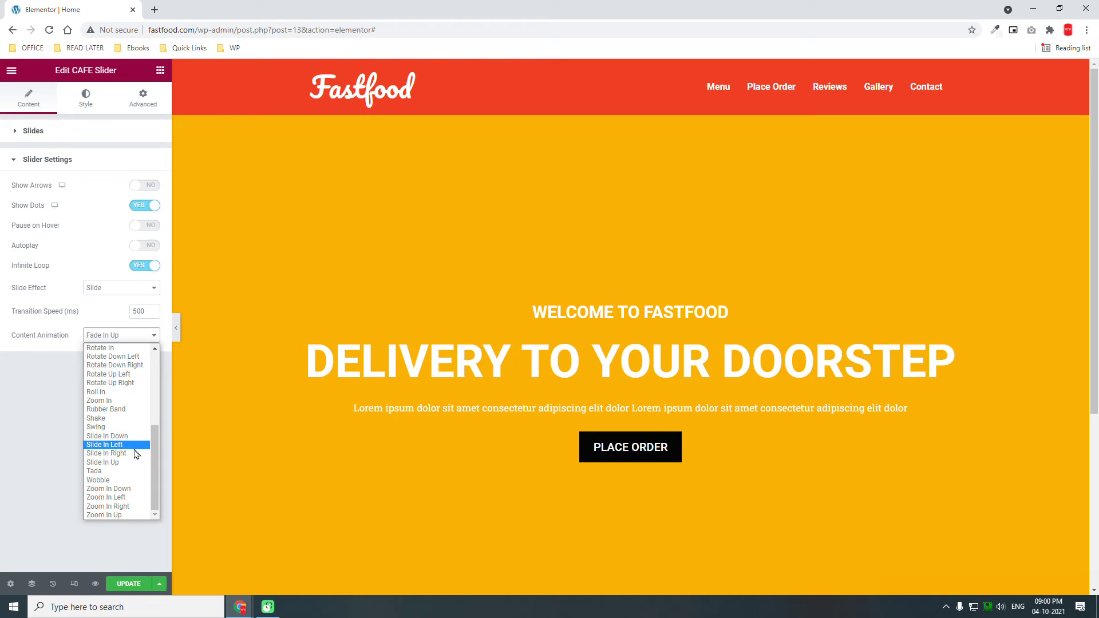
{"action": "left_click", "coordinate": [135, 453]}
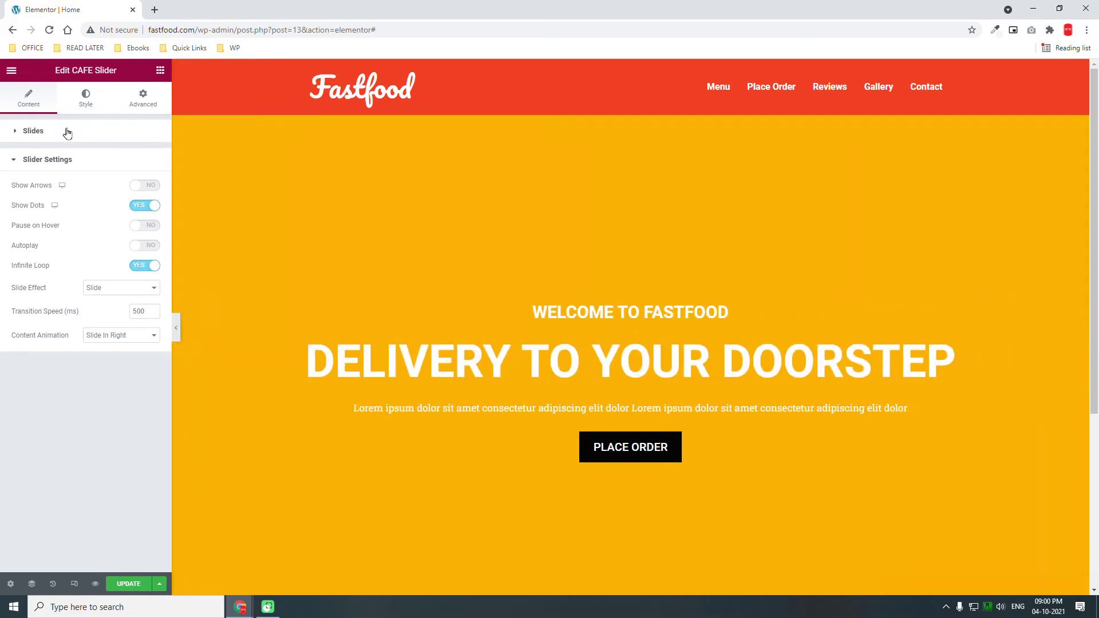
{"action": "left_click", "coordinate": [67, 131]}
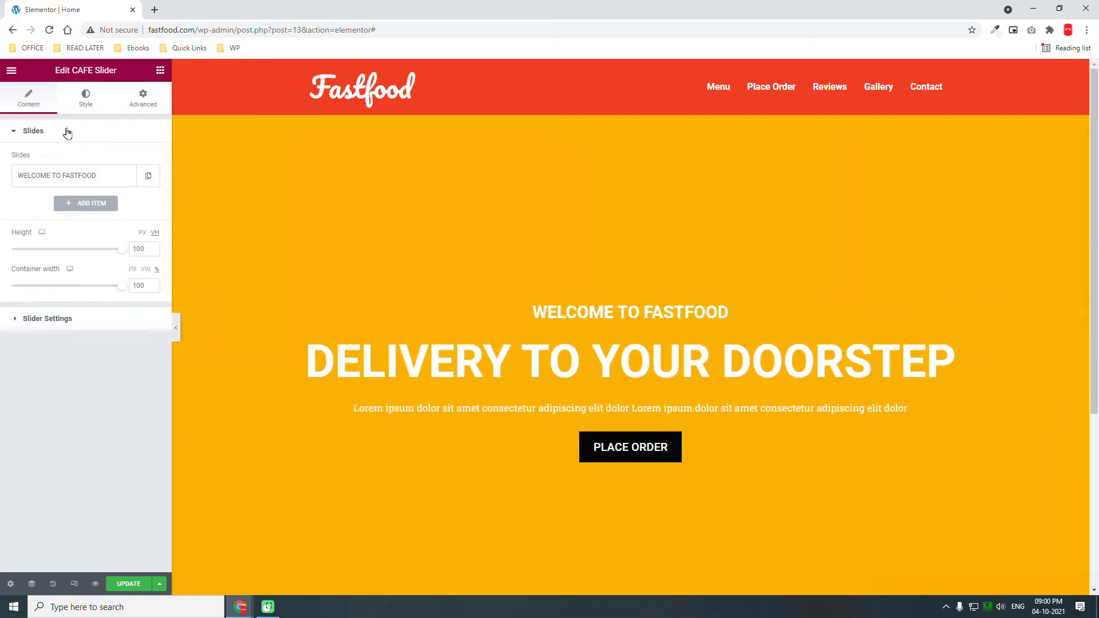
Duplicate the first slide and give the copy the Secondary global background colour
{"action": "left_click", "coordinate": [147, 178]}
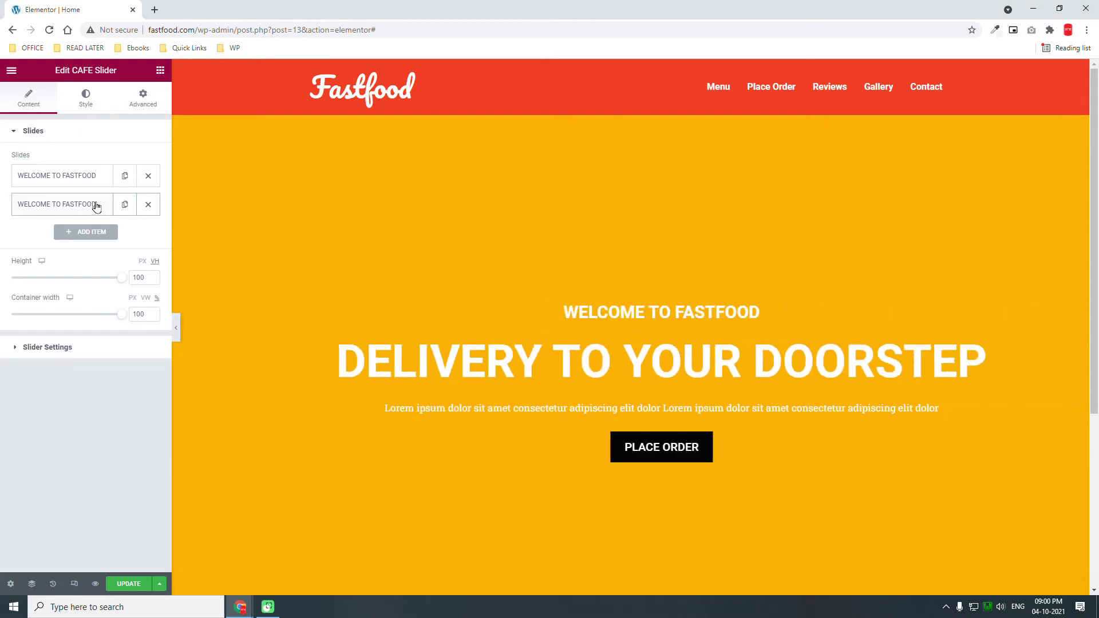
{"action": "left_click", "coordinate": [95, 207]}
{"action": "left_click", "coordinate": [132, 254]}
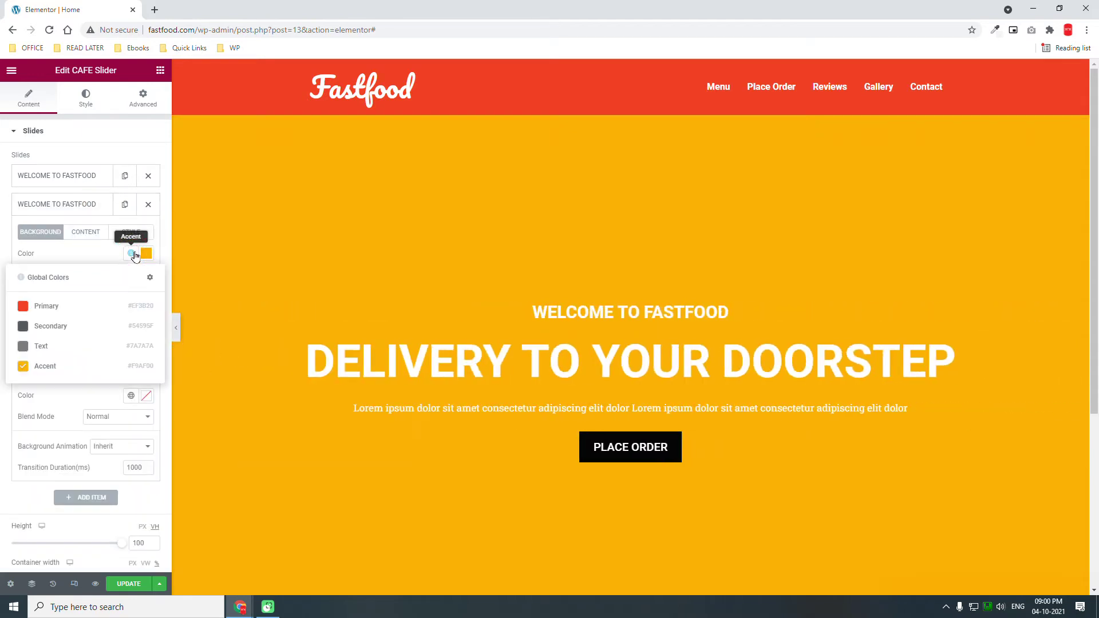
{"action": "left_click", "coordinate": [74, 327]}
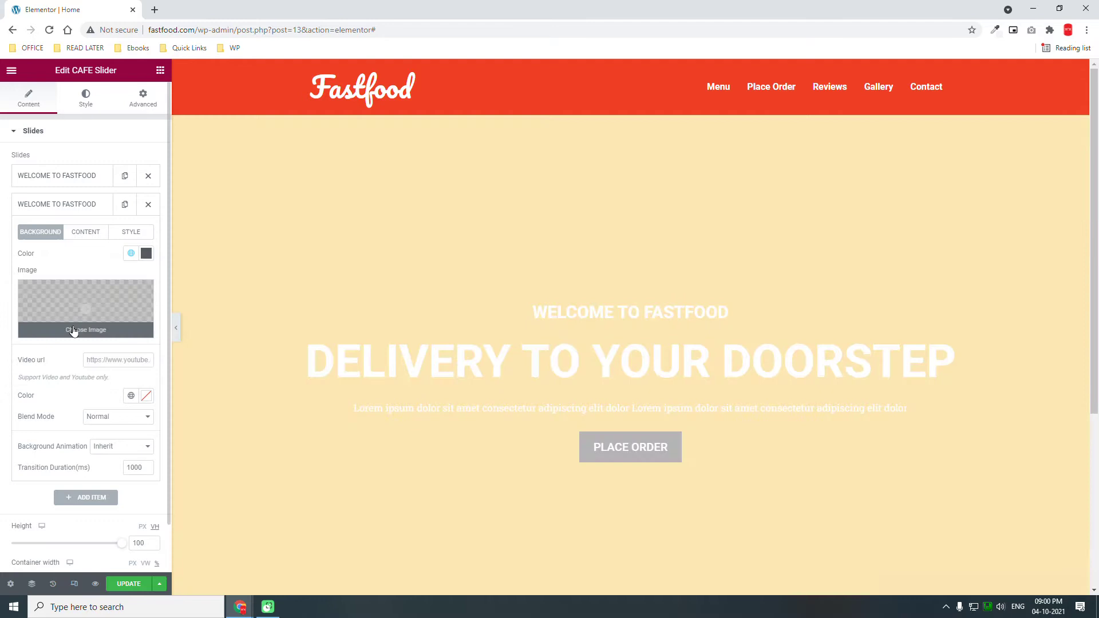
Change the second slide's background to the custom cyan #31C3ED
{"action": "left_click", "coordinate": [147, 254]}
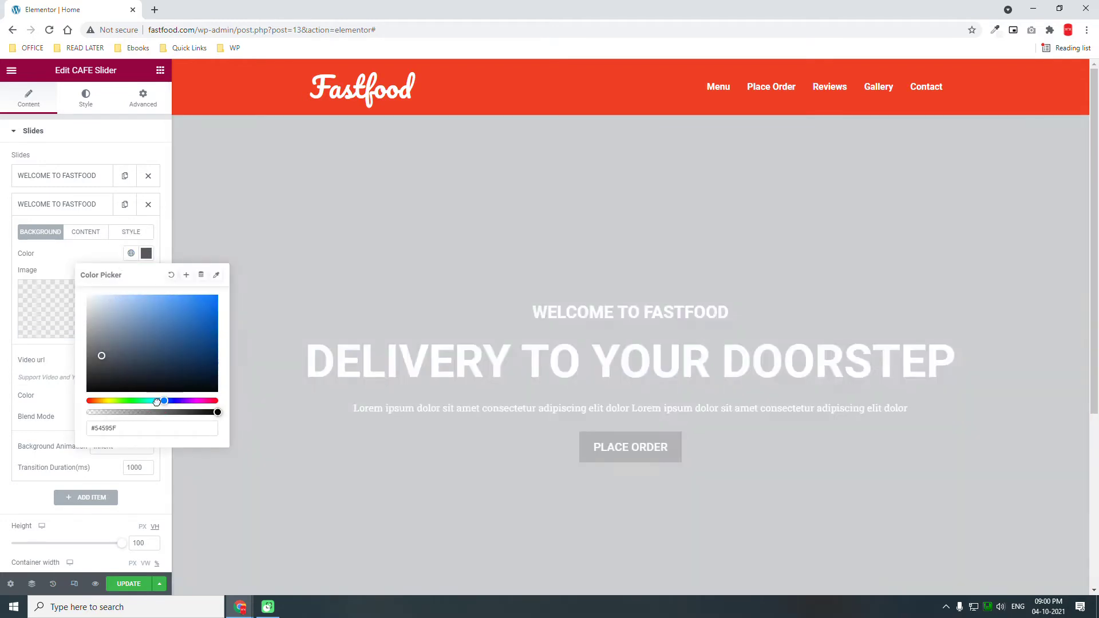
{"action": "left_click", "coordinate": [157, 400]}
{"action": "left_click", "coordinate": [159, 293]}
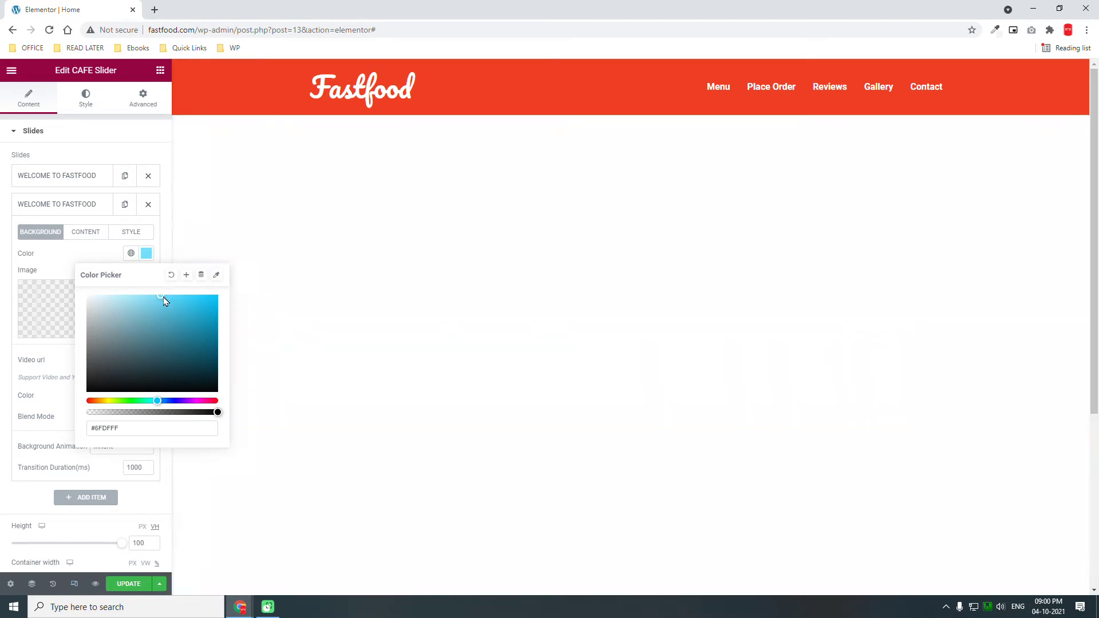
{"action": "left_click", "coordinate": [178, 294]}
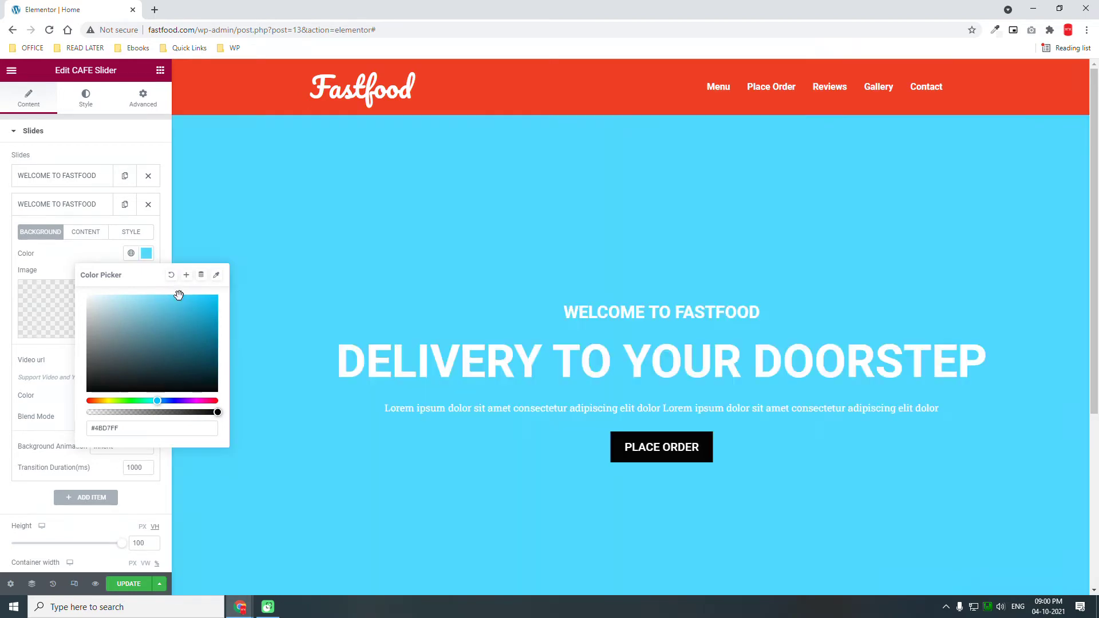
{"action": "left_click", "coordinate": [192, 302]}
{"action": "left_click", "coordinate": [86, 258]}
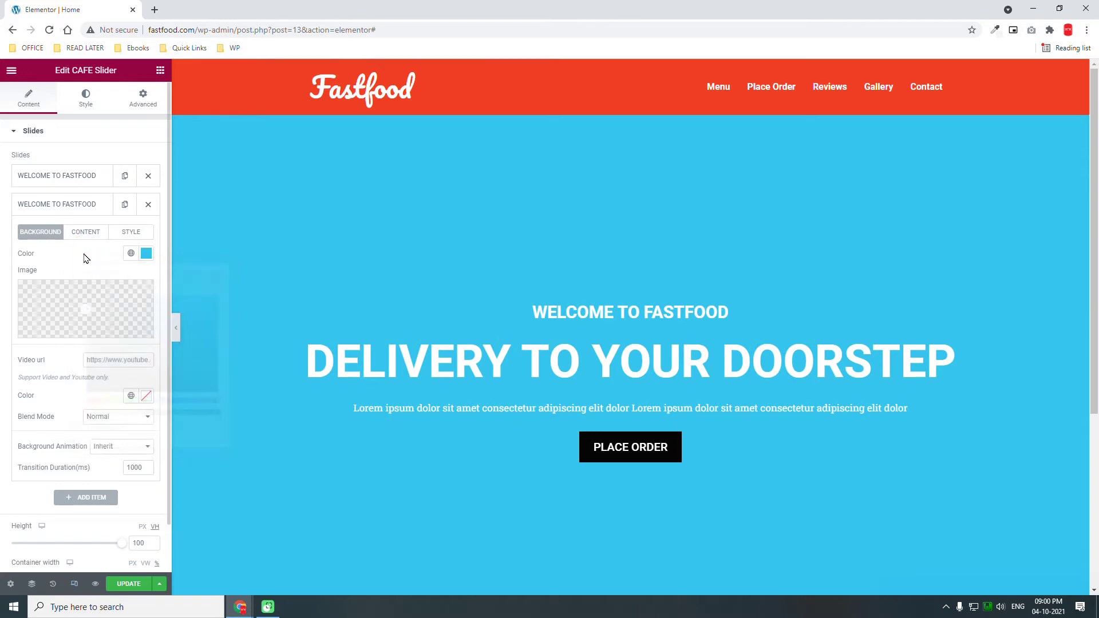
{"action": "left_click", "coordinate": [64, 203]}
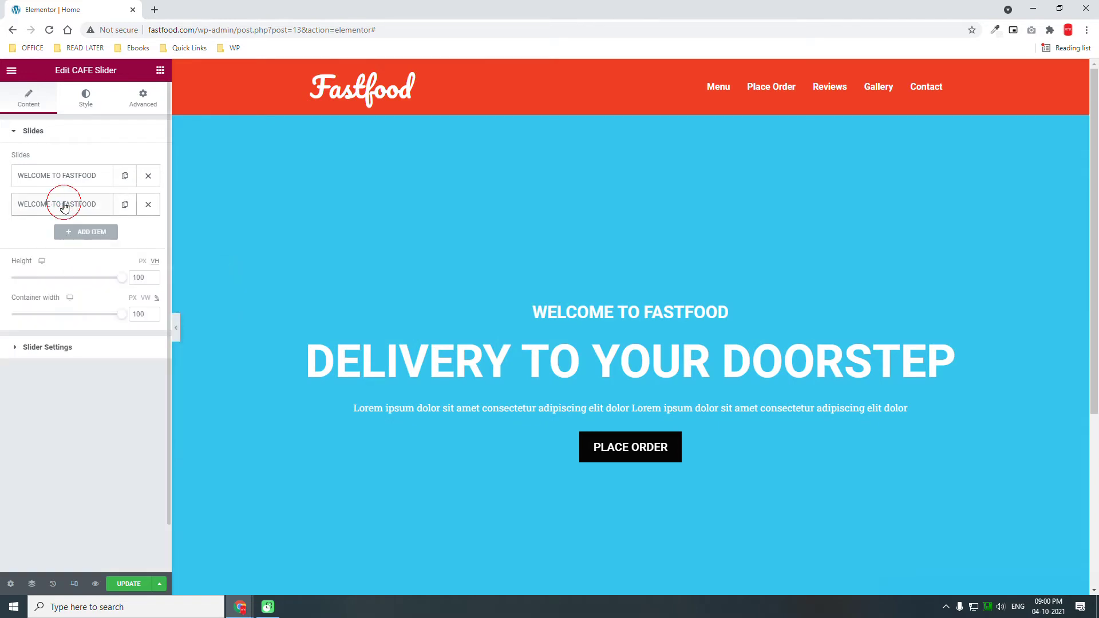
{"action": "left_click", "coordinate": [63, 203]}
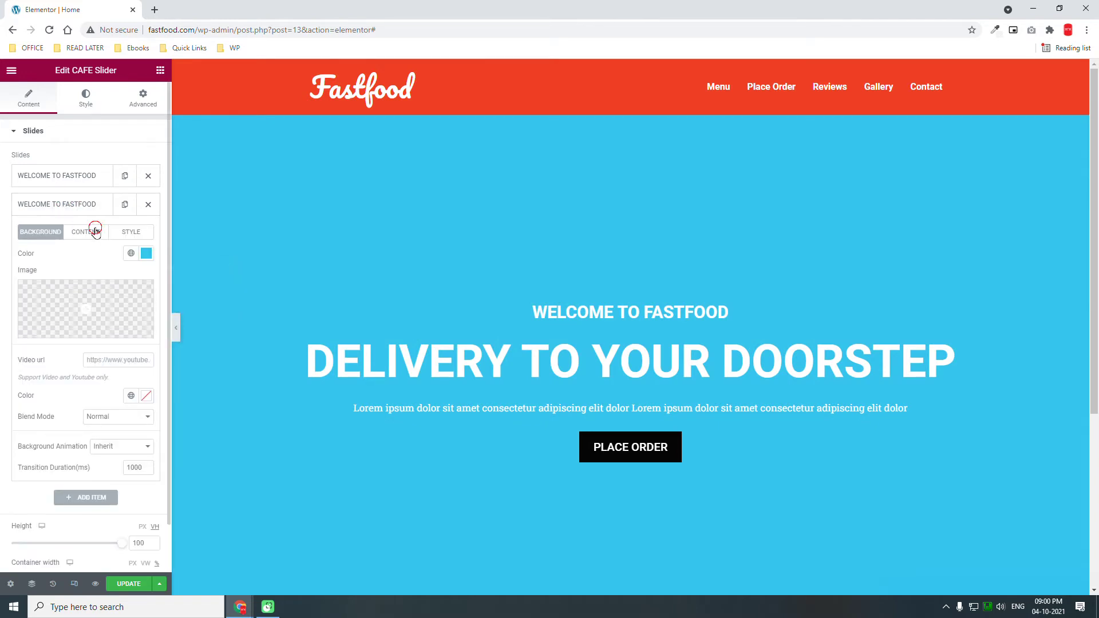
Reword the second slide as 'A PLACE TO GET TOGETHER' / 'DINER ON YOUR LOCALITY' with button 'BOOK A TABLE'
{"action": "left_click", "coordinate": [94, 231]}
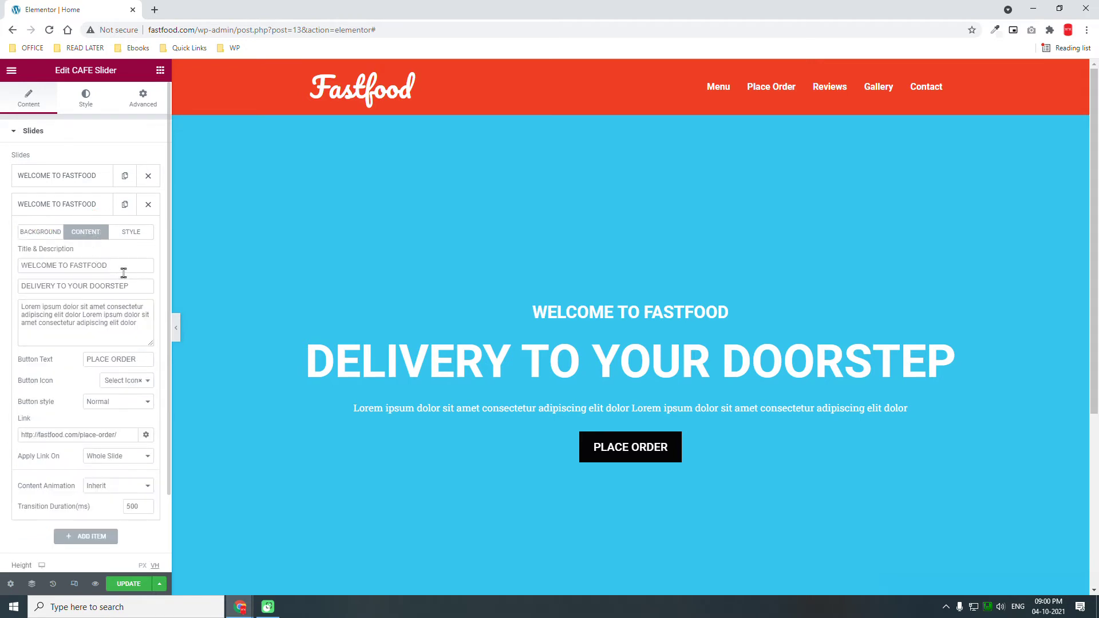
{"action": "left_click_drag", "start_coordinate": [122, 265], "coordinate": [2, 270]}
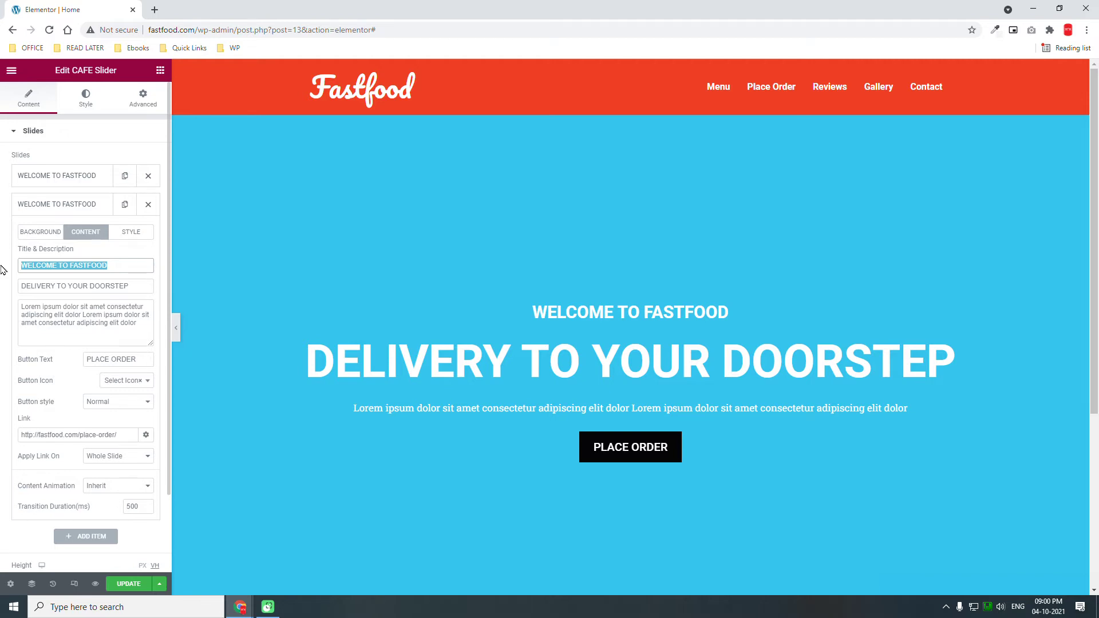
{"action": "type", "text": "ACE"}
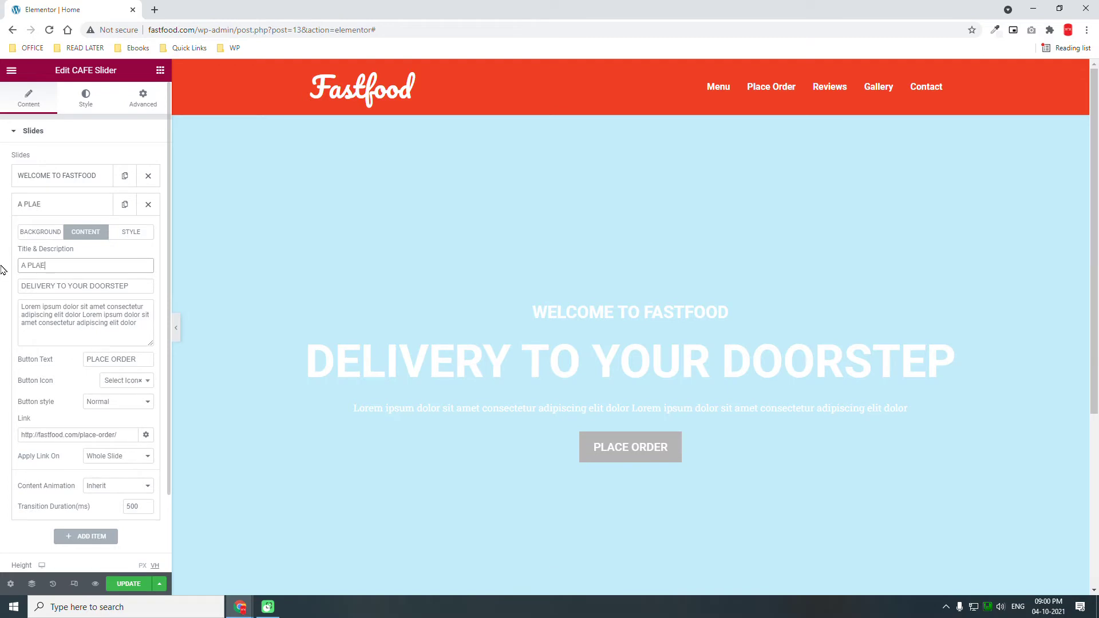
{"action": "type", "text": " TO GET TOGETHER"}
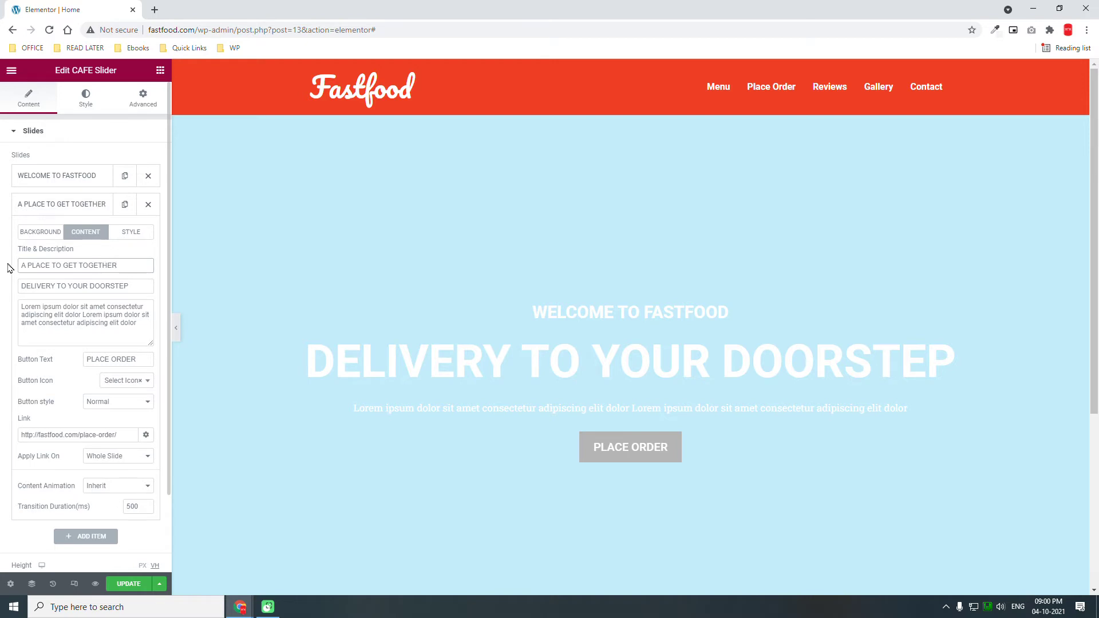
{"action": "key", "text": "Tab"}
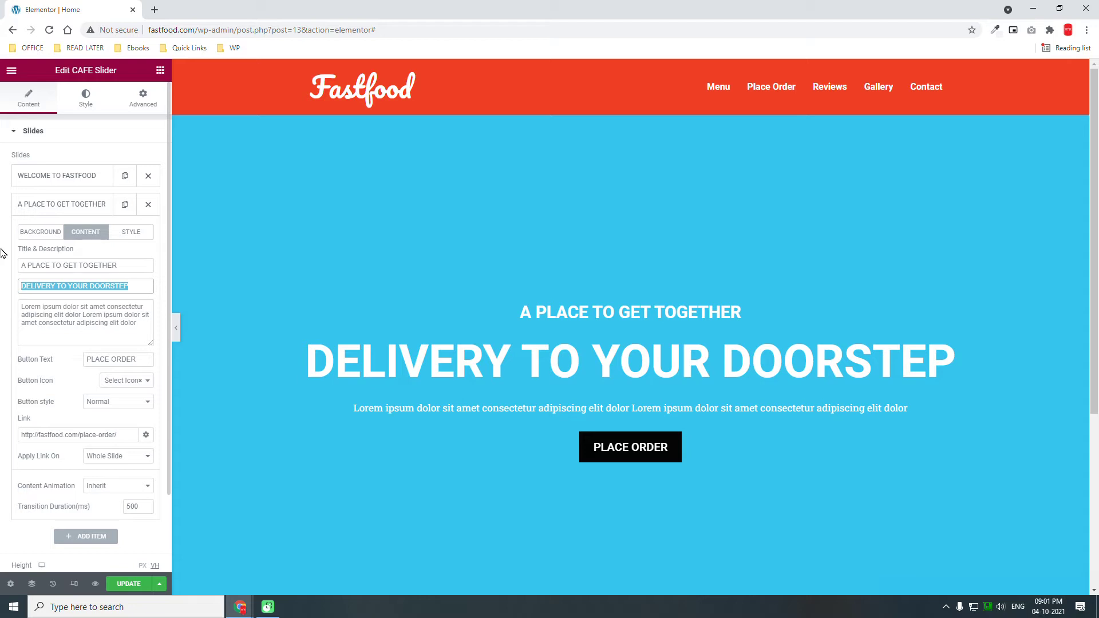
{"action": "type", "text": "DINER"}
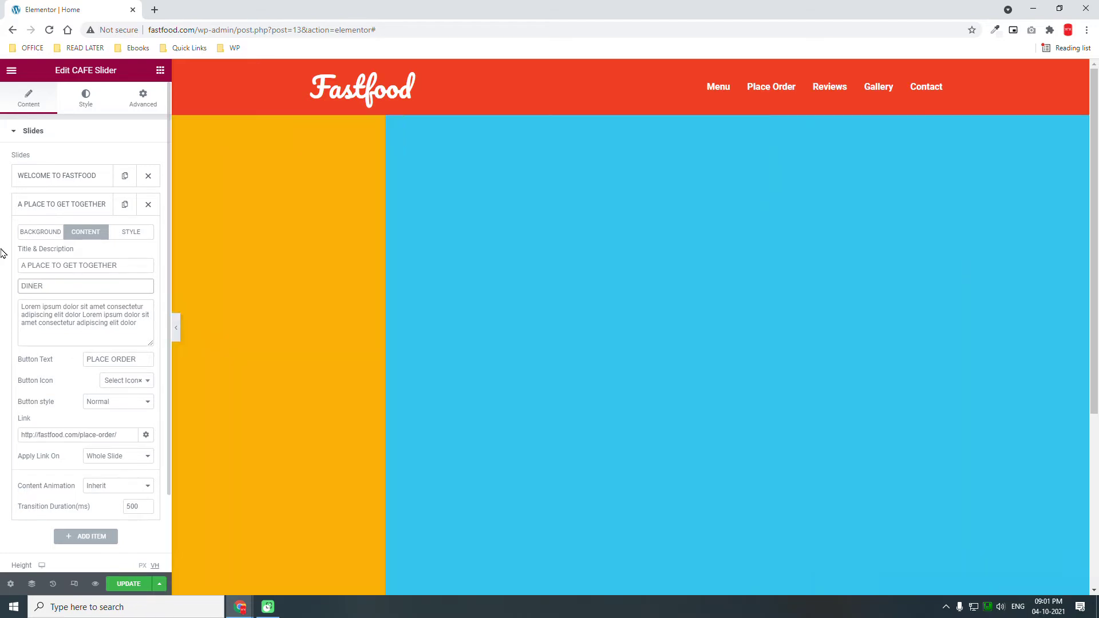
{"action": "type", "text": " ON YOUR LOCALITY"}
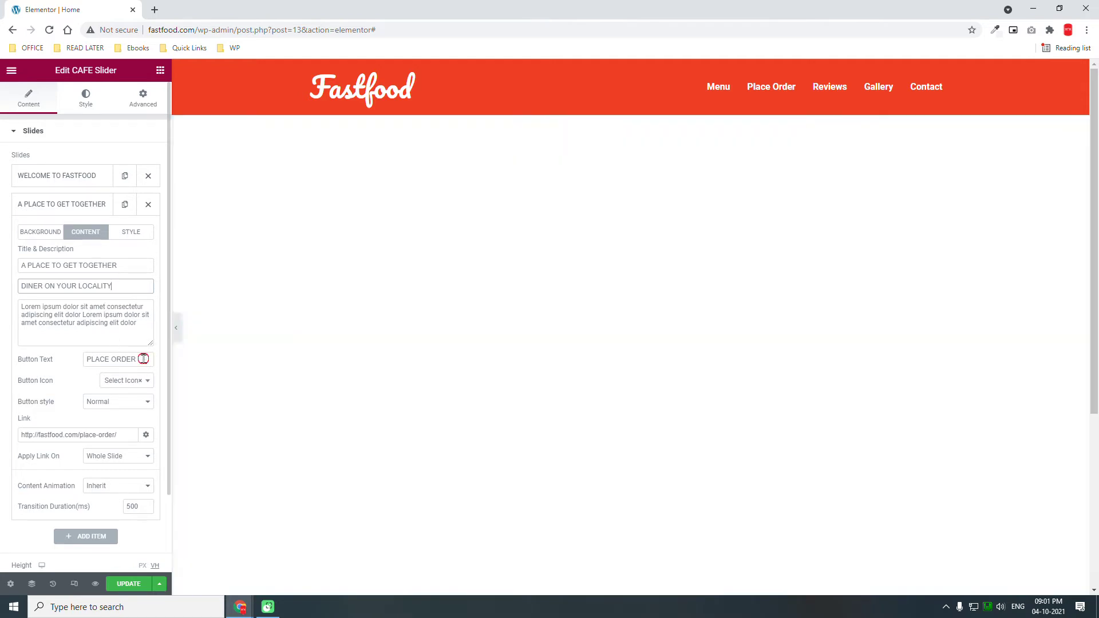
{"action": "left_click_drag", "start_coordinate": [143, 358], "coordinate": [2, 363]}
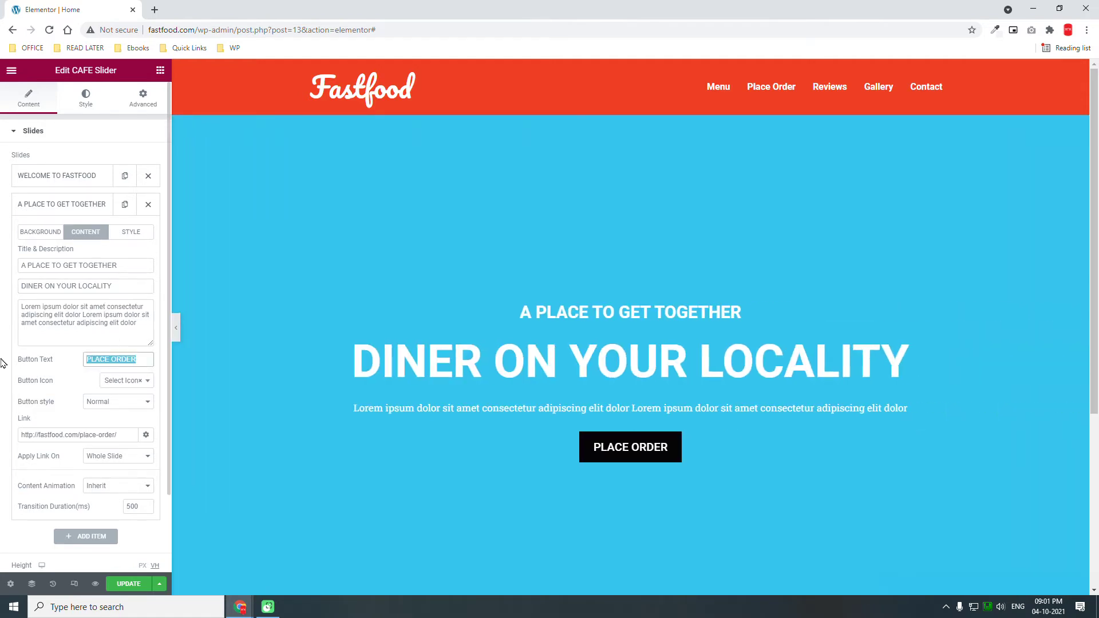
{"action": "type", "text": "BOOK"}
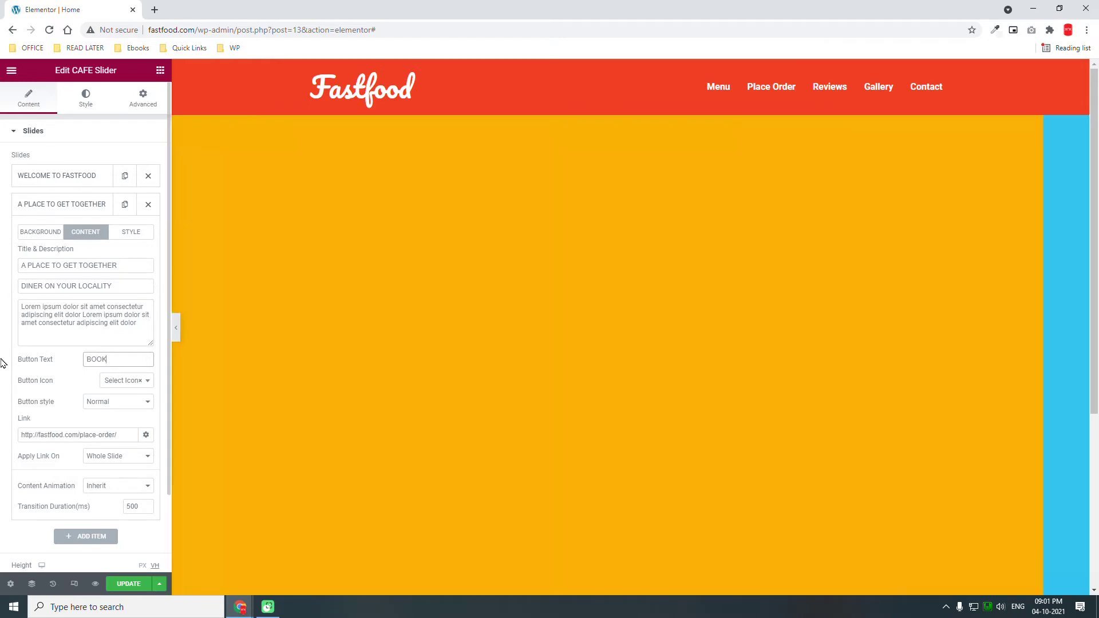
{"action": "type", "text": " NOW"}
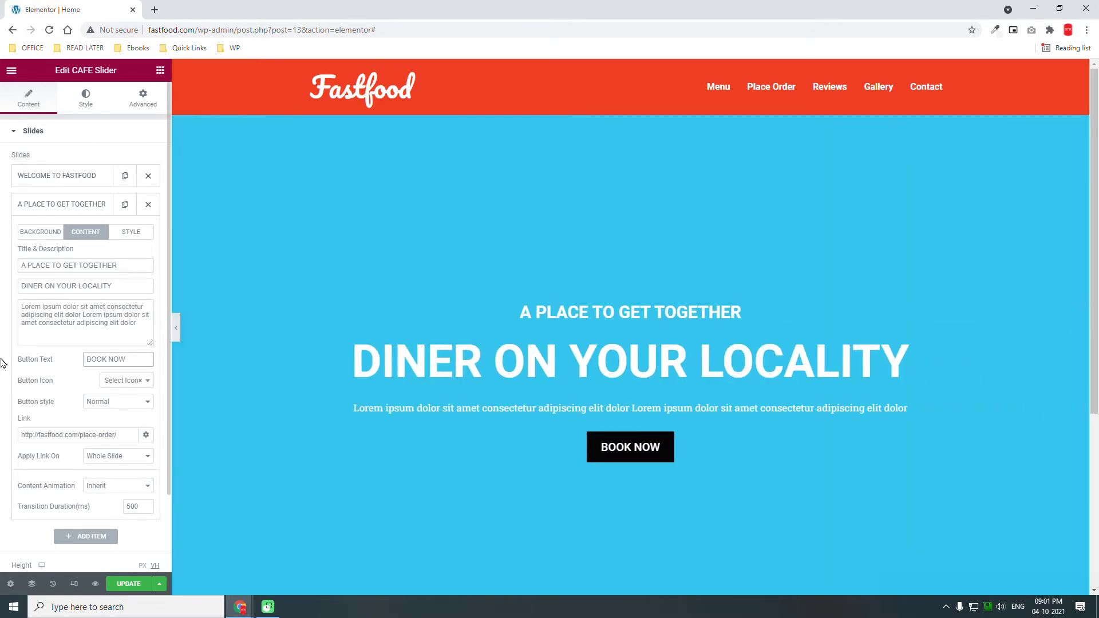
{"action": "key", "text": "BackSpace"}
{"action": "key", "text": "BackSpace"}
{"action": "key", "text": "BackSpace"}
{"action": "type", "text": "A TABLE"}
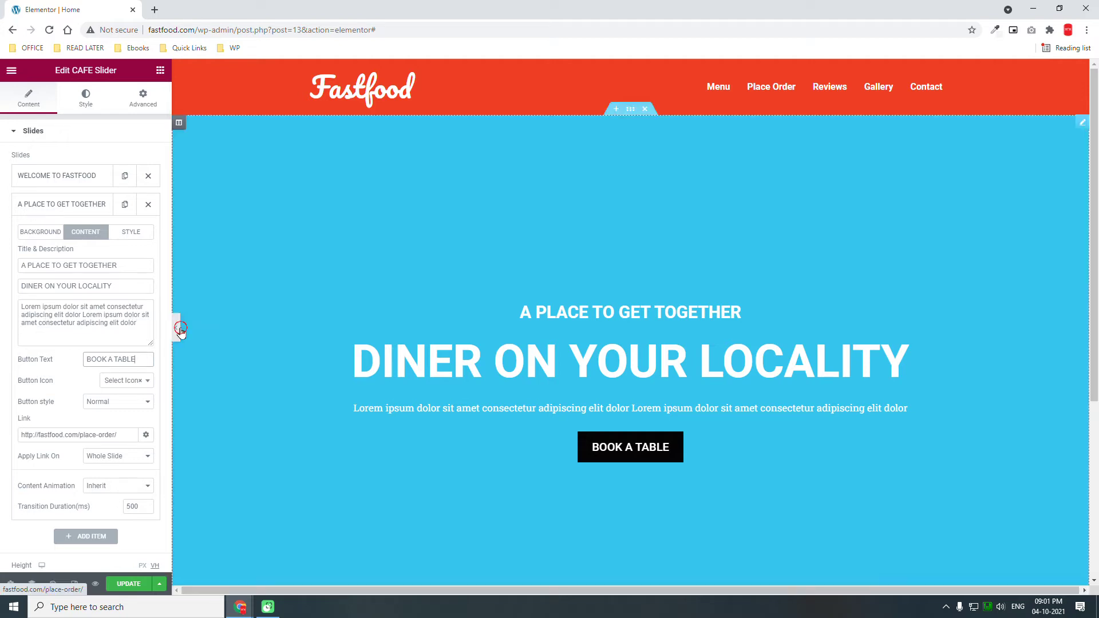
{"action": "mouse_move", "coordinate": [176, 328]}
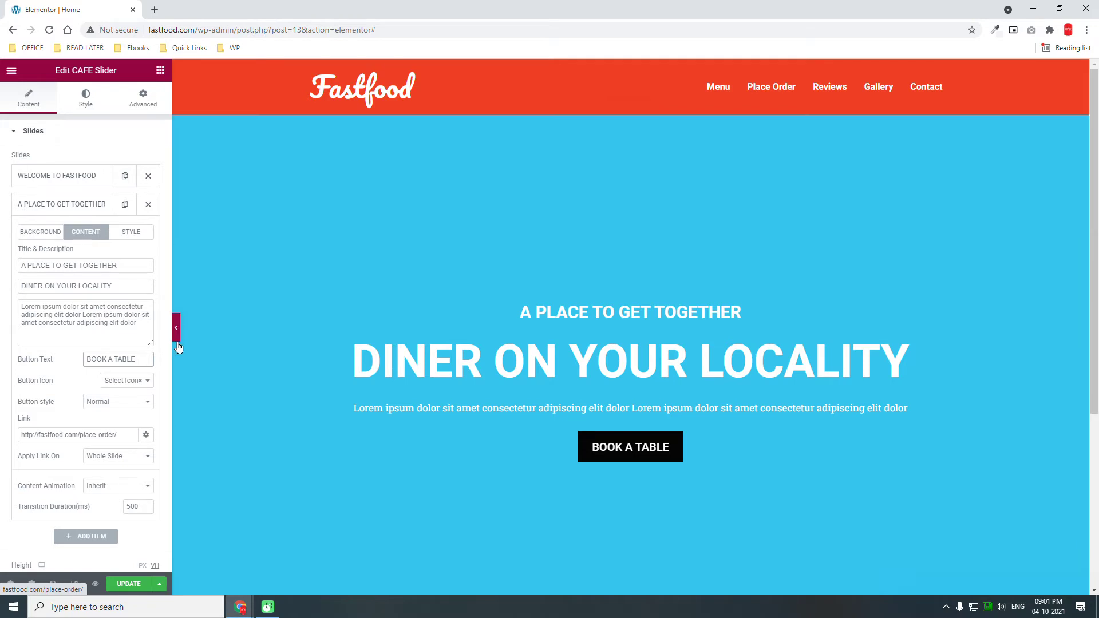
Preview the cyan slide full-width, then restore the panel and fold the second slide's settings
{"action": "left_click", "coordinate": [178, 332]}
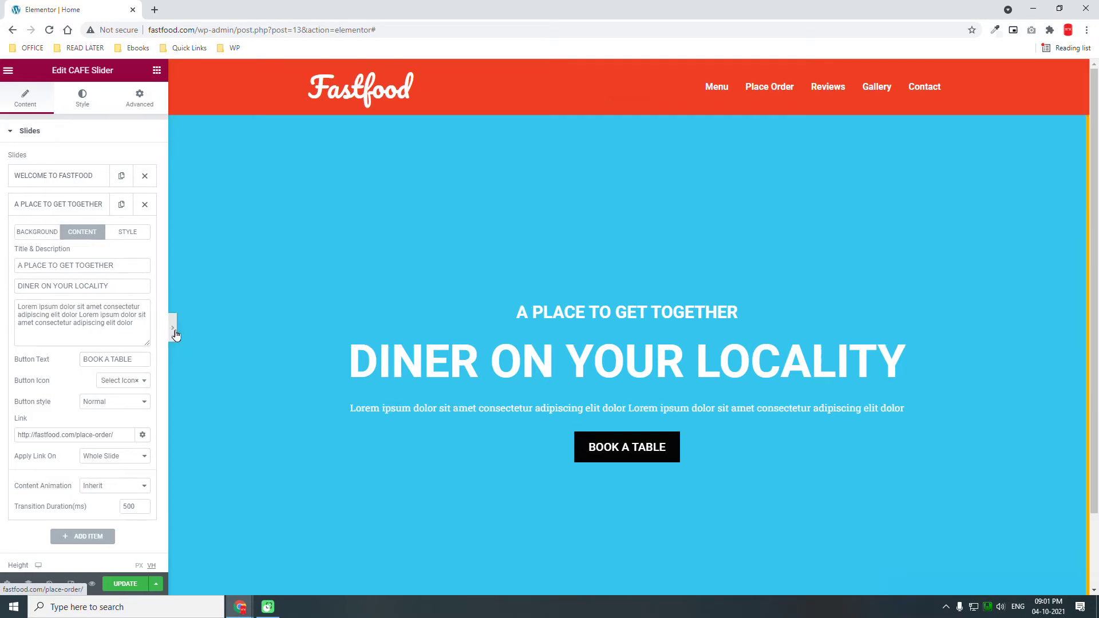
{"action": "scroll", "coordinate": [333, 446], "scroll_direction": "up", "scroll_amount": 1}
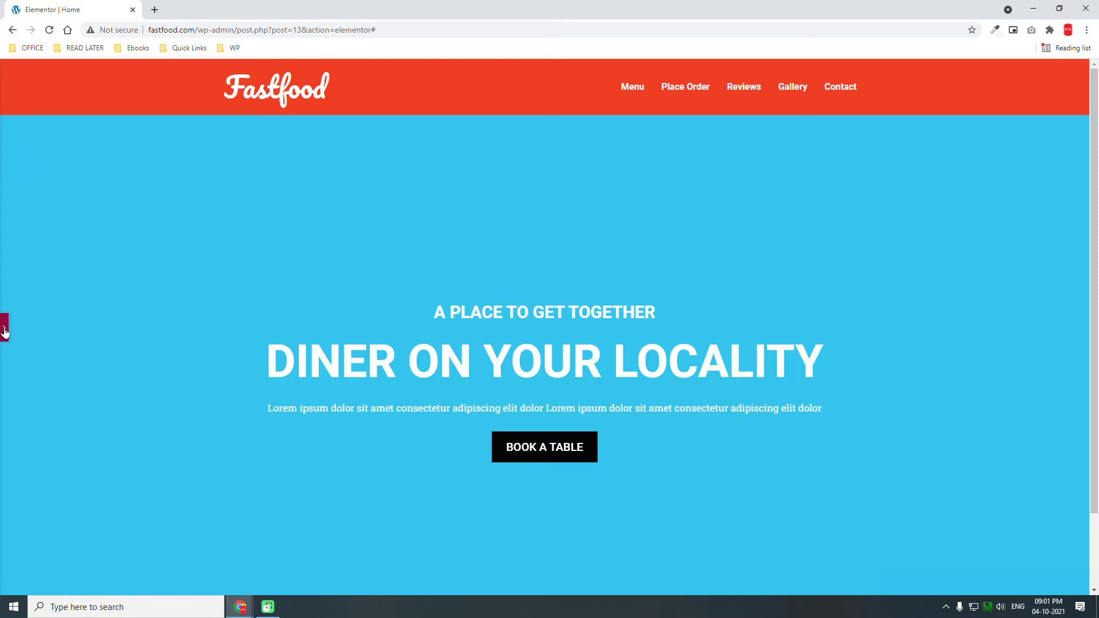
{"action": "left_click", "coordinate": [4, 330]}
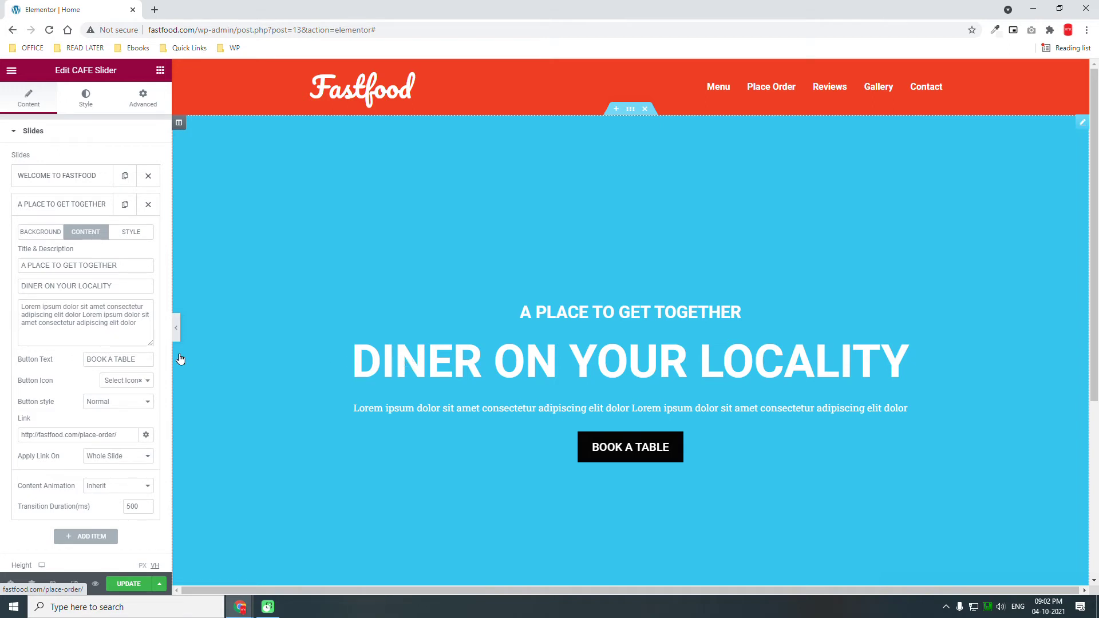
{"action": "left_click", "coordinate": [72, 206]}
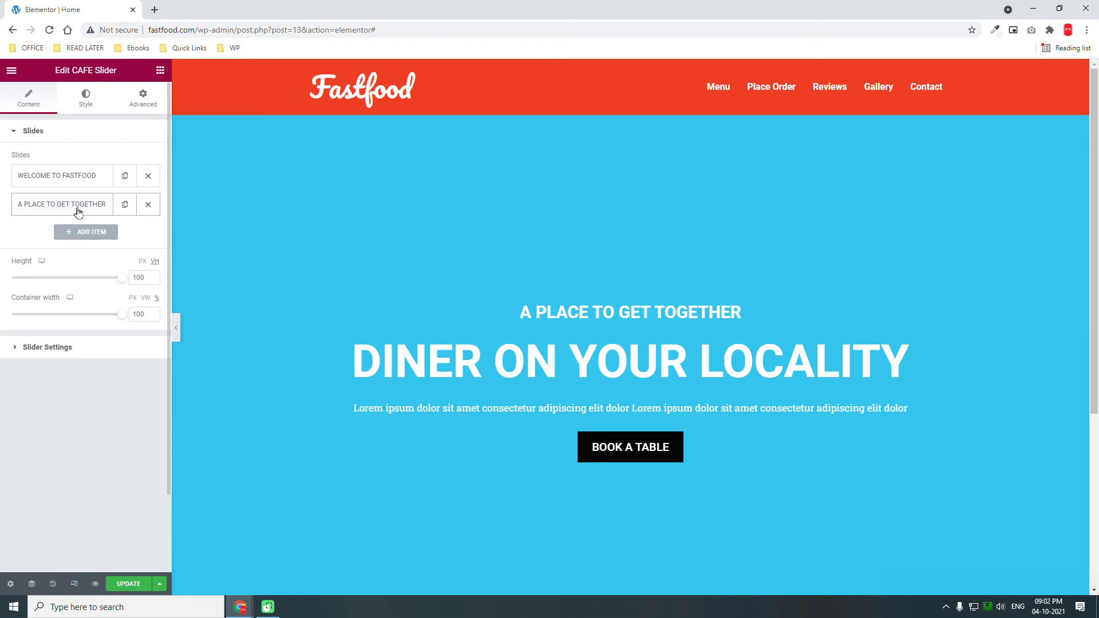
Duplicate the second slide and open the third slide's background settings
{"action": "left_click", "coordinate": [125, 206]}
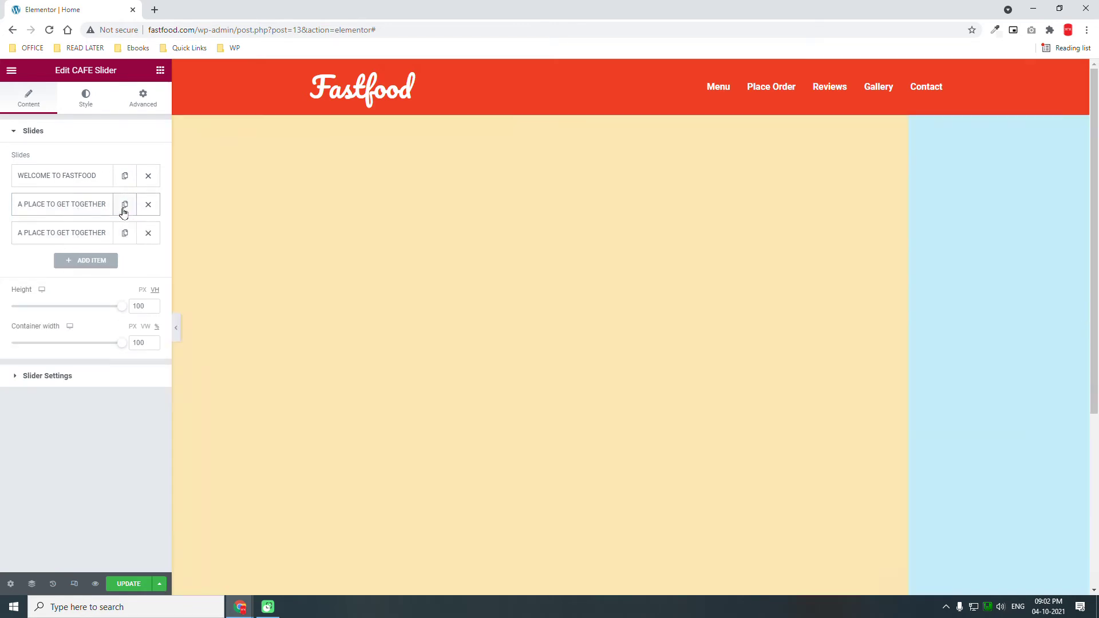
{"action": "left_click", "coordinate": [99, 230]}
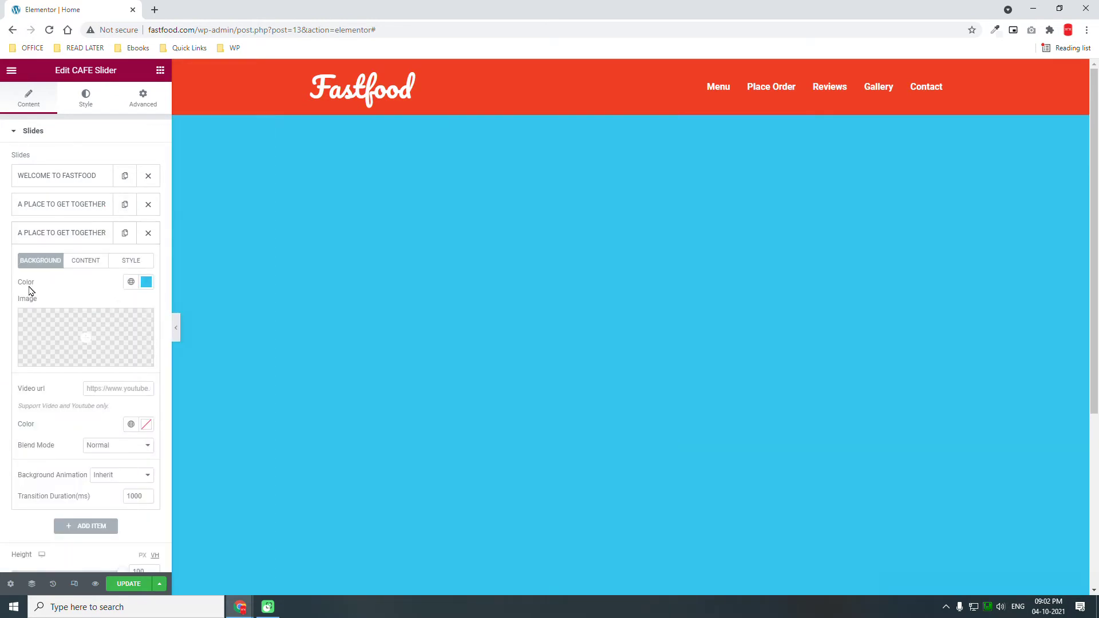
{"action": "left_click", "coordinate": [88, 261]}
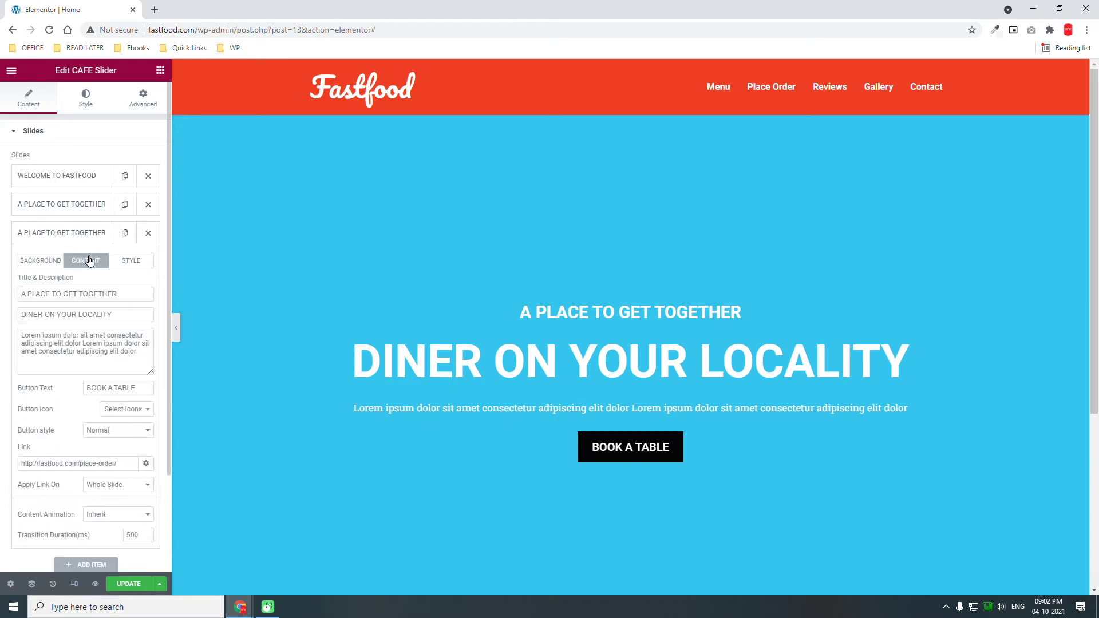
{"action": "left_click", "coordinate": [50, 261]}
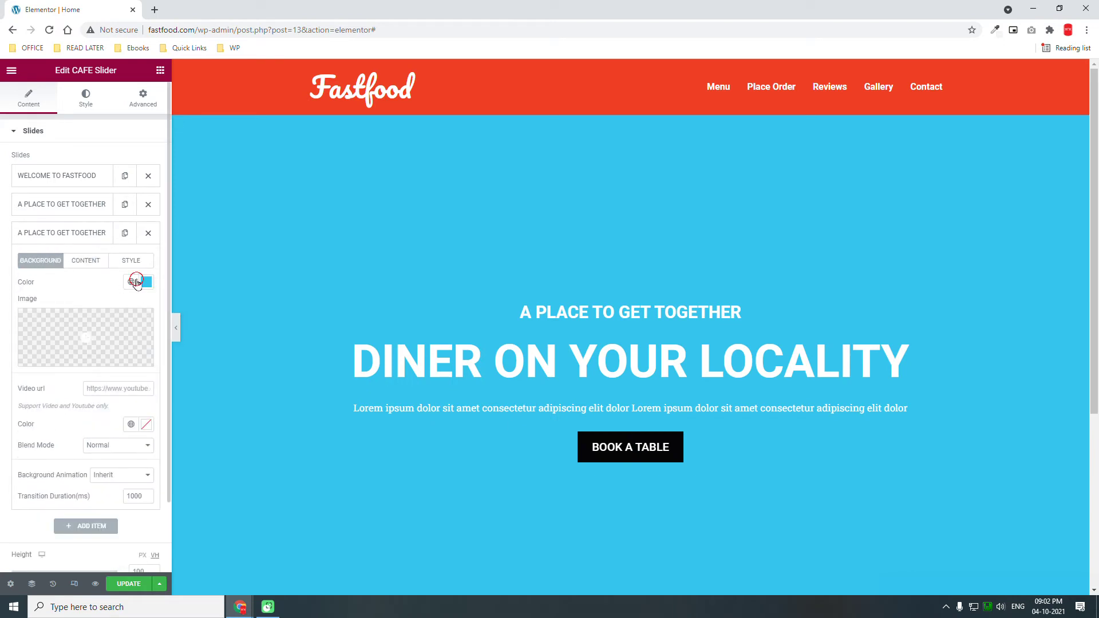
Apply the Primary colour to the third slide, then adjust it to salmon #F68E7F
{"action": "left_click", "coordinate": [133, 282]}
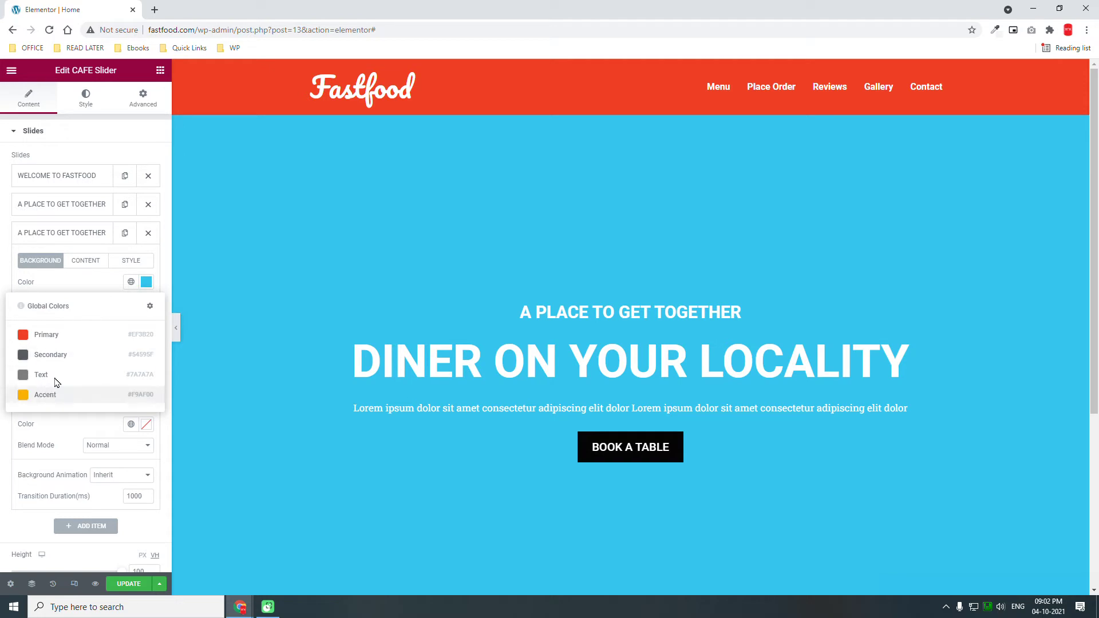
{"action": "left_click", "coordinate": [63, 336]}
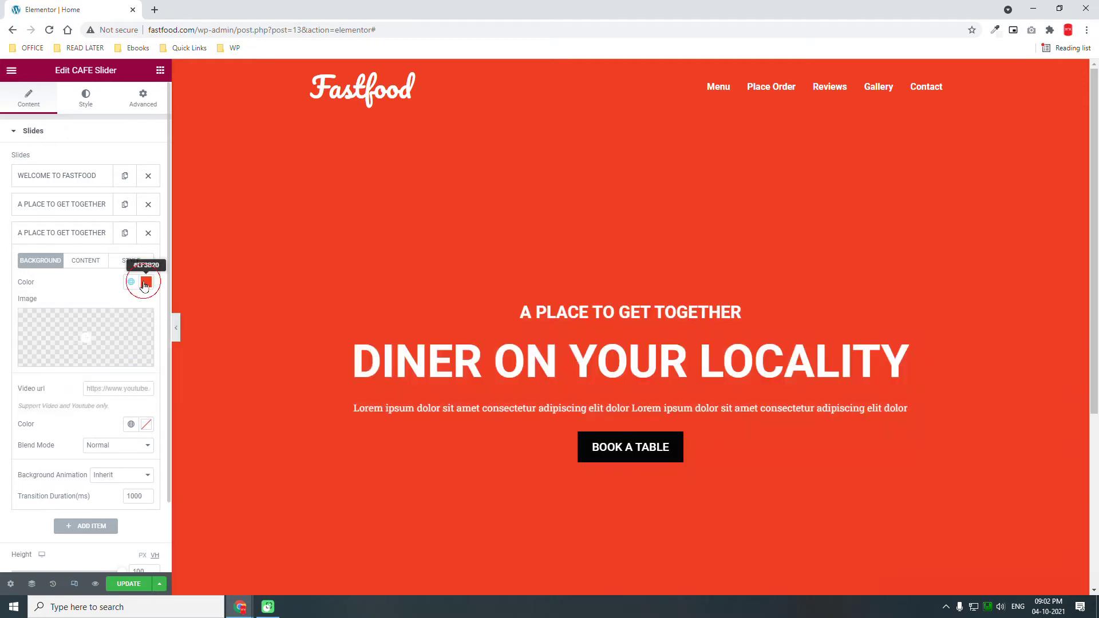
{"action": "left_click", "coordinate": [145, 283]}
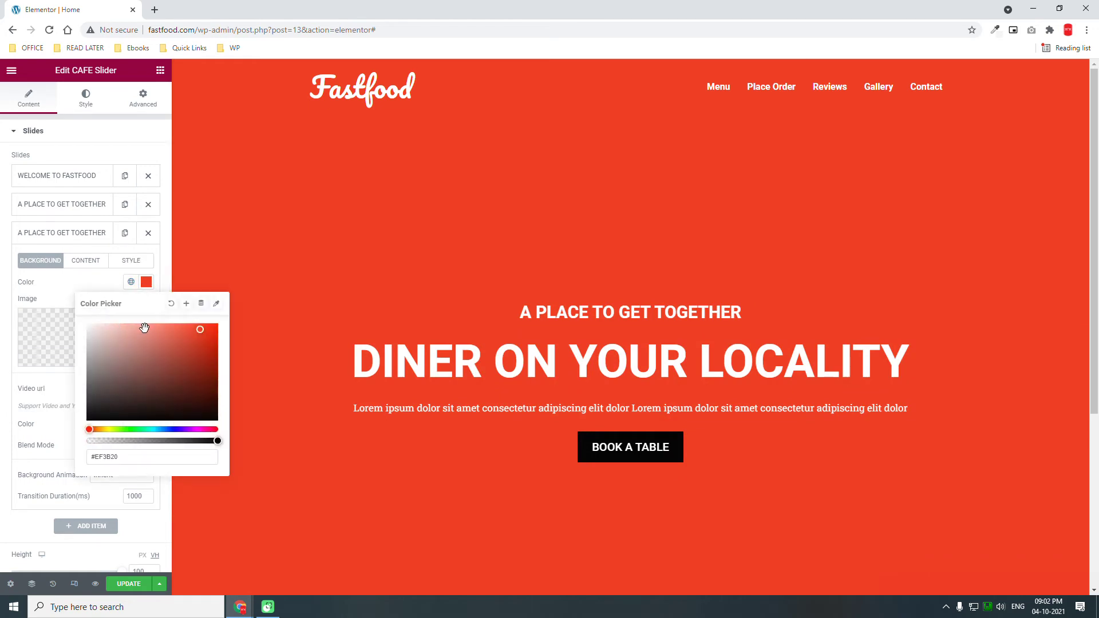
{"action": "left_click", "coordinate": [144, 329]}
{"action": "left_click", "coordinate": [124, 327]}
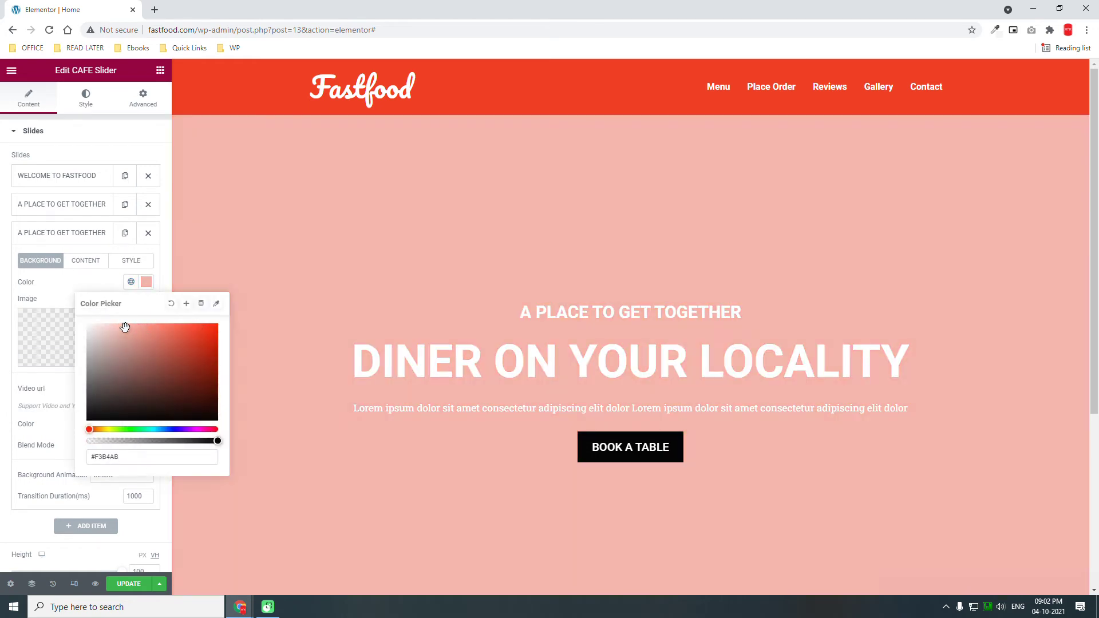
{"action": "left_click", "coordinate": [132, 329]}
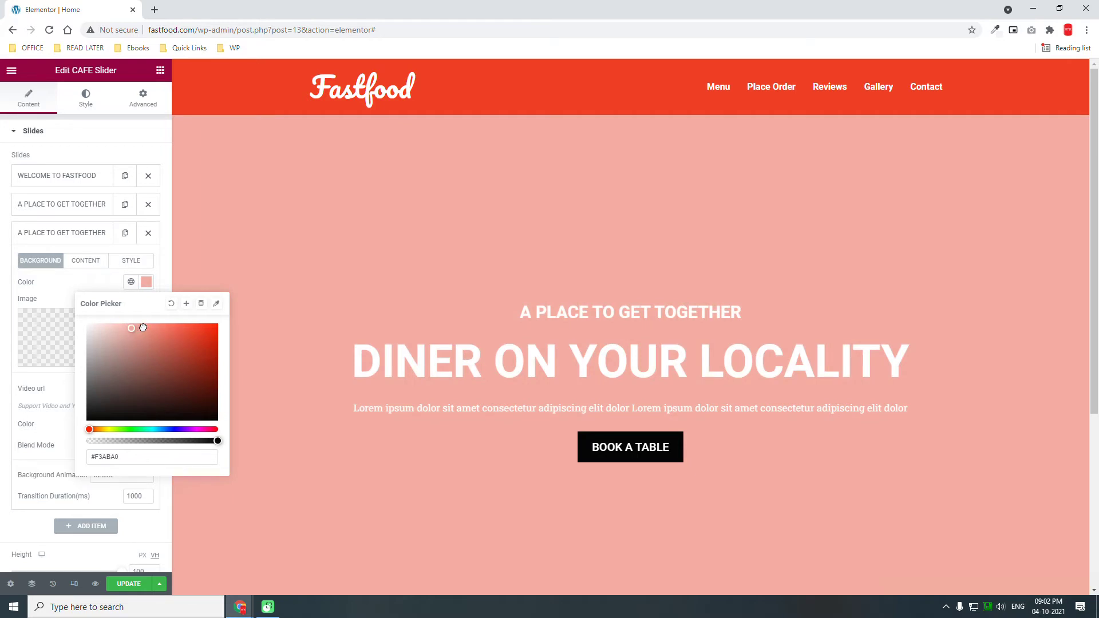
{"action": "left_click_drag", "start_coordinate": [143, 329], "coordinate": [149, 328]}
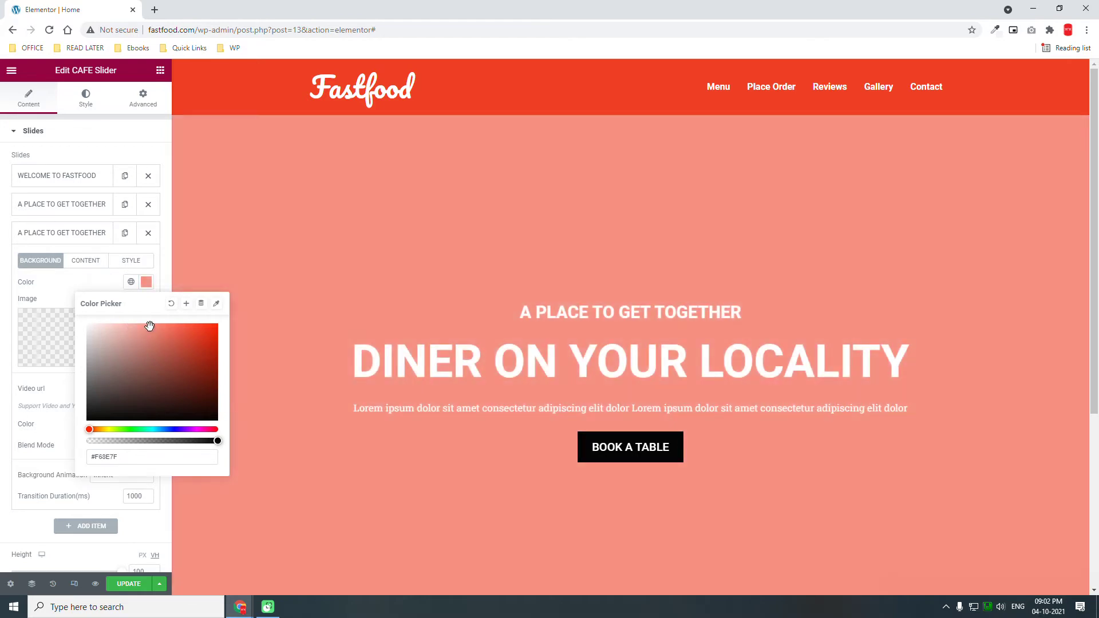
{"action": "left_click", "coordinate": [71, 285]}
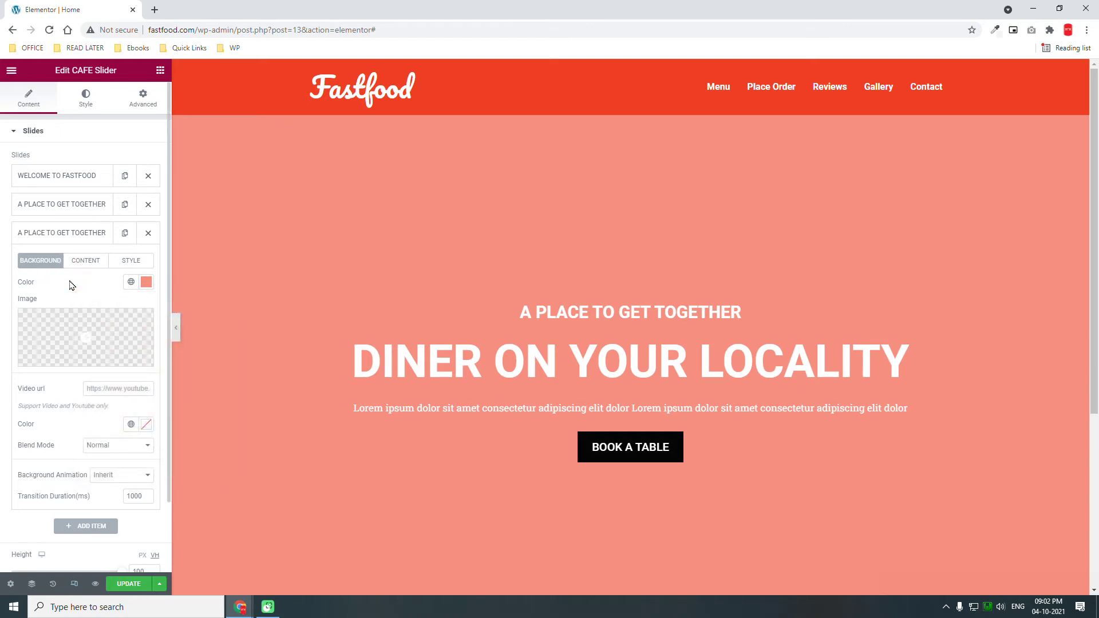
Change the third slide's title to OUR MENU and its heading to SEE OUR SPECIALTIES
{"action": "left_click", "coordinate": [84, 260]}
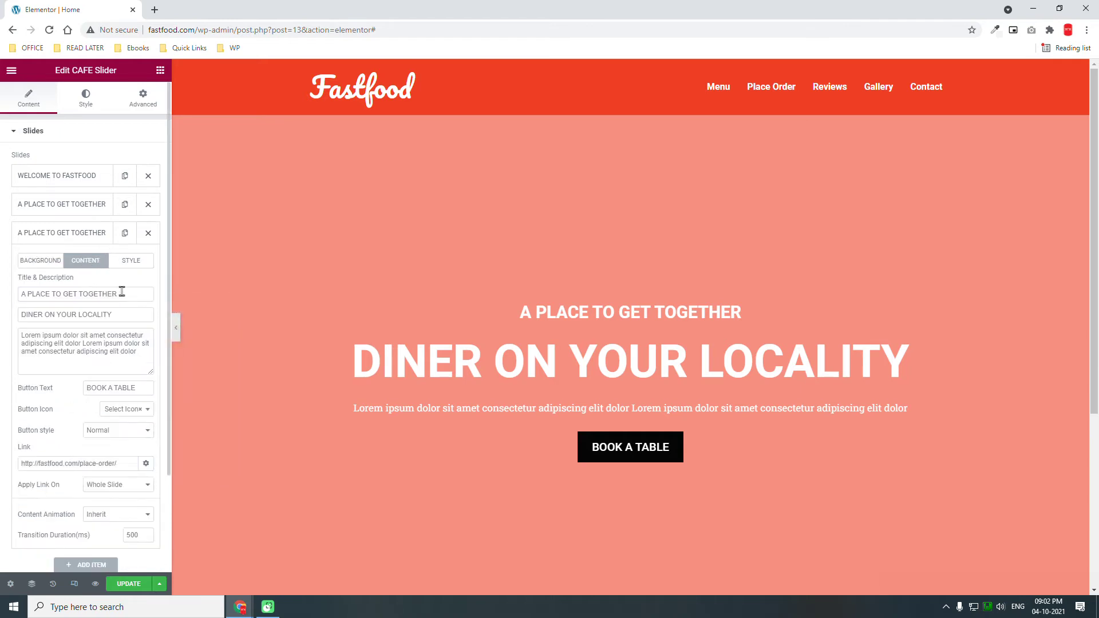
{"action": "left_click_drag", "start_coordinate": [123, 291], "coordinate": [2, 262]}
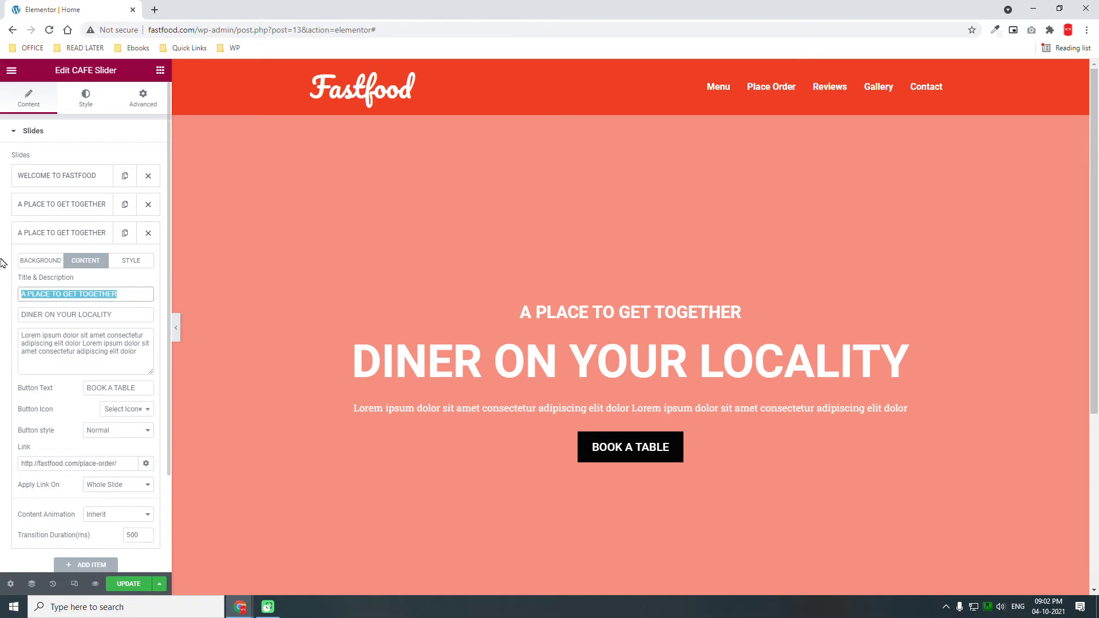
{"action": "type", "text": "ou"}
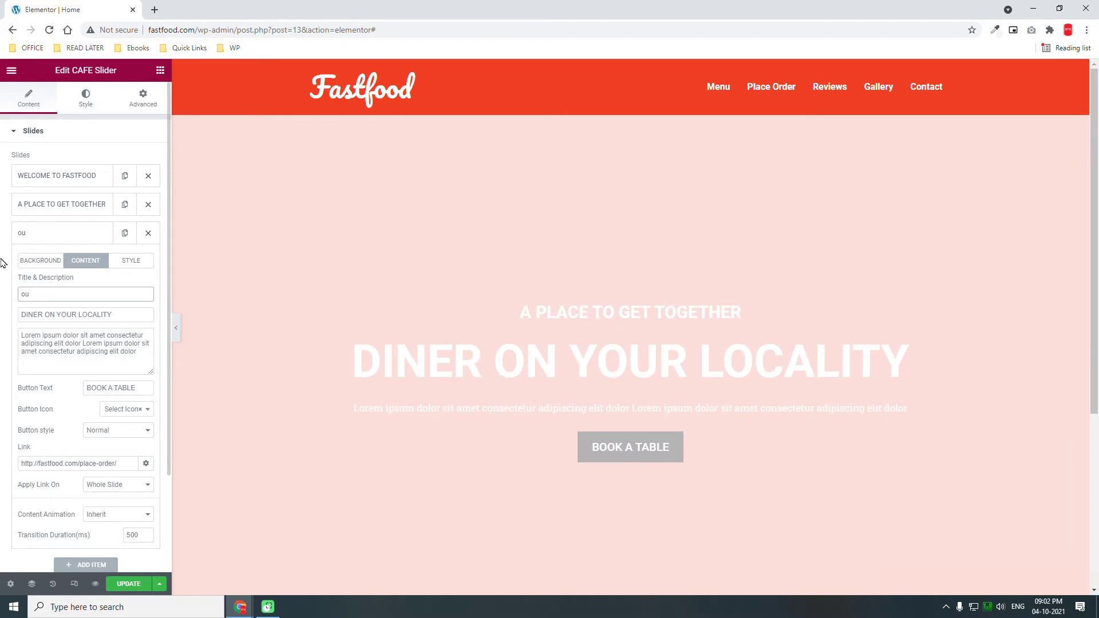
{"action": "type", "text": "rr"}
{"action": "key", "text": "BackSpace"}
{"action": "key", "text": "BackSpace"}
{"action": "key", "text": "BackSpace"}
{"action": "type", "text": "OUR MENU"}
{"action": "left_click_drag", "start_coordinate": [129, 314], "coordinate": [3, 314]}
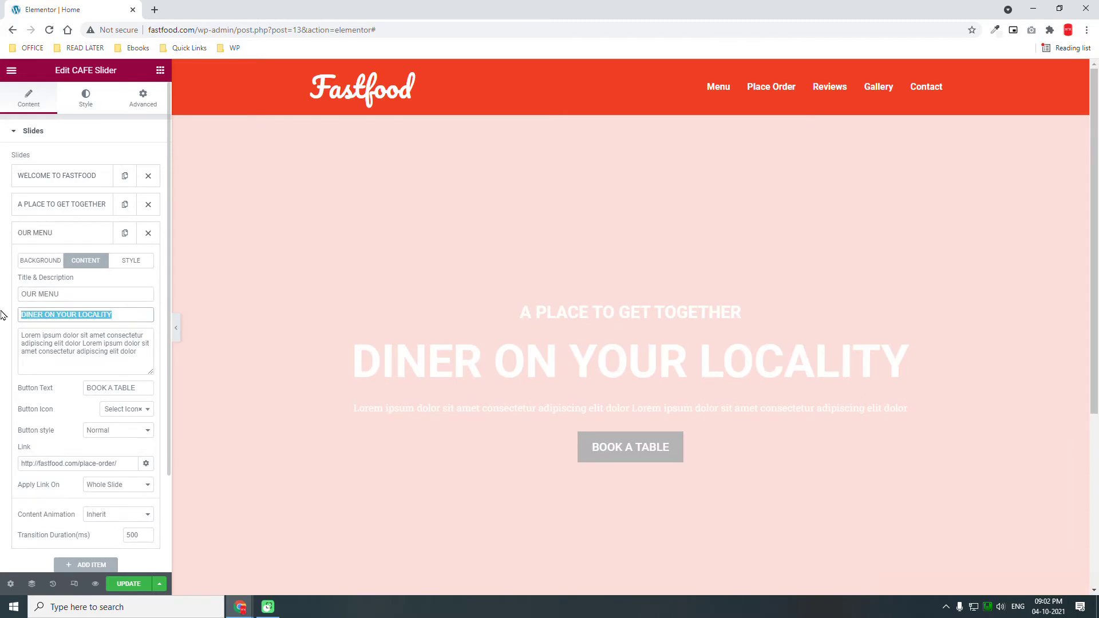
{"action": "type", "text": "SEE OUR SPECI"}
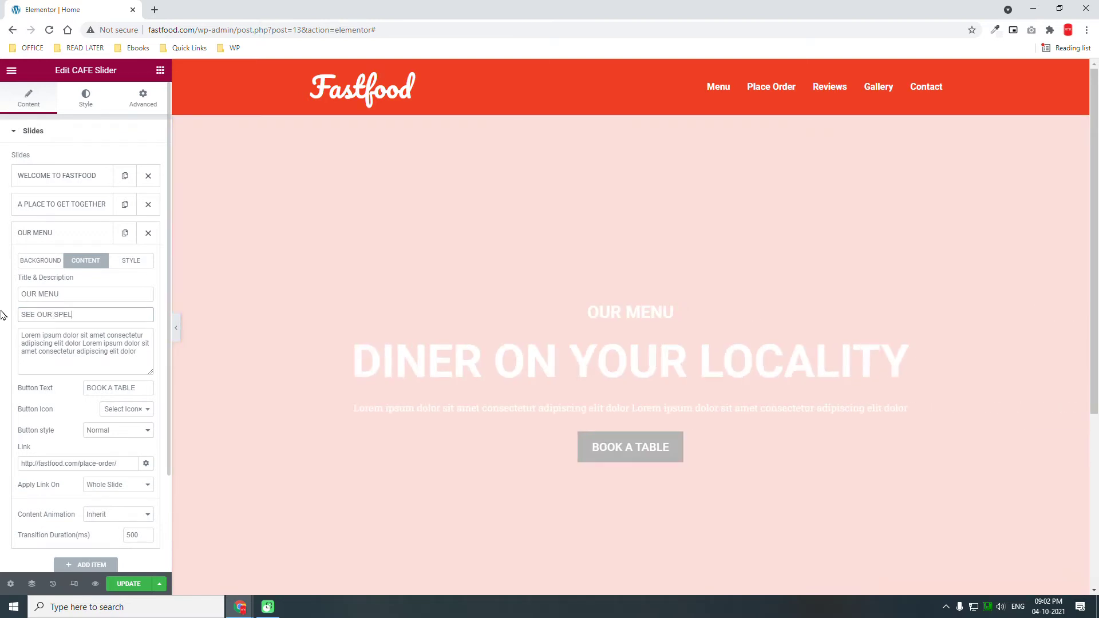
{"action": "type", "text": "ALT"}
{"action": "type", "text": "IES"}
Set the third slide's button text to SEE NOW and link it to the Menu page
{"action": "left_click", "coordinate": [143, 387]}
{"action": "left_click_drag", "start_coordinate": [143, 387], "coordinate": [2, 366]}
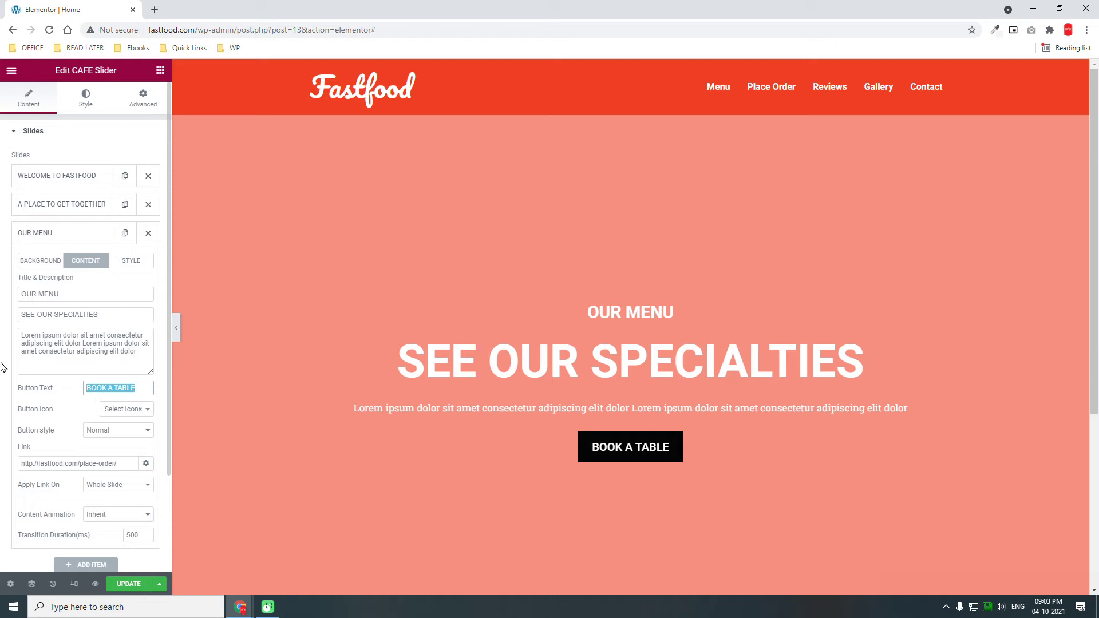
{"action": "type", "text": "S"}
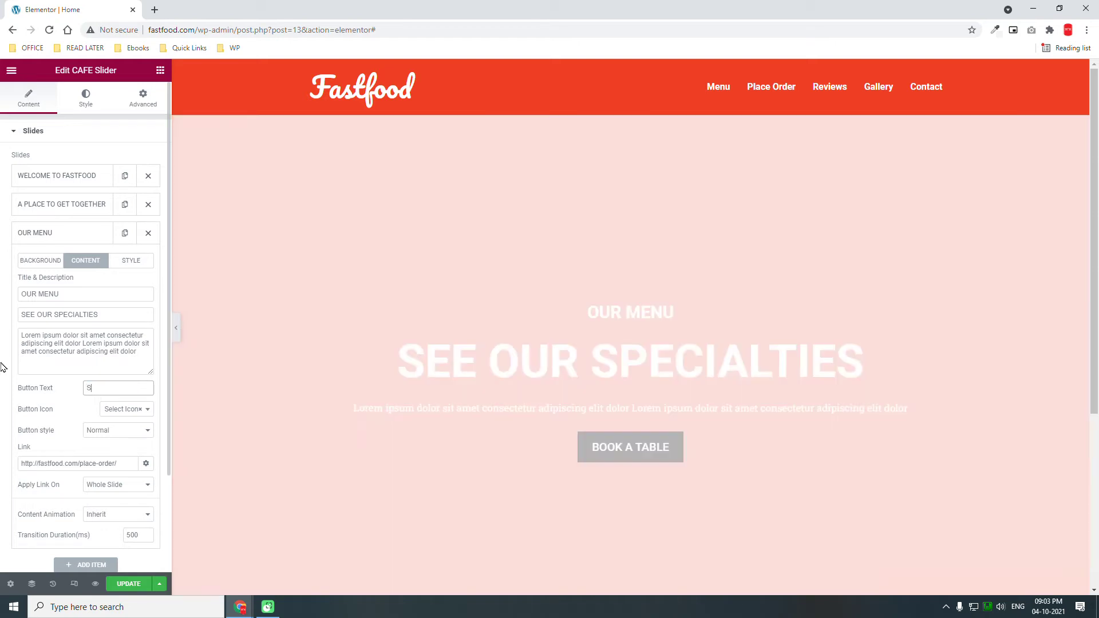
{"action": "type", "text": "EE NOW"}
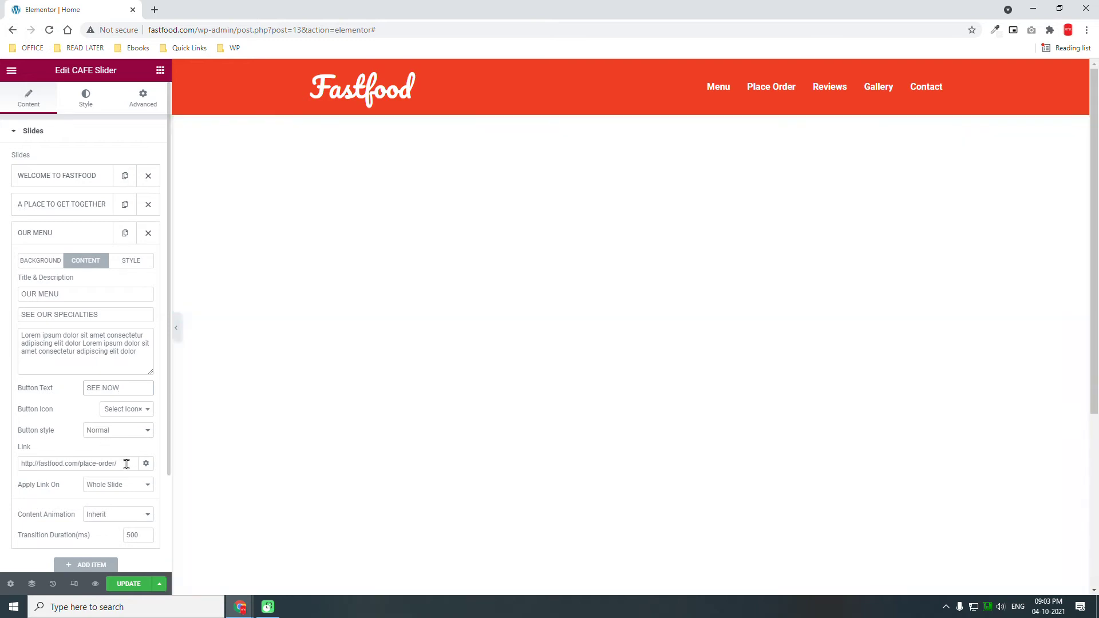
{"action": "left_click", "coordinate": [126, 456]}
{"action": "left_click_drag", "start_coordinate": [66, 457], "coordinate": [3, 463]}
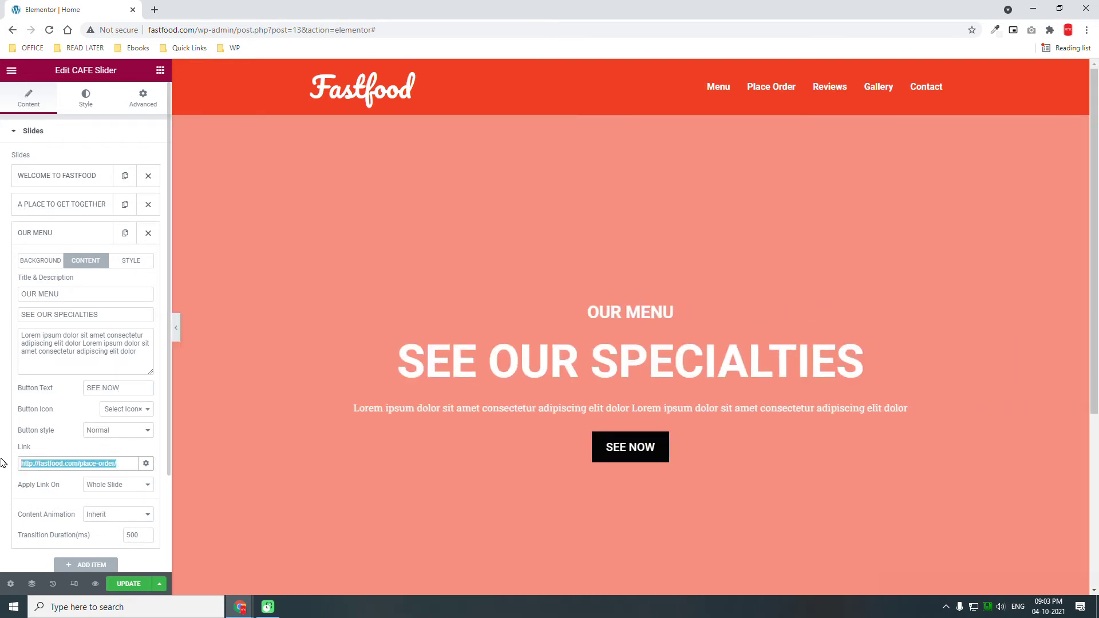
{"action": "type", "text": "MENU"}
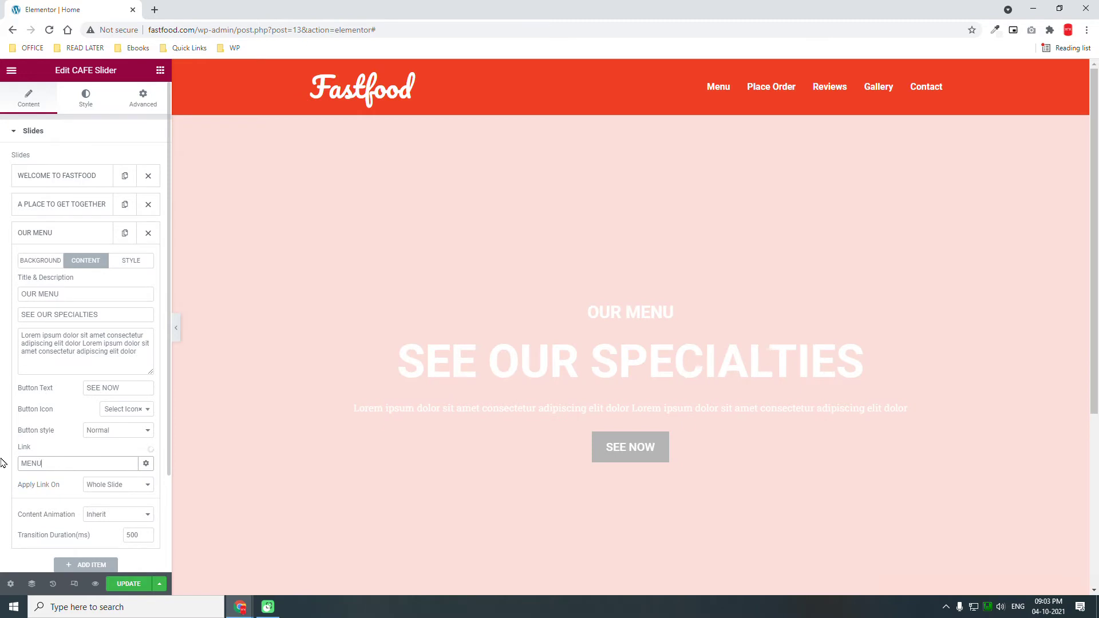
{"action": "left_click", "coordinate": [57, 487]}
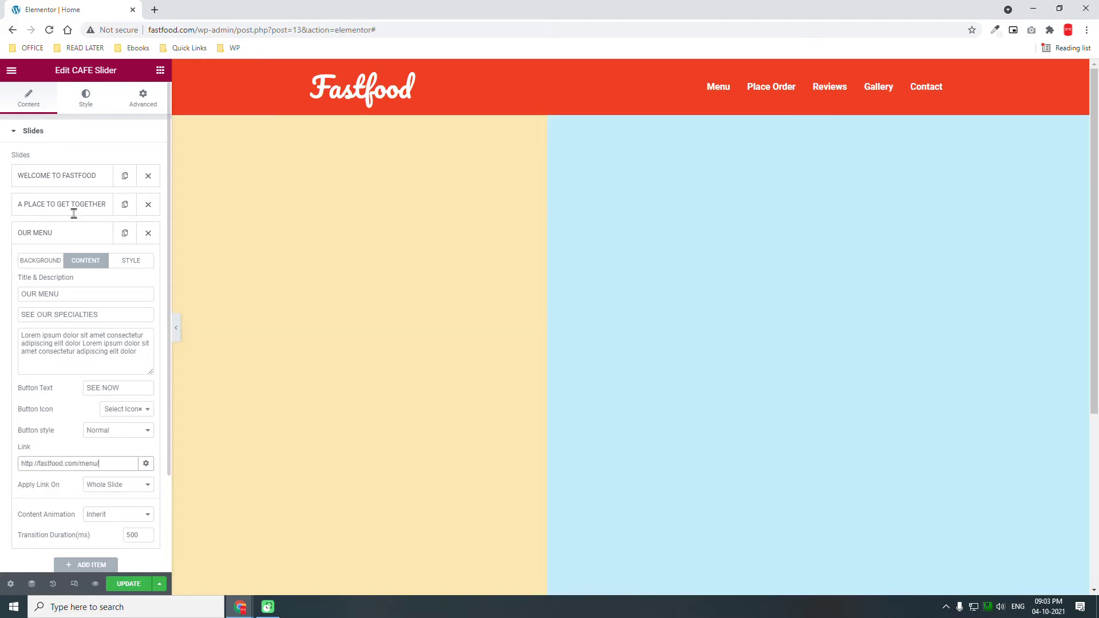
{"action": "left_click", "coordinate": [74, 212]}
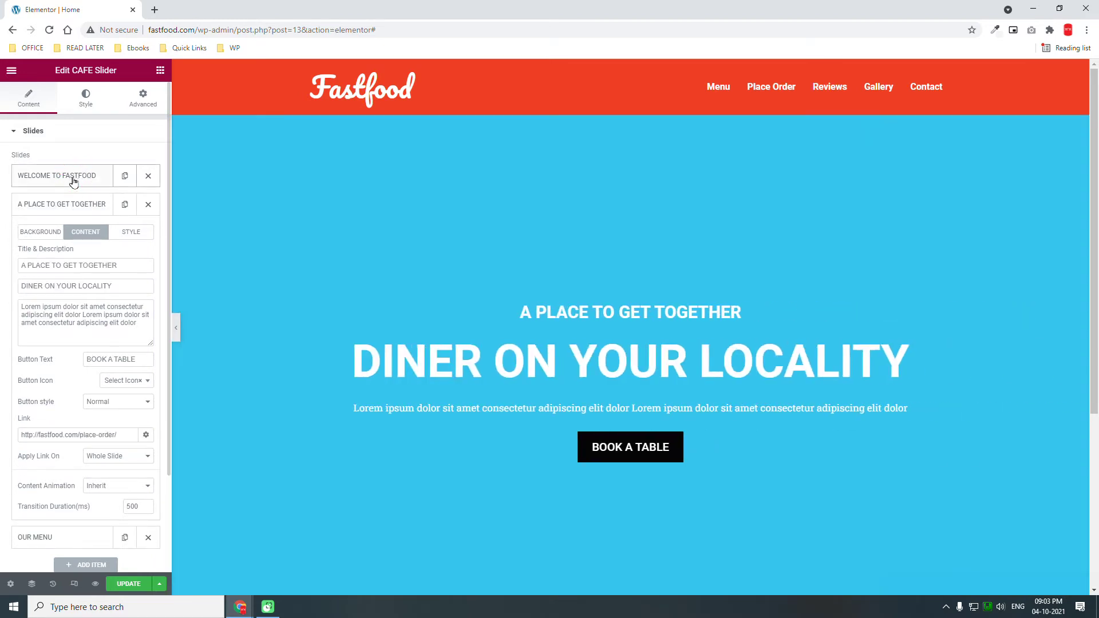
{"action": "left_click", "coordinate": [74, 179]}
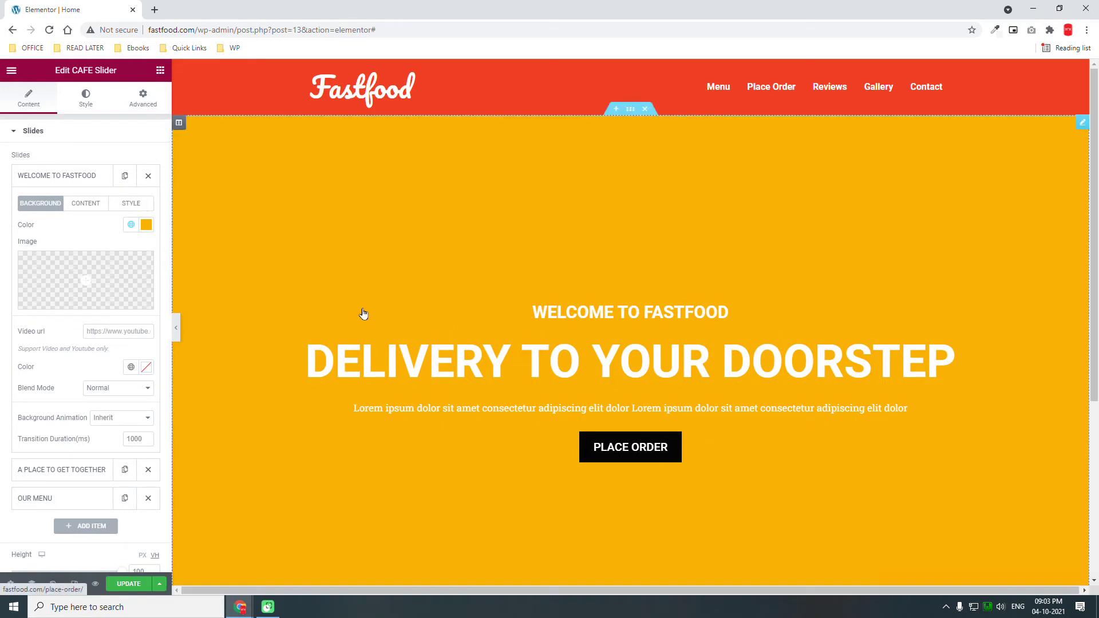
{"action": "left_click", "coordinate": [70, 472]}
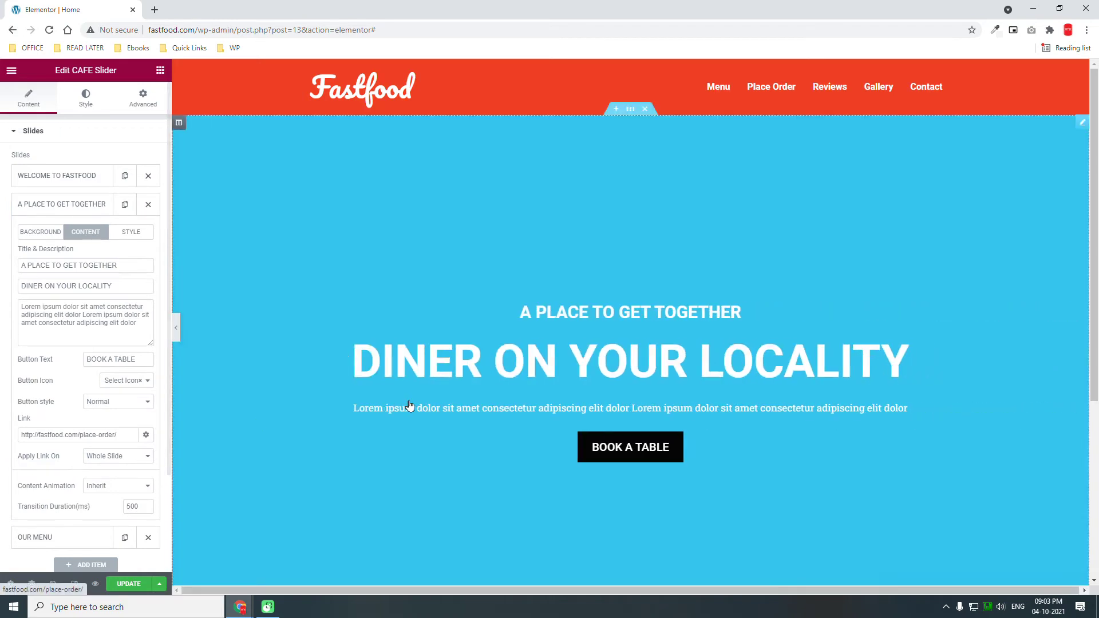
{"action": "left_click", "coordinate": [74, 538]}
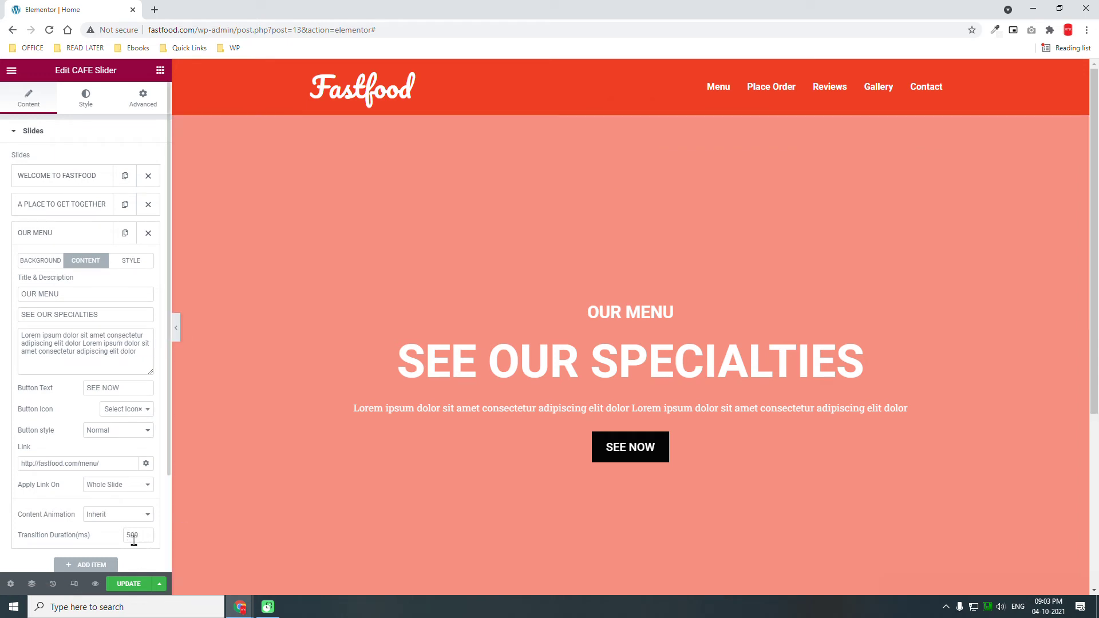
Switch the editor preview to Mobile responsive mode
{"action": "left_click", "coordinate": [74, 585]}
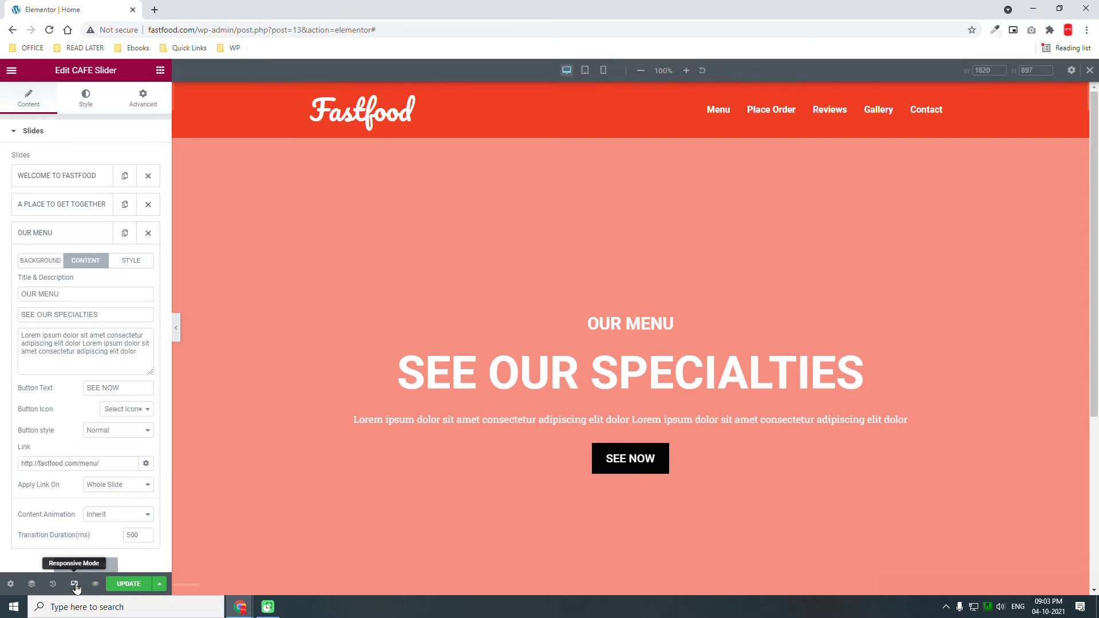
{"action": "left_click", "coordinate": [603, 71]}
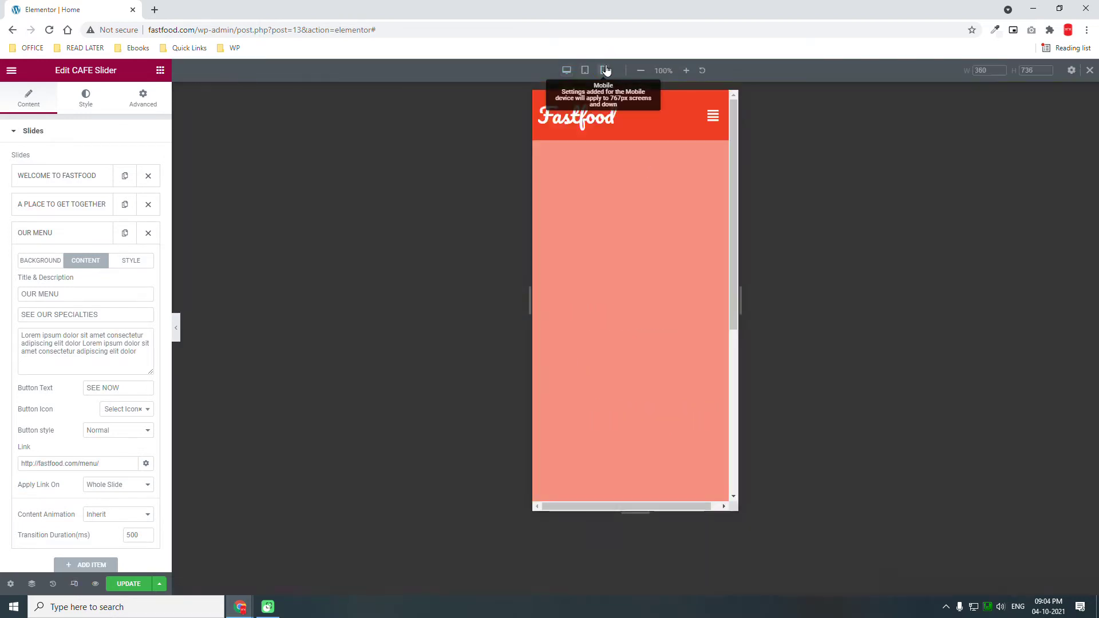
{"action": "mouse_move", "coordinate": [631, 301]}
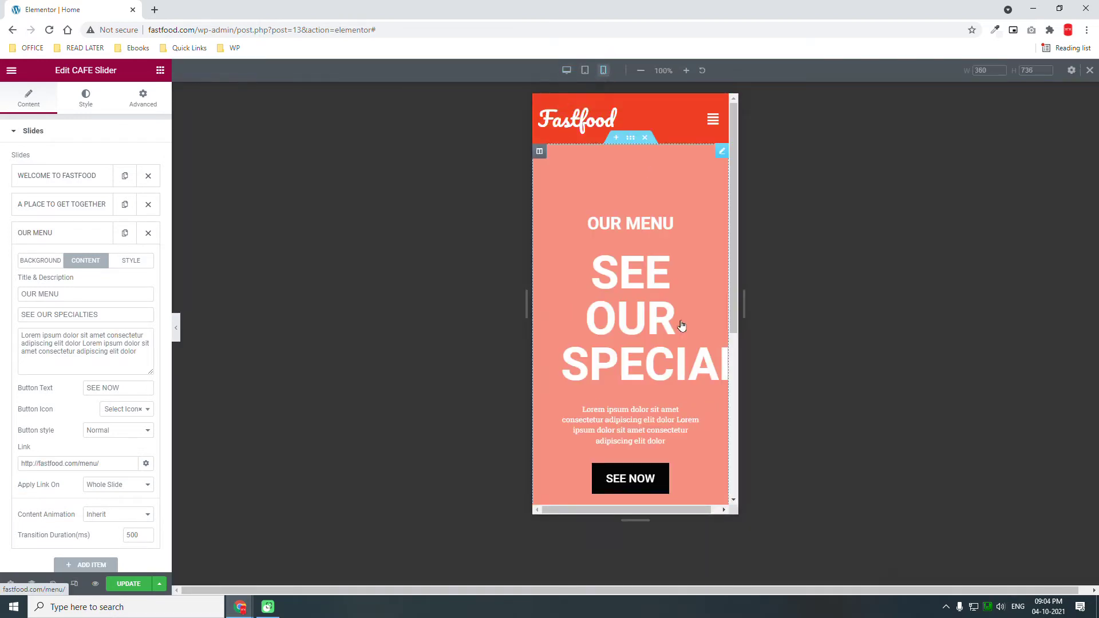
{"action": "scroll", "coordinate": [681, 325], "scroll_direction": "down", "scroll_amount": 2}
{"action": "scroll", "coordinate": [713, 318], "scroll_direction": "up", "scroll_amount": 2}
Set the mobile Text Line 2 font size to 40 px
{"action": "left_click", "coordinate": [86, 101]}
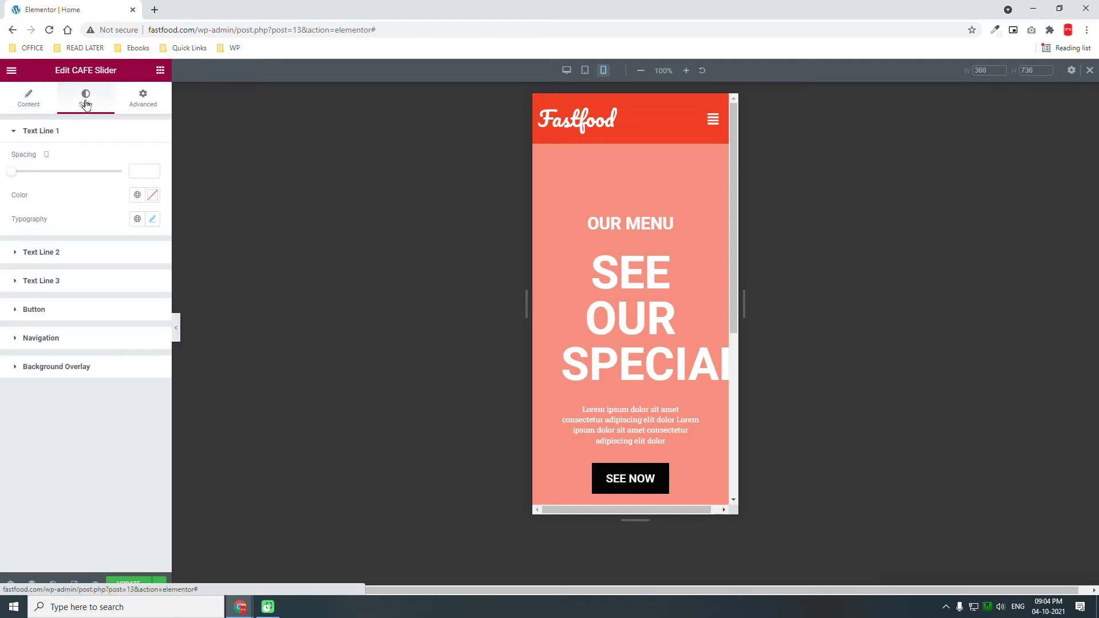
{"action": "left_click", "coordinate": [152, 221]}
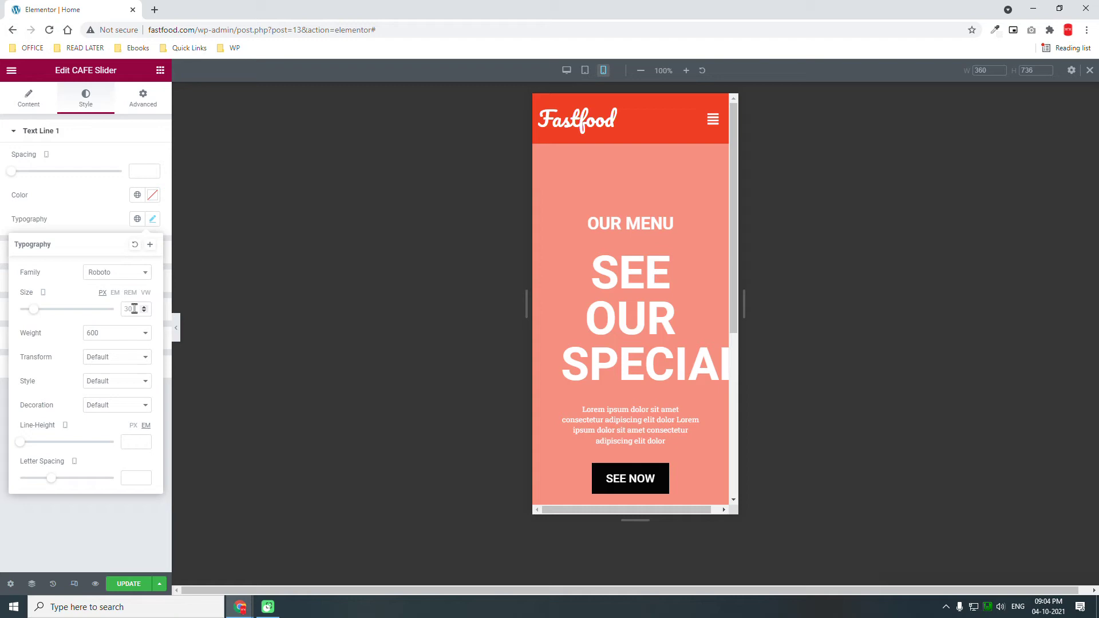
{"action": "left_click", "coordinate": [135, 309]}
{"action": "type", "text": "20"}
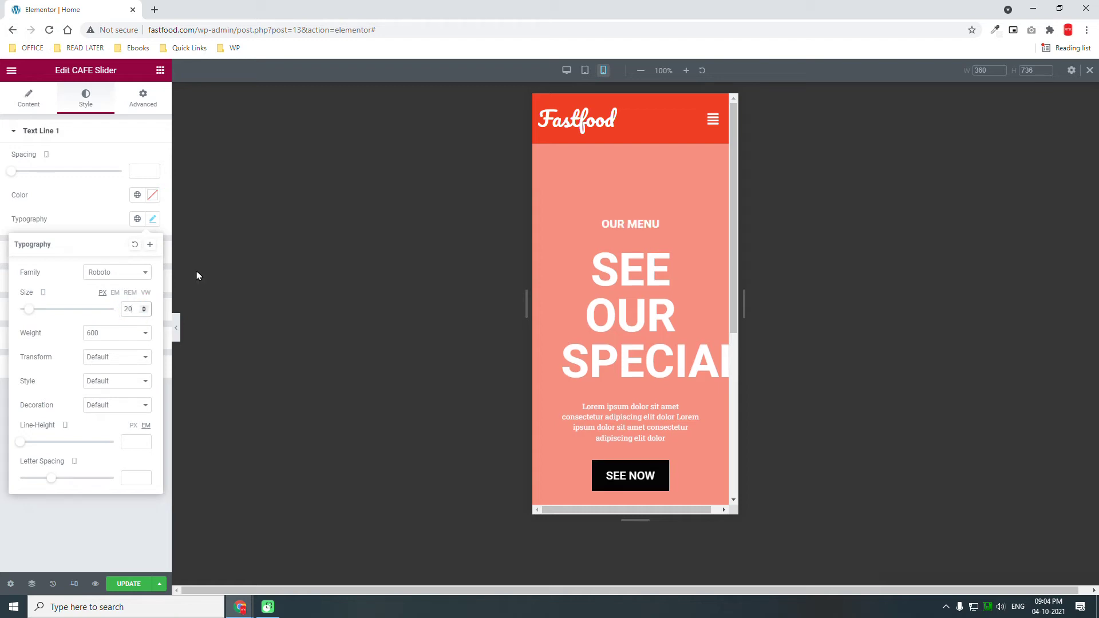
{"action": "left_click", "coordinate": [78, 219]}
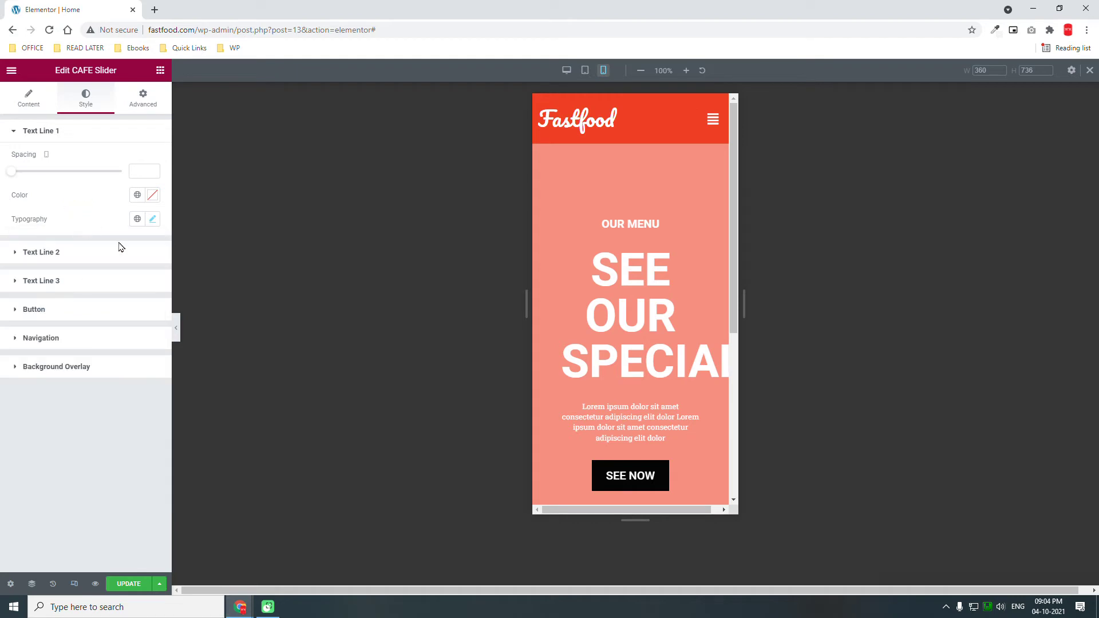
{"action": "left_click", "coordinate": [134, 251]}
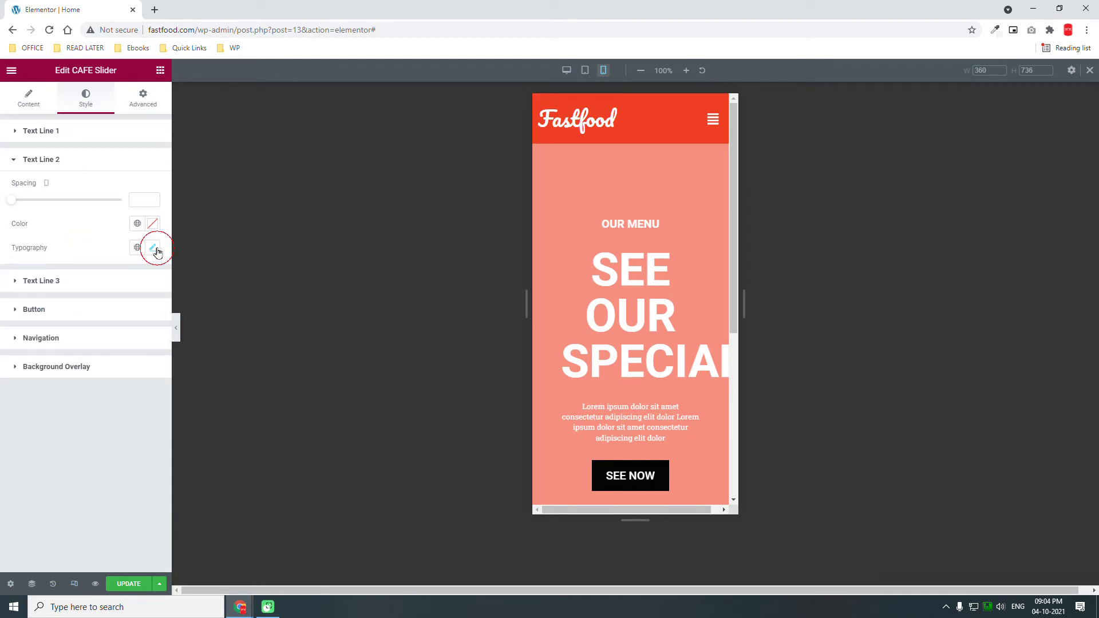
{"action": "left_click", "coordinate": [129, 337]}
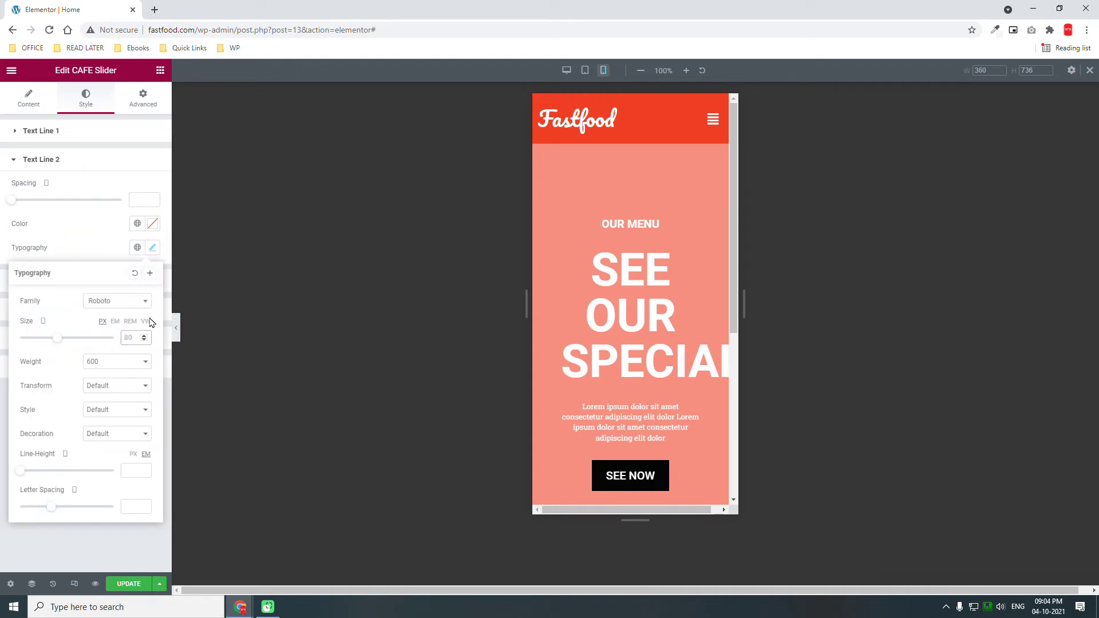
{"action": "type", "text": "60"}
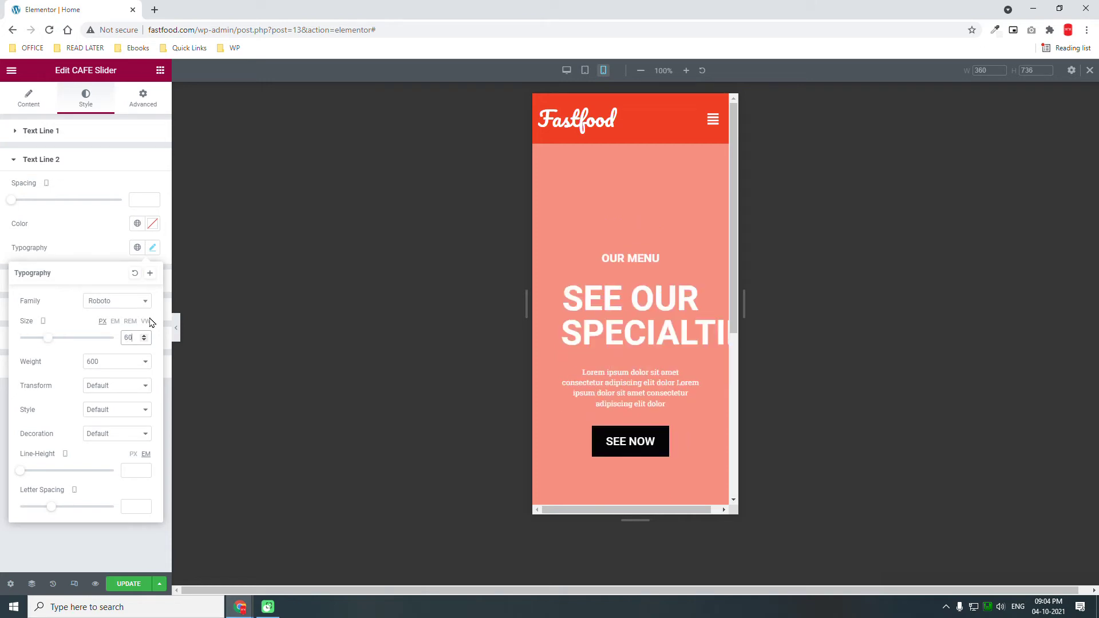
{"action": "double_click", "coordinate": [130, 337]}
{"action": "type", "text": "40"}
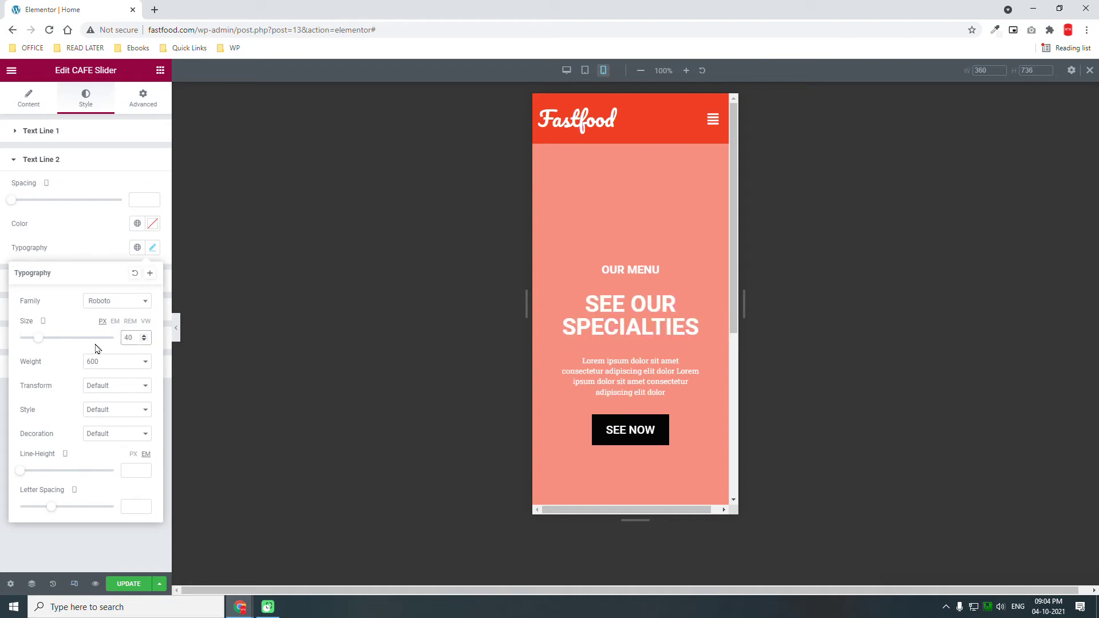
{"action": "left_click", "coordinate": [106, 242]}
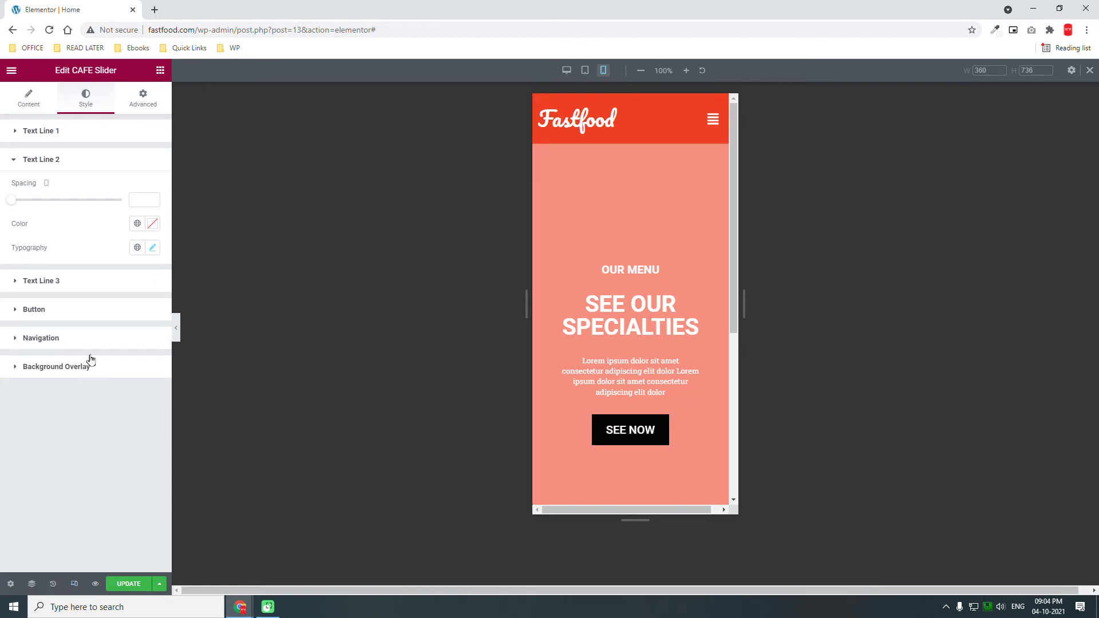
Set the mobile Text Line 2 line height to 1.1 em
{"action": "left_click", "coordinate": [153, 248]}
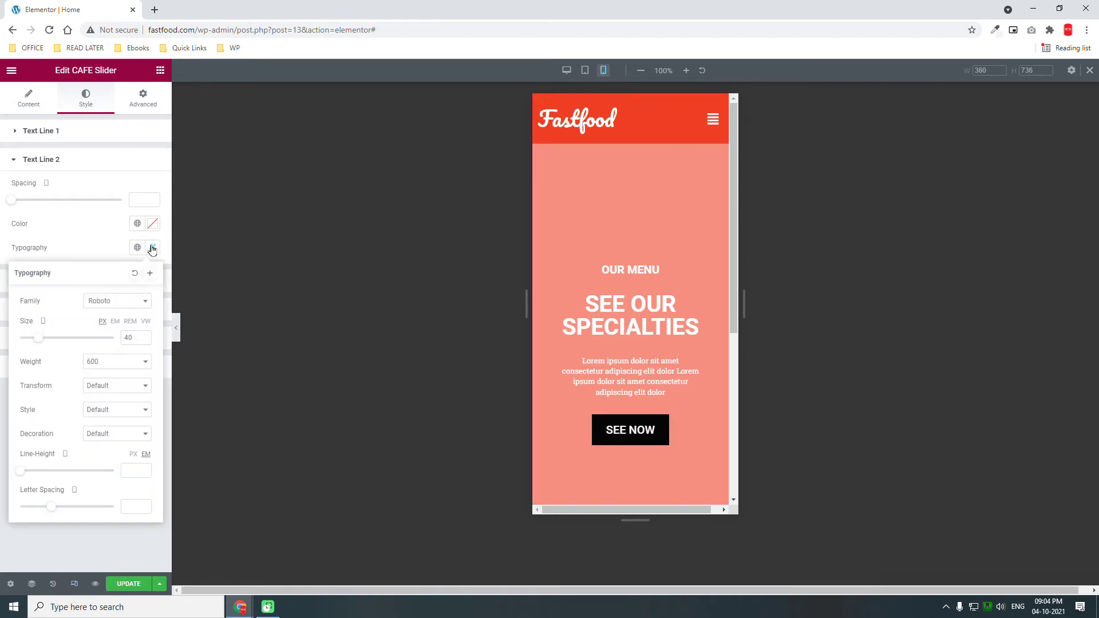
{"action": "left_click", "coordinate": [21, 473]}
{"action": "left_click_drag", "start_coordinate": [21, 473], "coordinate": [34, 475]}
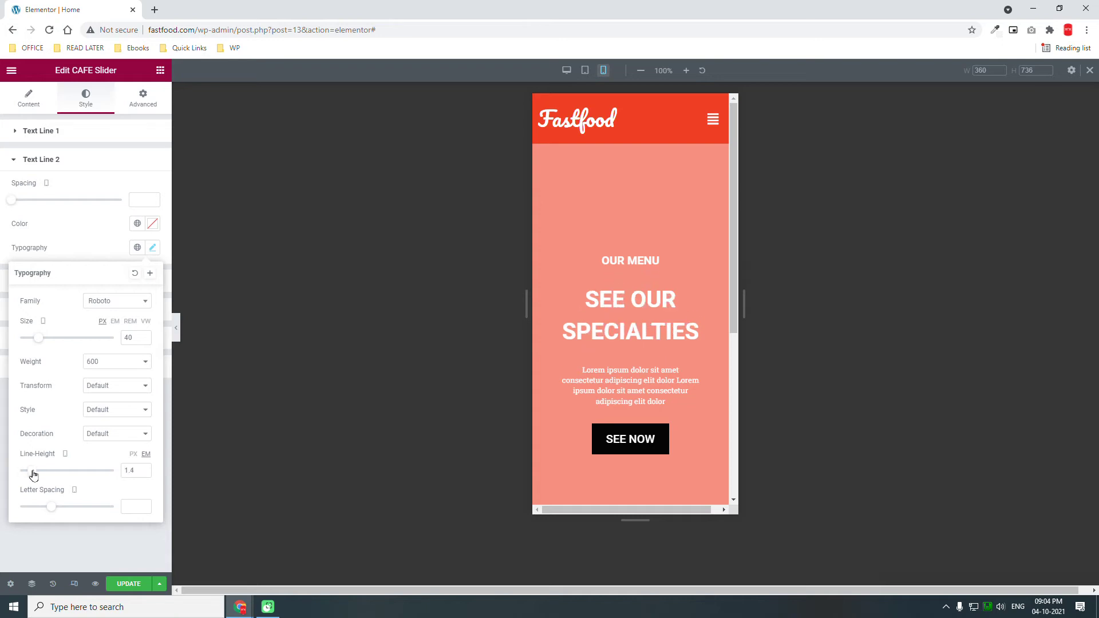
{"action": "left_click_drag", "start_coordinate": [33, 474], "coordinate": [32, 478]}
{"action": "left_click", "coordinate": [145, 473]}
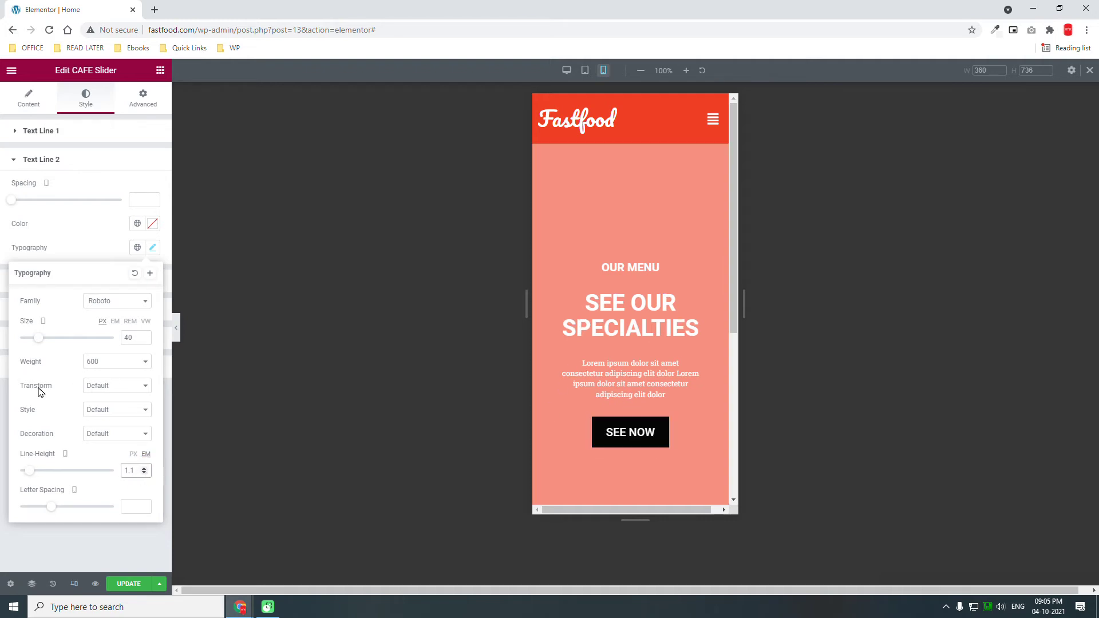
{"action": "left_click", "coordinate": [76, 229]}
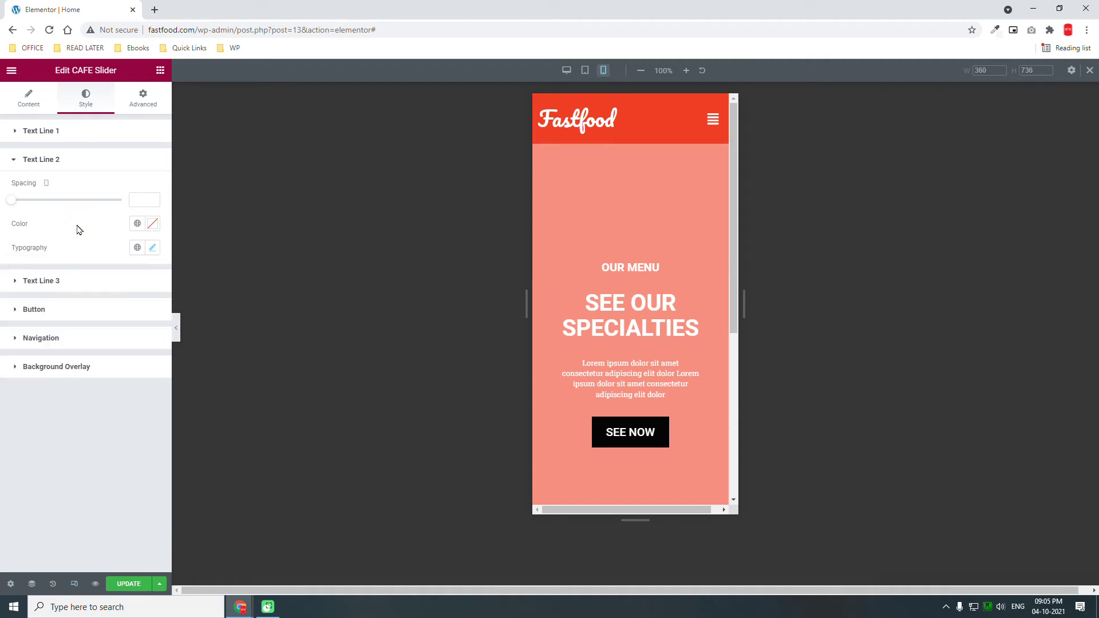
{"action": "left_click", "coordinate": [586, 72]}
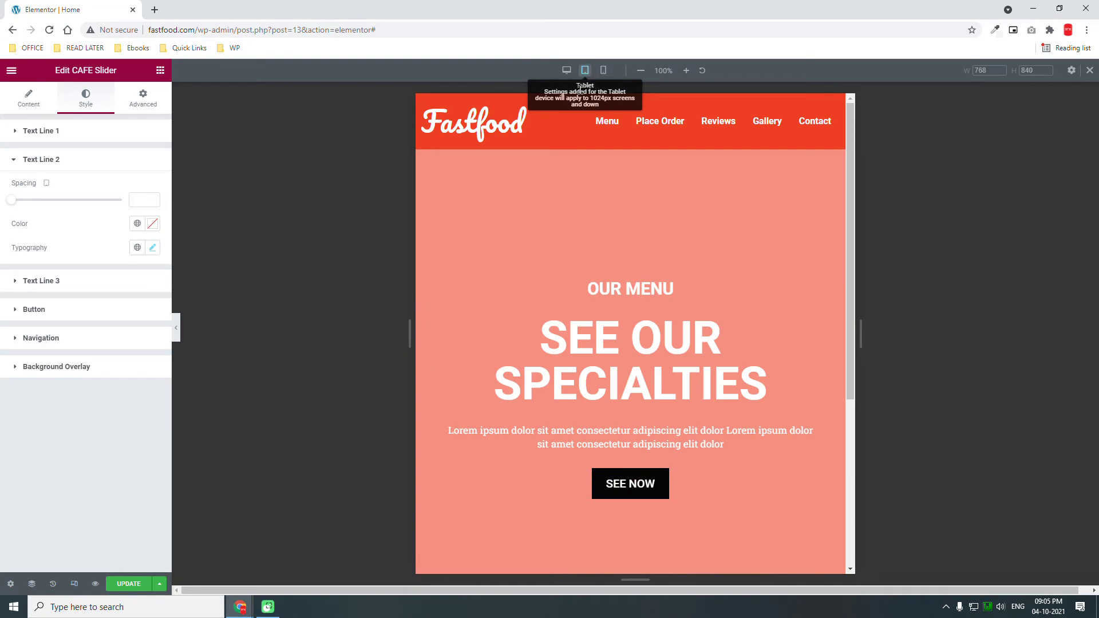
{"action": "scroll", "coordinate": [673, 321], "scroll_direction": "down", "scroll_amount": 1}
{"action": "scroll", "coordinate": [673, 322], "scroll_direction": "down", "scroll_amount": 1}
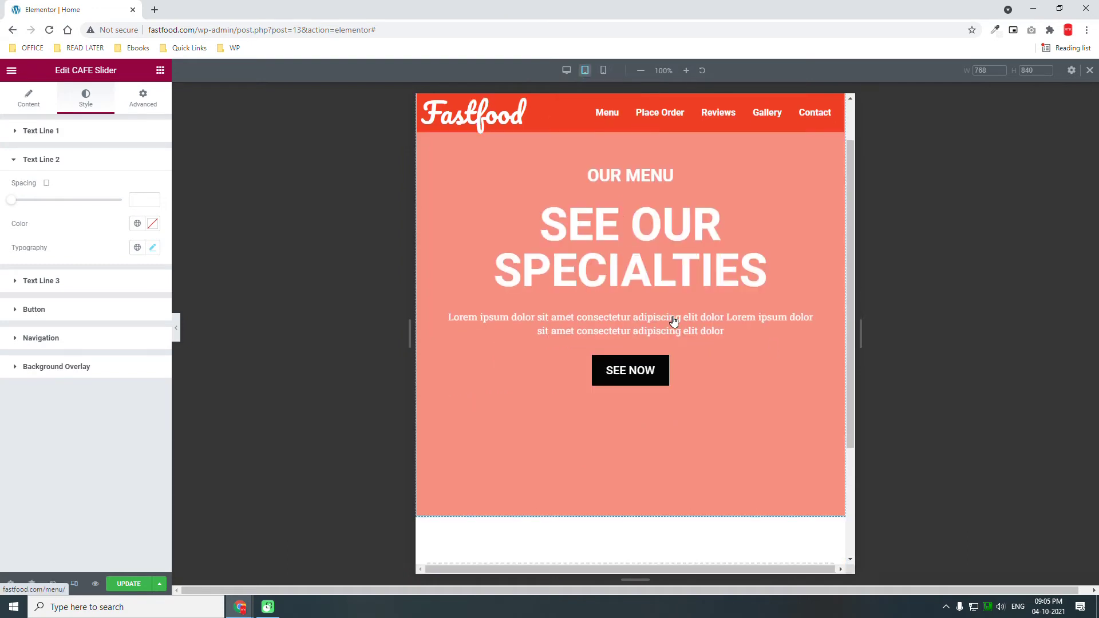
{"action": "scroll", "coordinate": [673, 321], "scroll_direction": "up", "scroll_amount": 2}
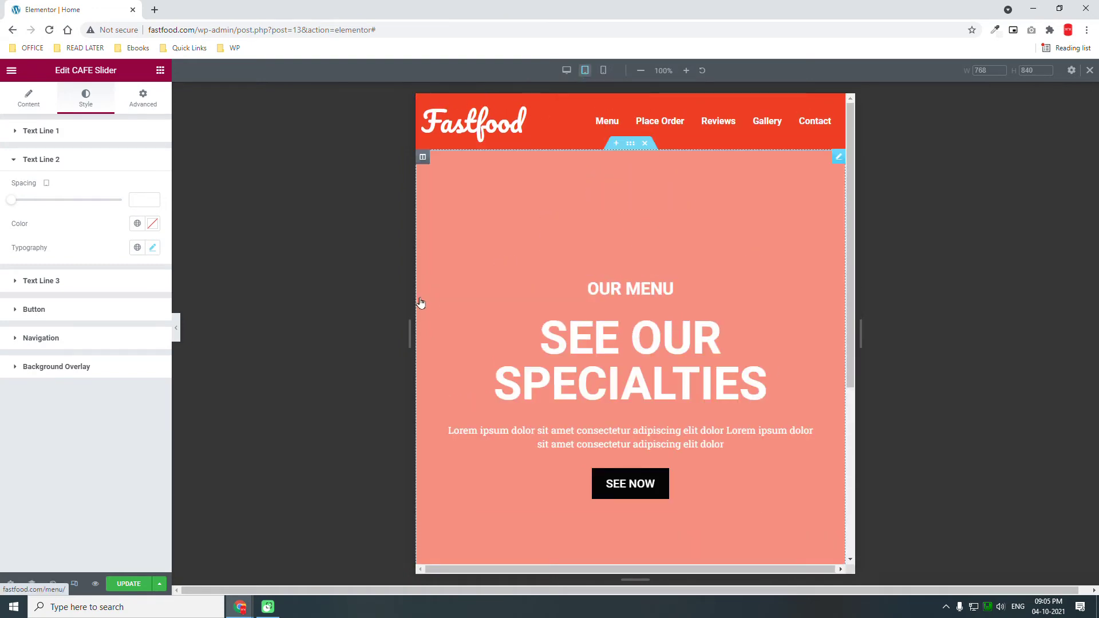
{"action": "scroll", "coordinate": [728, 282], "scroll_direction": "down", "scroll_amount": 1}
{"action": "scroll", "coordinate": [727, 282], "scroll_direction": "up", "scroll_amount": 1}
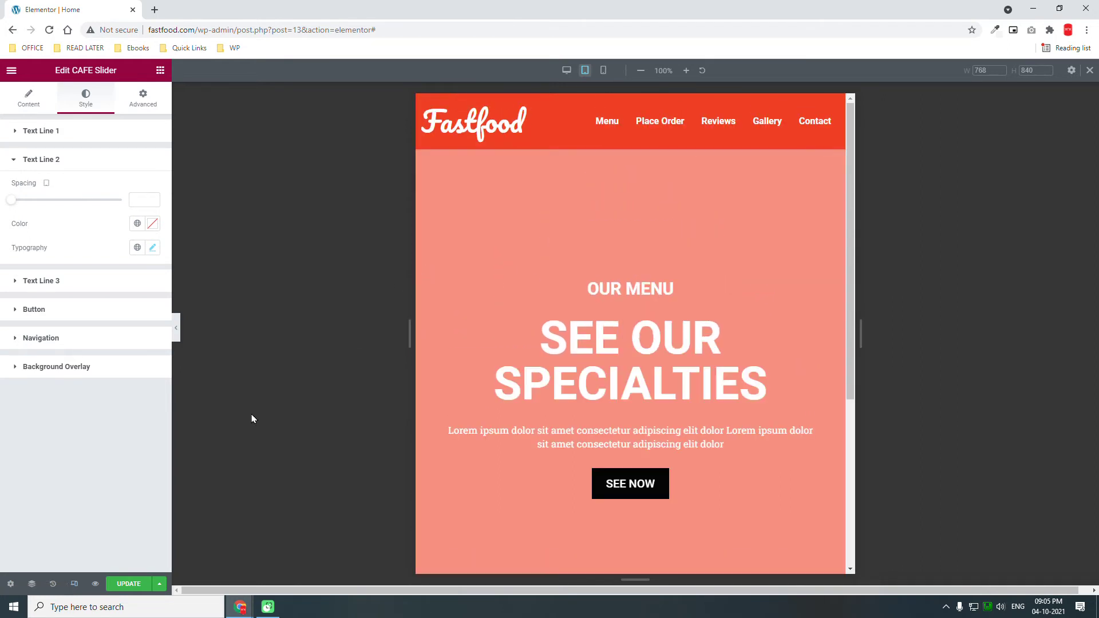
{"action": "left_click", "coordinate": [603, 71]}
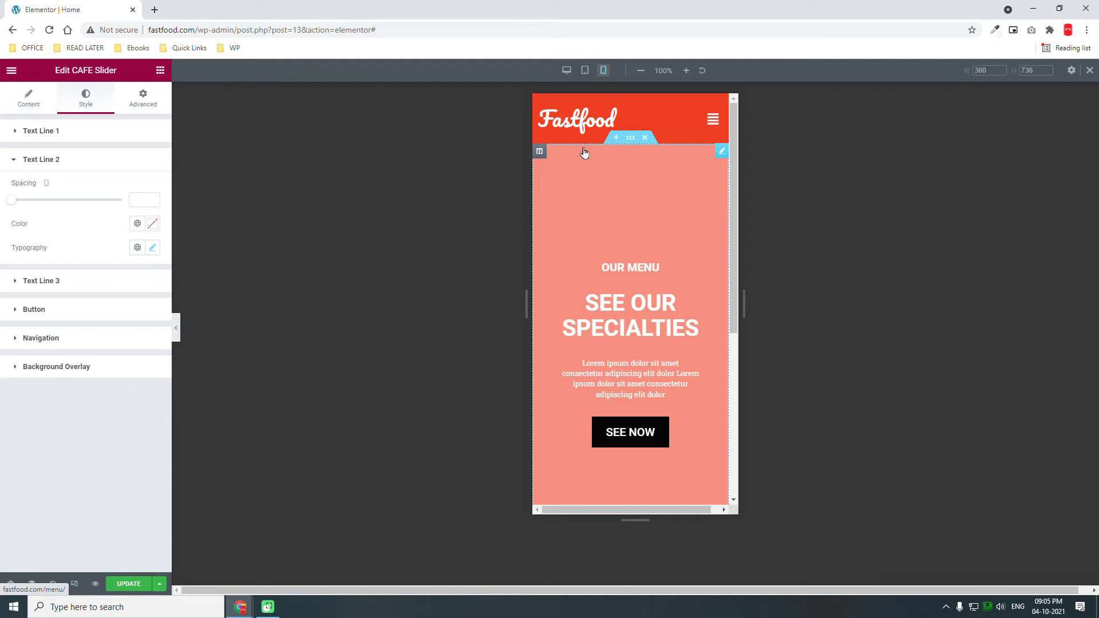
{"action": "scroll", "coordinate": [701, 337], "scroll_direction": "down", "scroll_amount": 2}
{"action": "scroll", "coordinate": [701, 338], "scroll_direction": "down", "scroll_amount": 3}
{"action": "scroll", "coordinate": [701, 338], "scroll_direction": "up", "scroll_amount": 5}
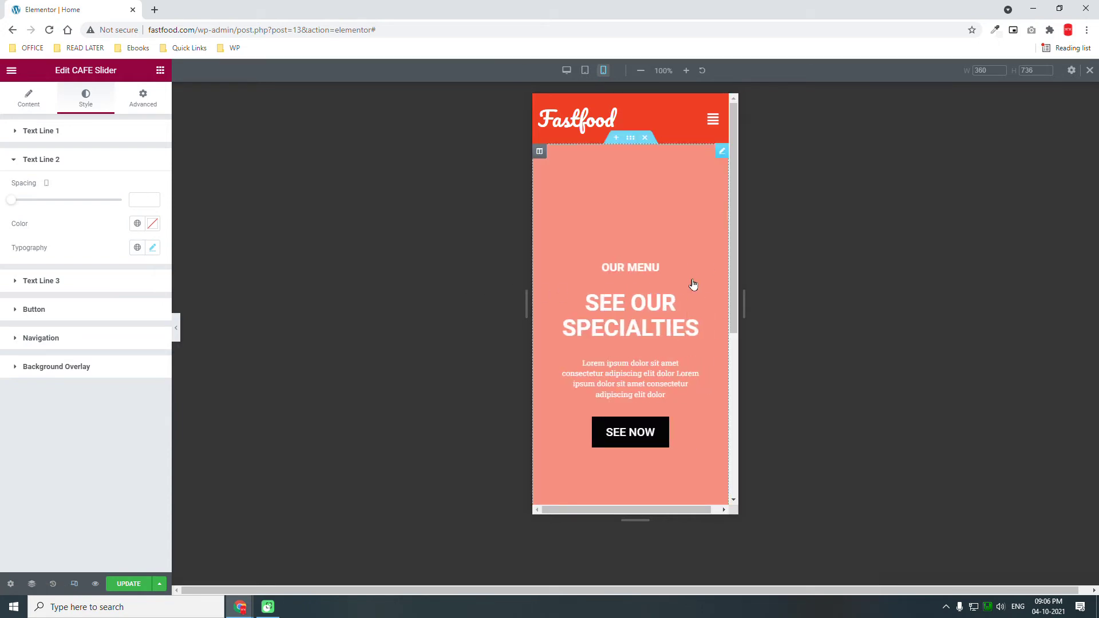
Save the page with UPDATE, then hide and restore the editor panel
{"action": "left_click", "coordinate": [127, 587]}
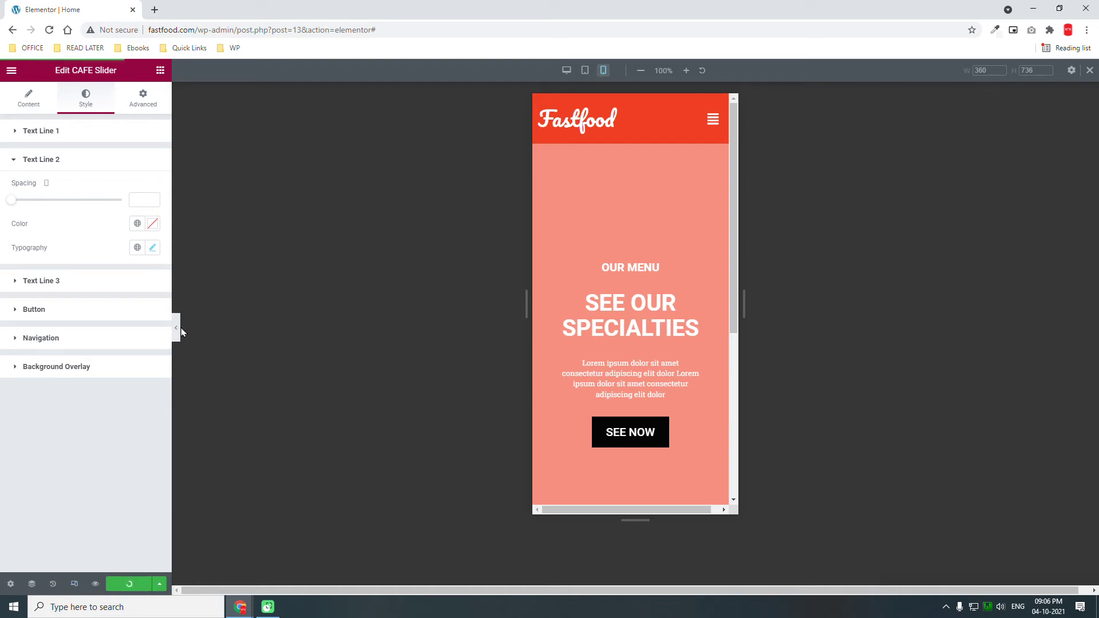
{"action": "left_click", "coordinate": [180, 331]}
{"action": "left_click", "coordinate": [5, 326]}
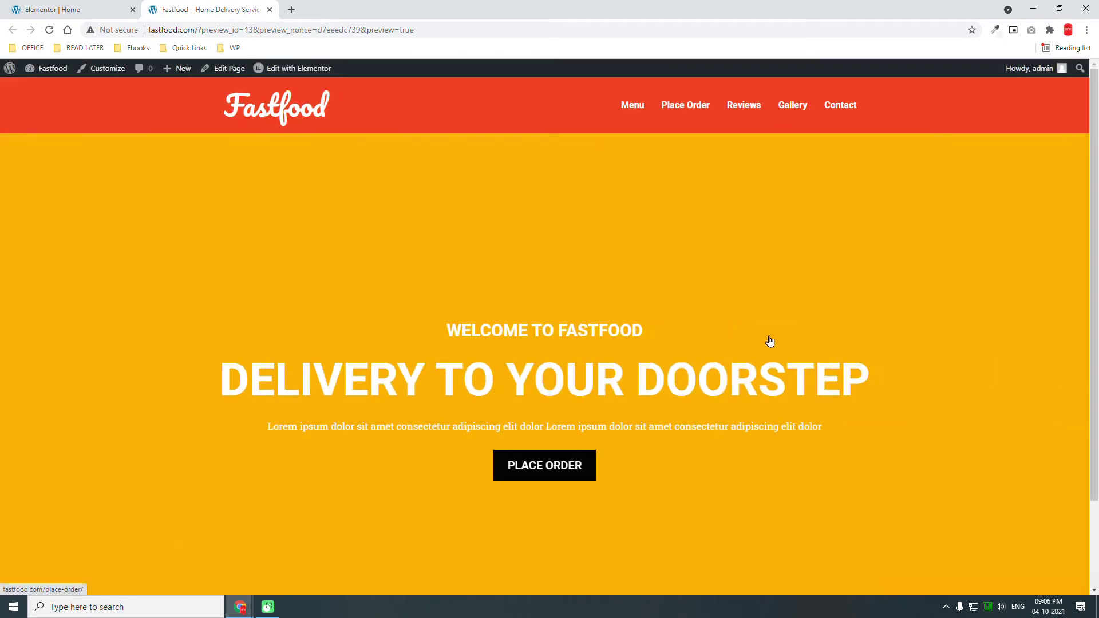
Check the home page preview in Galaxy S5 device emulation, then close DevTools
{"action": "right_click", "coordinate": [778, 272]}
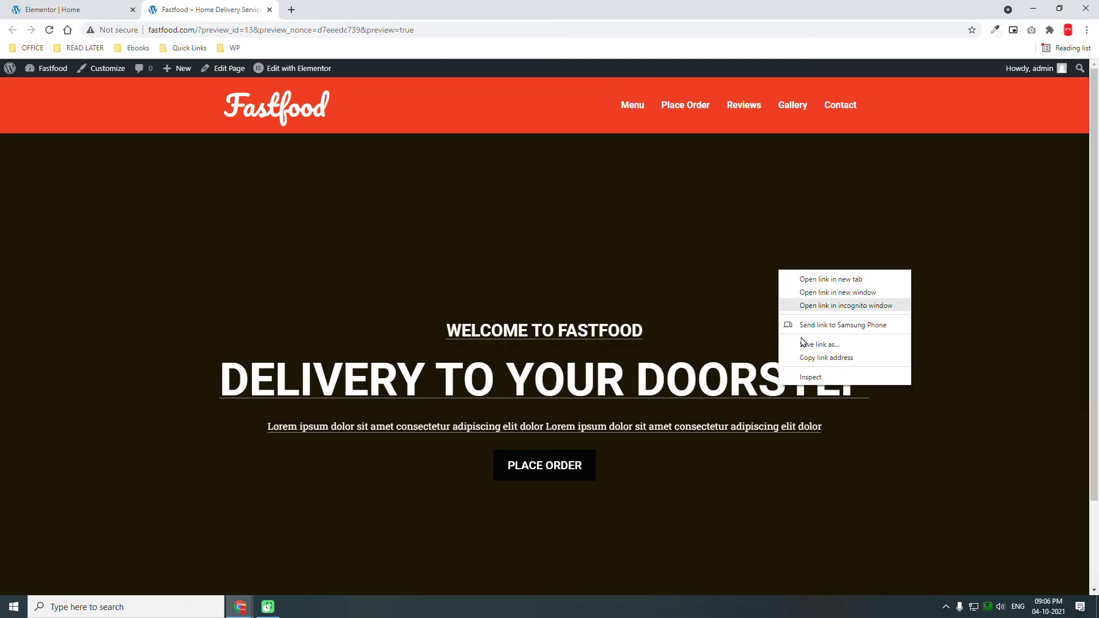
{"action": "left_click", "coordinate": [809, 379]}
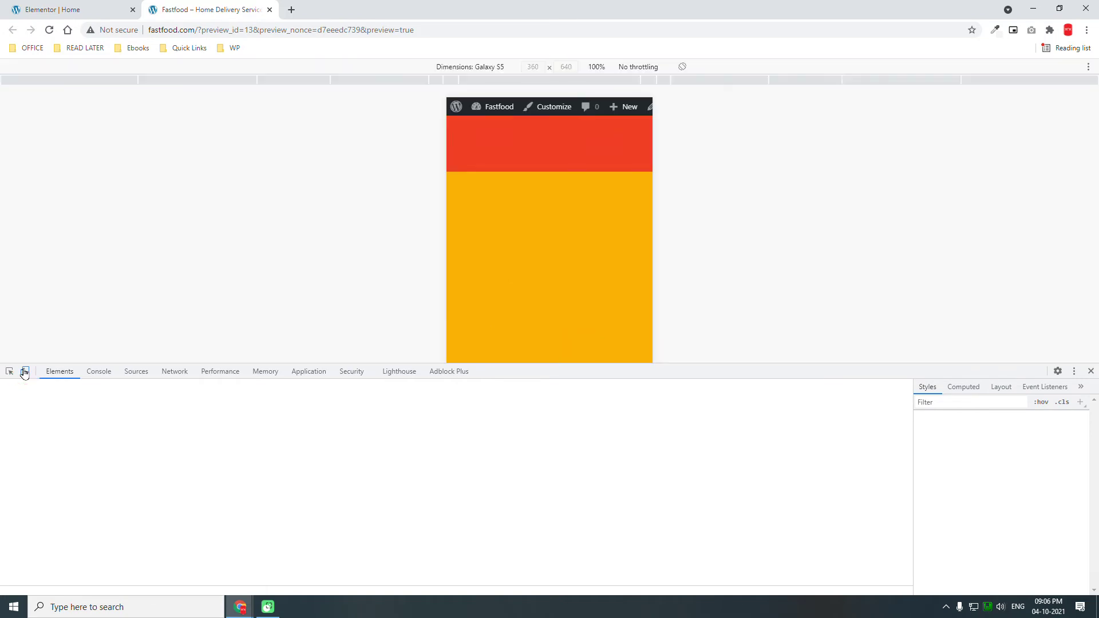
{"action": "left_click", "coordinate": [24, 372]}
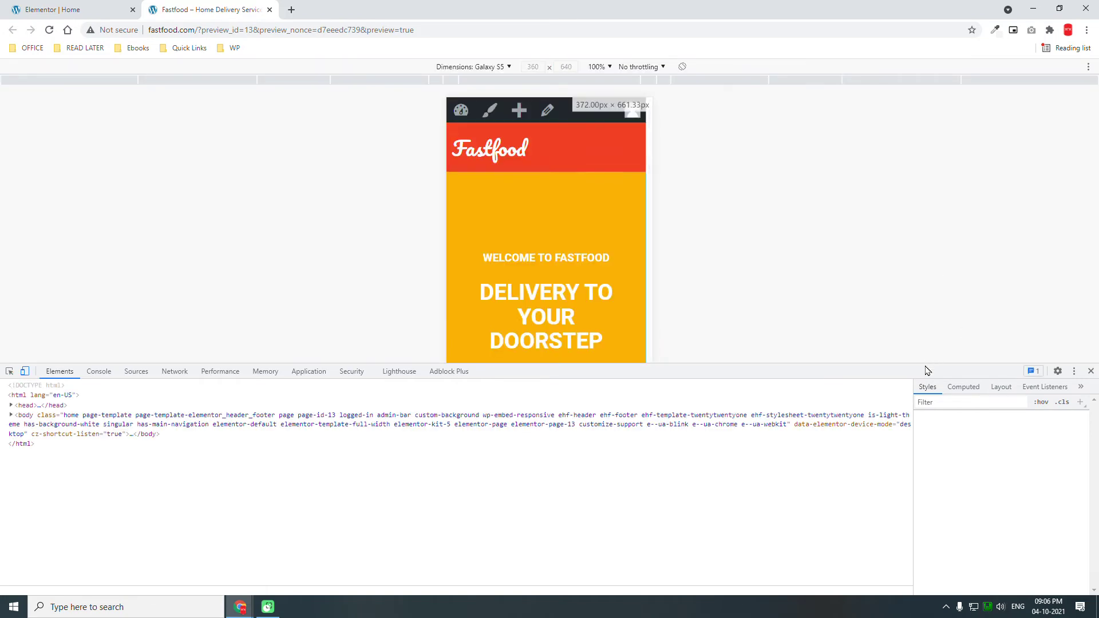
{"action": "left_click_drag", "start_coordinate": [928, 365], "coordinate": [899, 512]}
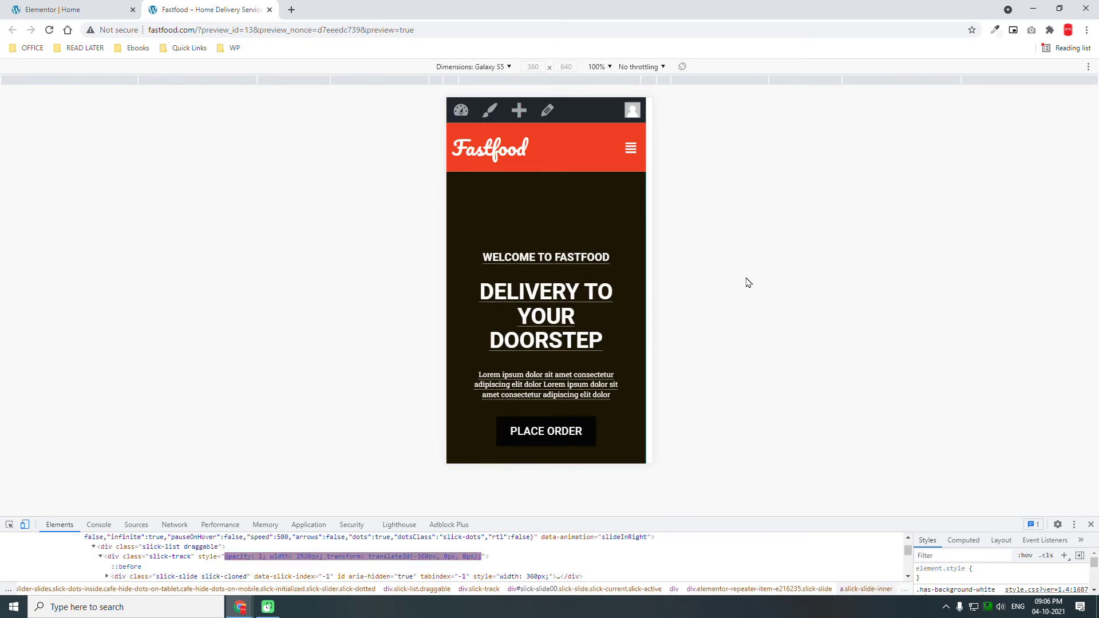
{"action": "key", "text": "F9"}
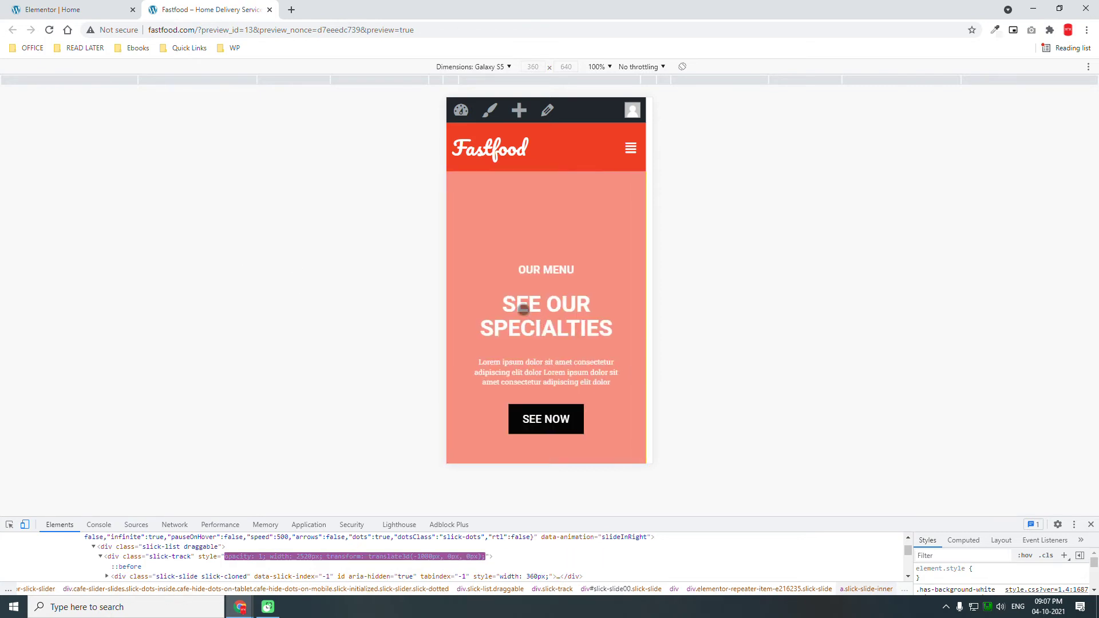
{"action": "scroll", "coordinate": [582, 342], "scroll_direction": "down", "scroll_amount": 2}
{"action": "scroll", "coordinate": [581, 343], "scroll_direction": "up", "scroll_amount": 3}
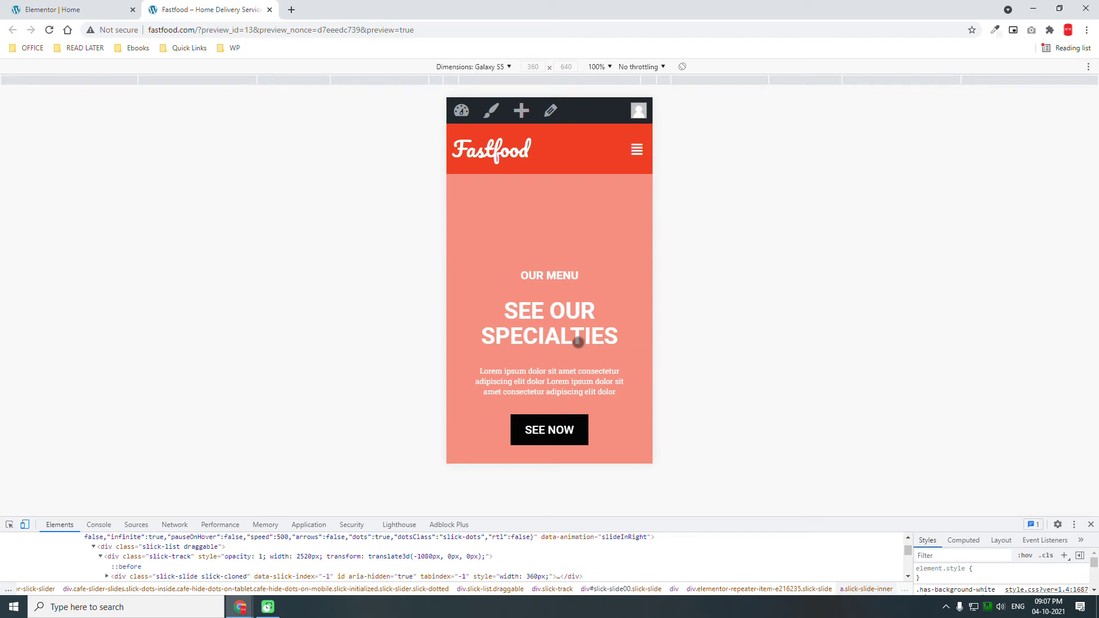
{"action": "left_click", "coordinate": [1090, 525]}
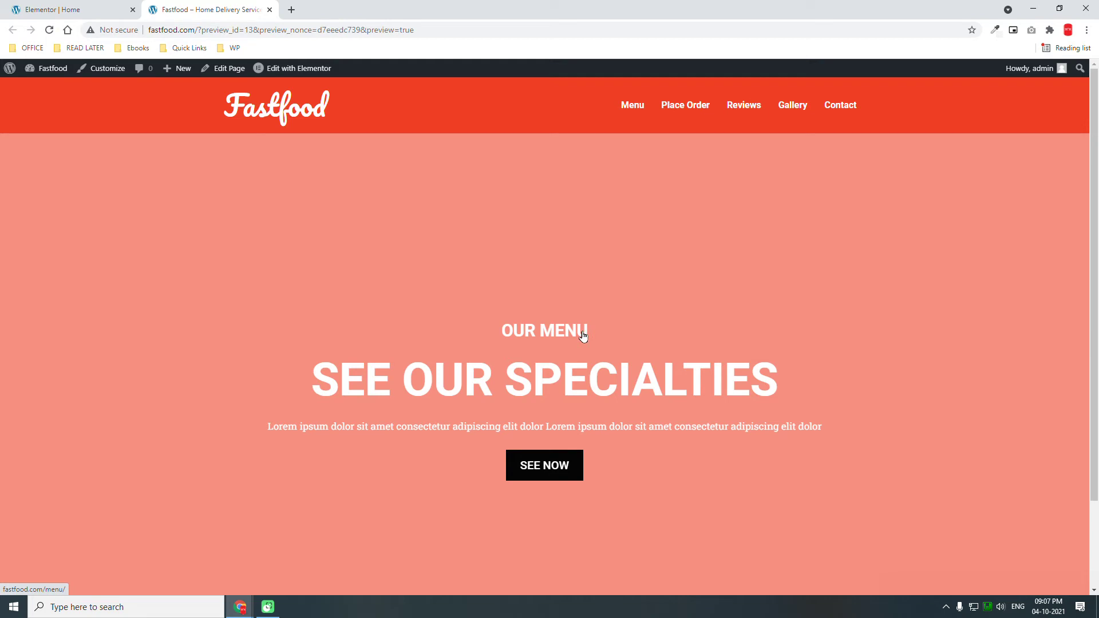
Open the Menu page from the site nav and switch it to Elementor editing
{"action": "left_click", "coordinate": [632, 107]}
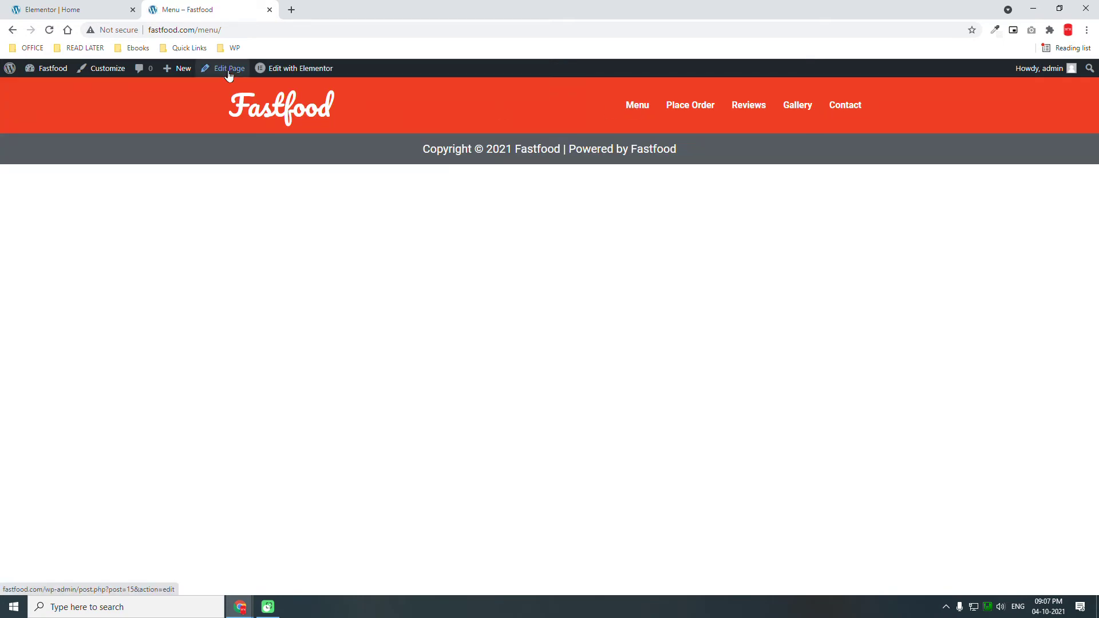
{"action": "left_click", "coordinate": [225, 76]}
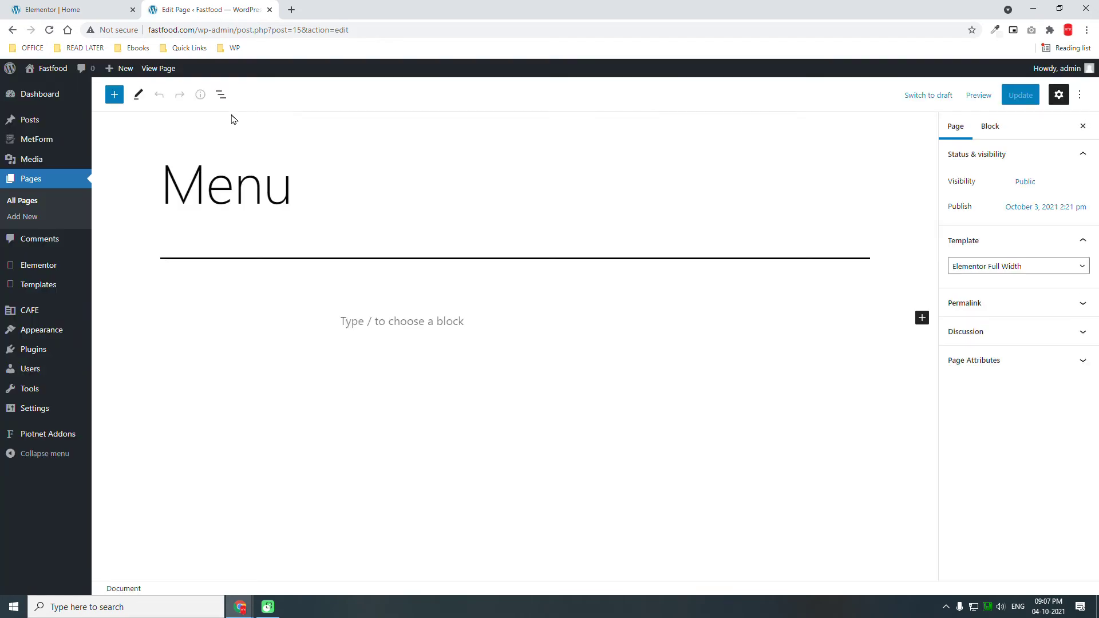
{"action": "left_click", "coordinate": [276, 96]}
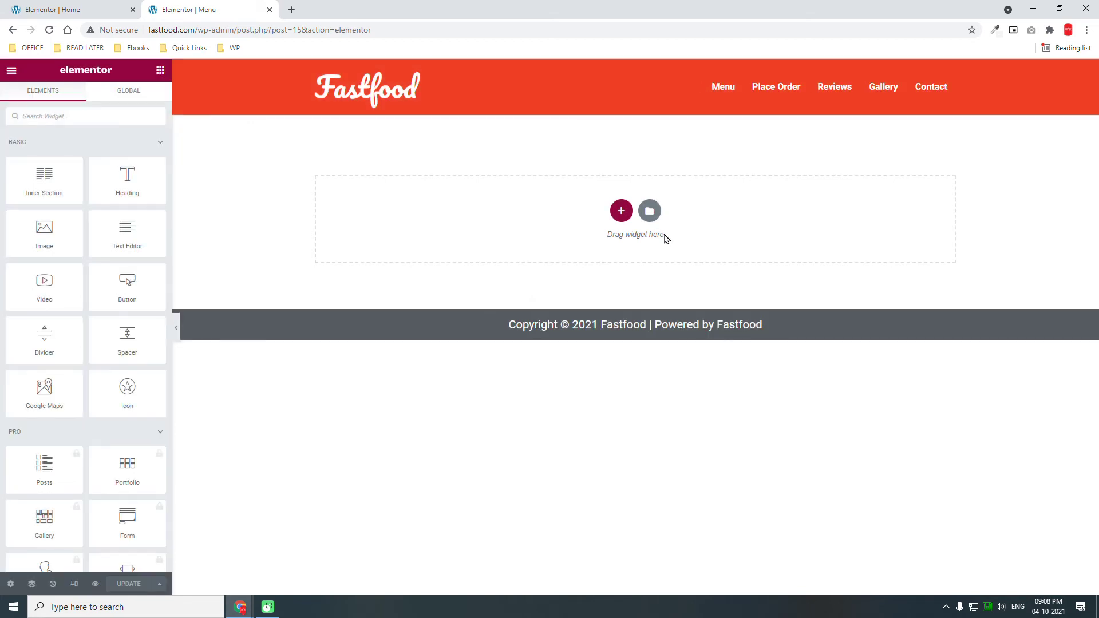
Add a new single-column section to the Menu page
{"action": "left_click", "coordinate": [621, 211]}
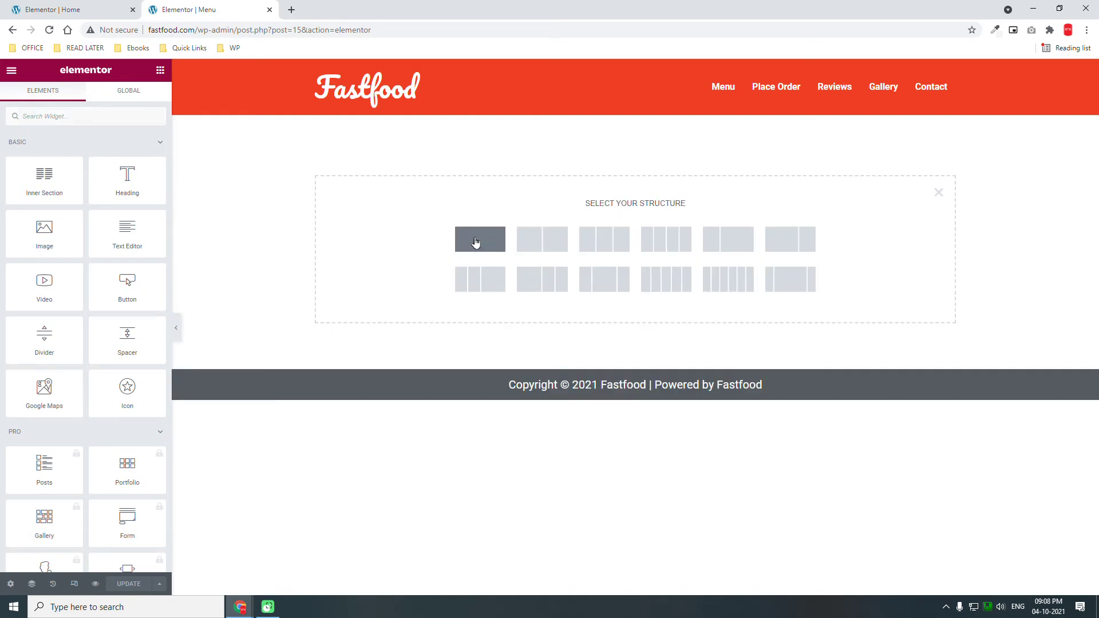
{"action": "left_click", "coordinate": [476, 242]}
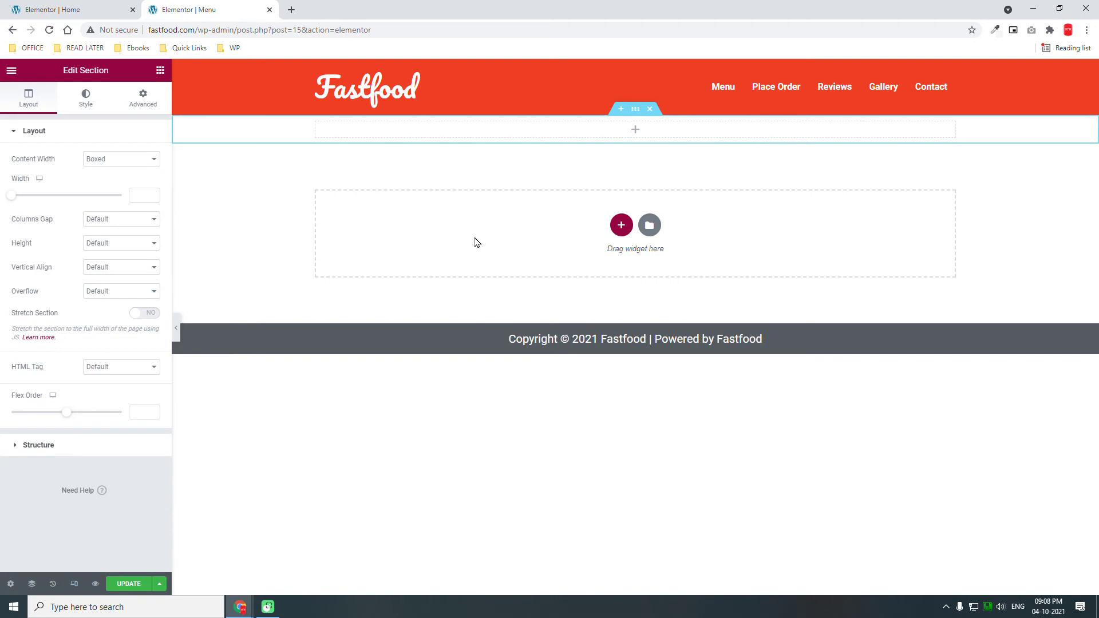
{"action": "left_click", "coordinate": [133, 112]}
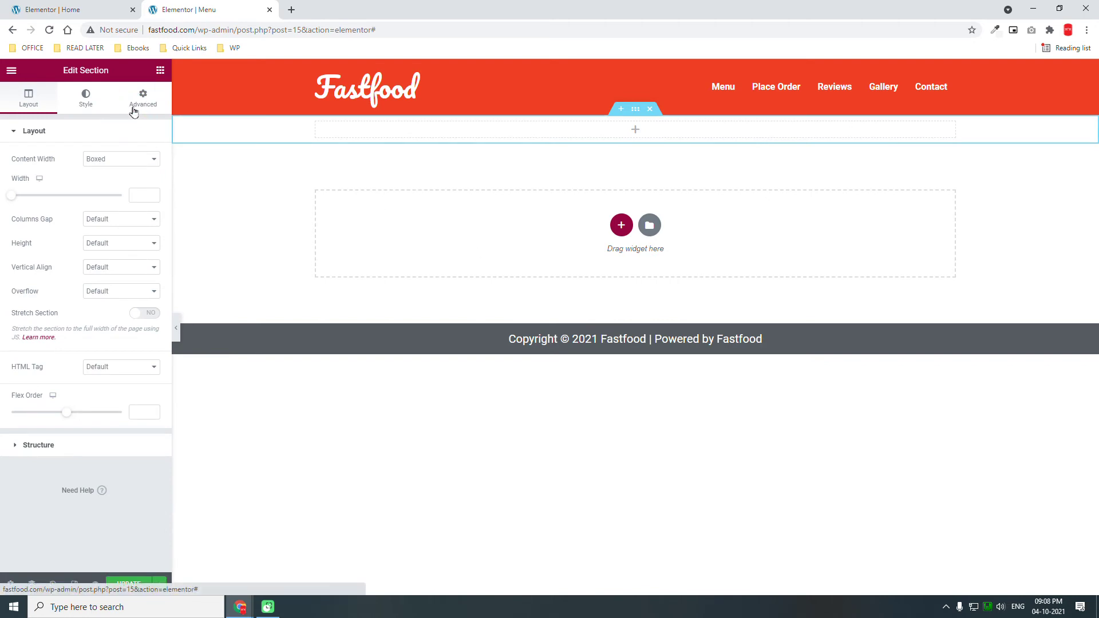
Give the section 100 px top and bottom padding, then bring back the widget list
{"action": "left_click", "coordinate": [89, 108]}
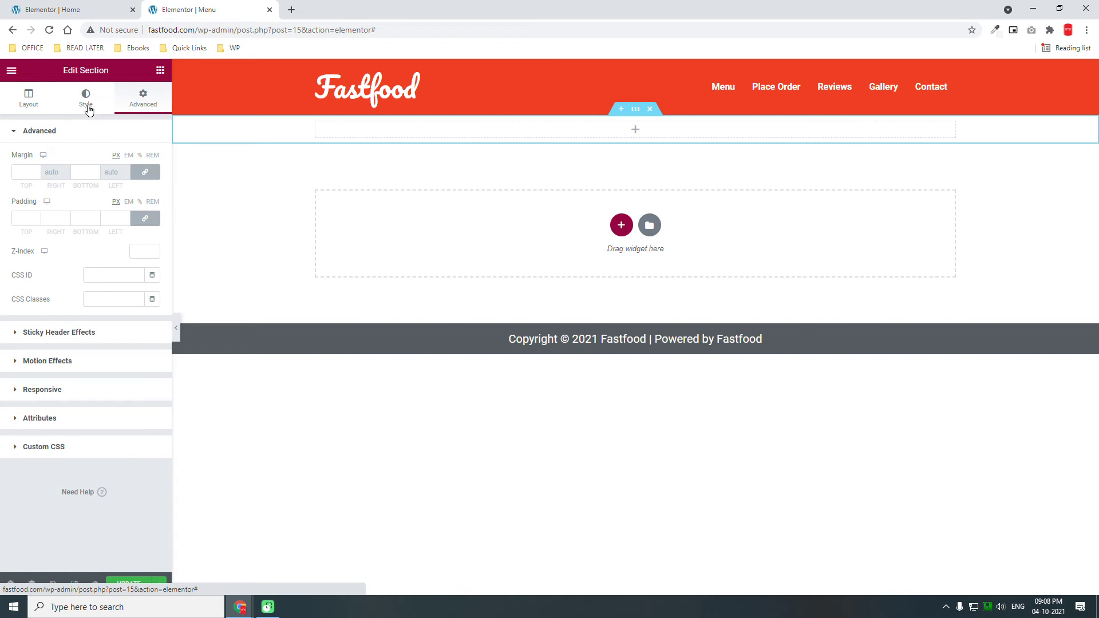
{"action": "left_click", "coordinate": [88, 110]}
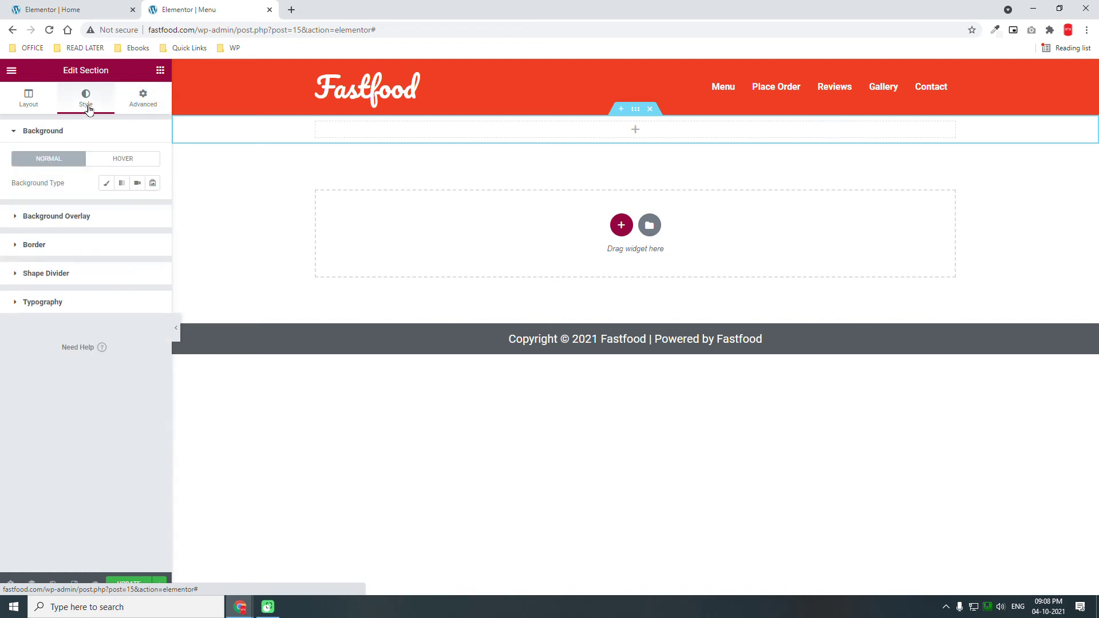
{"action": "left_click", "coordinate": [143, 98]}
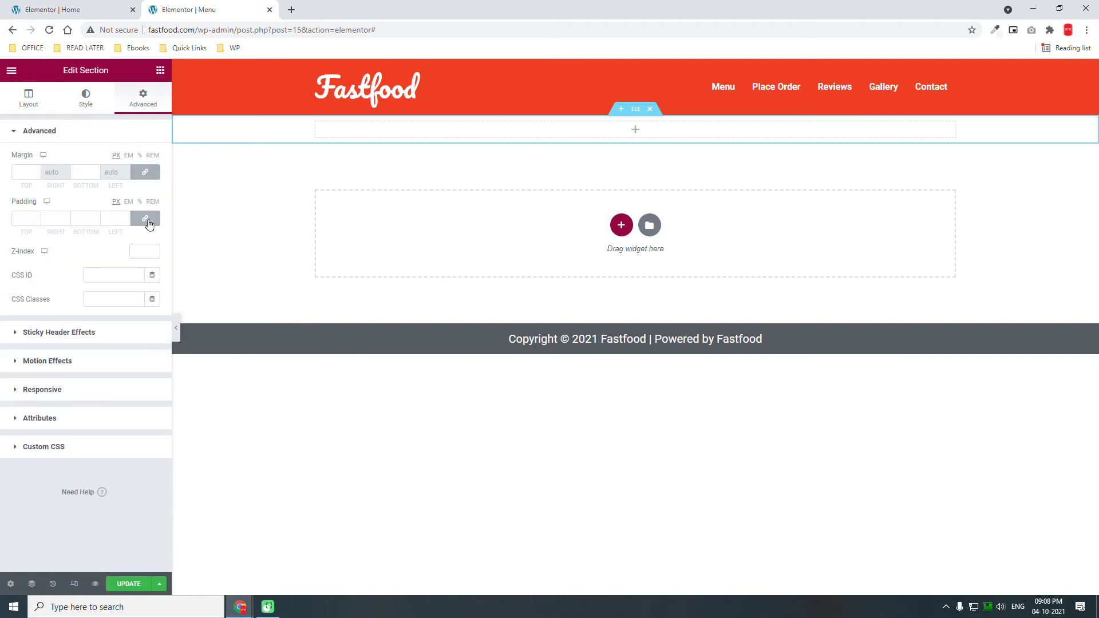
{"action": "left_click", "coordinate": [24, 218]}
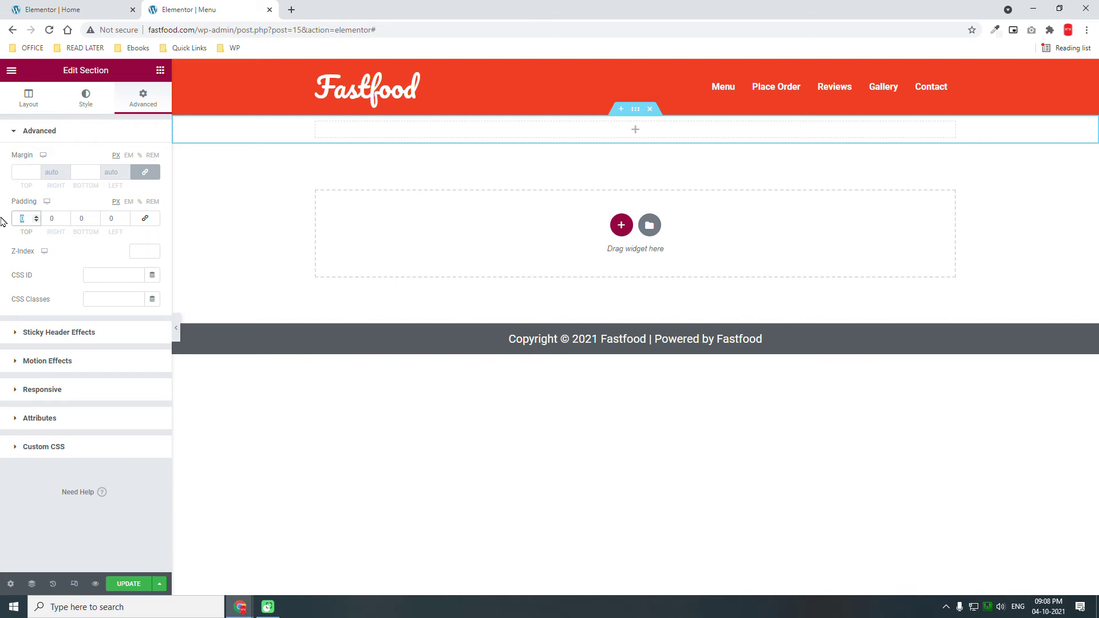
{"action": "type", "text": "150"}
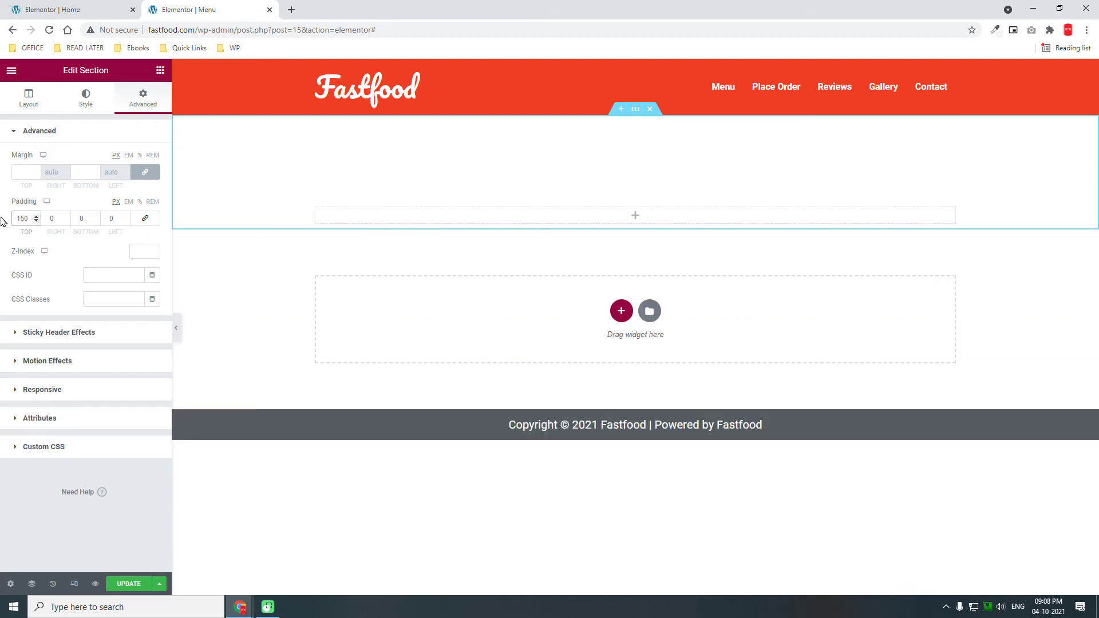
{"action": "key", "text": "BackSpace"}
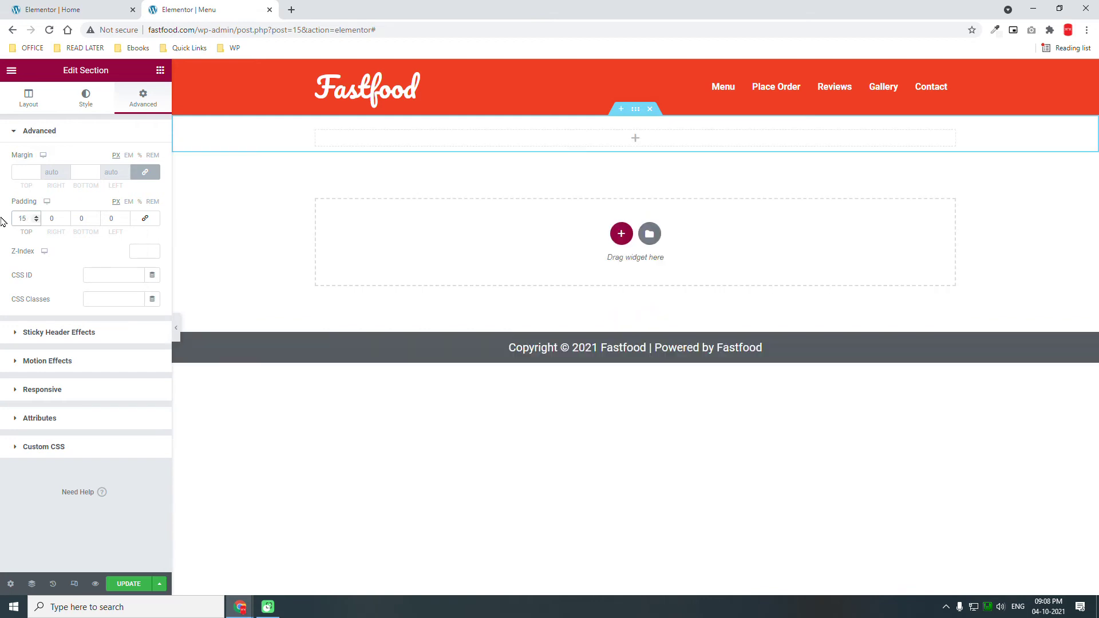
{"action": "key", "text": "BackSpace"}
{"action": "type", "text": "00"}
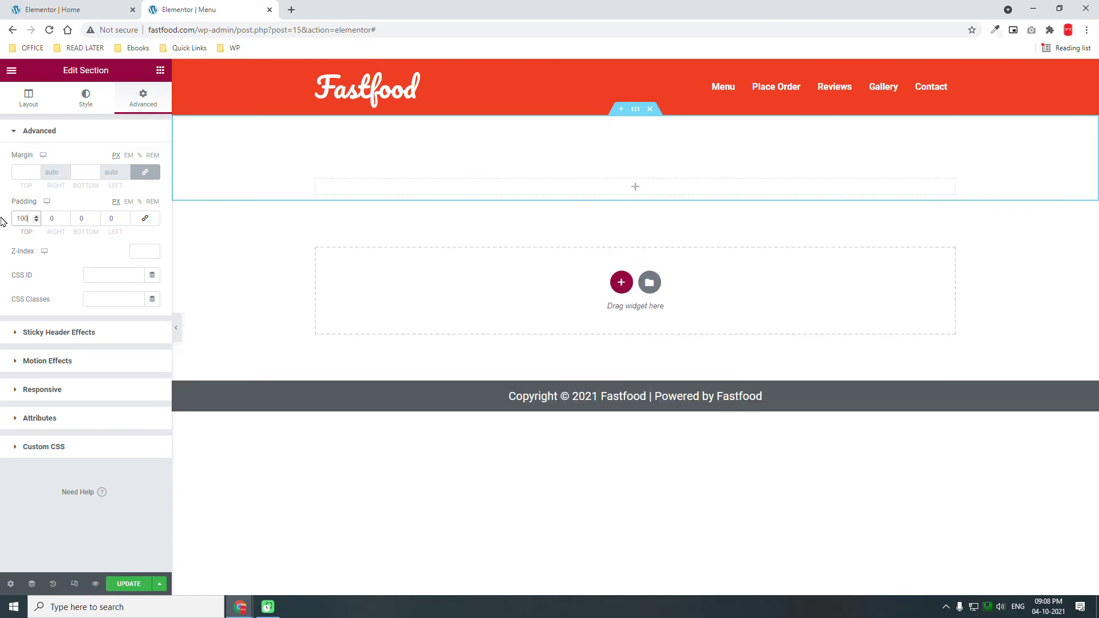
{"action": "key", "text": "Tab"}
{"action": "type", "text": "100"}
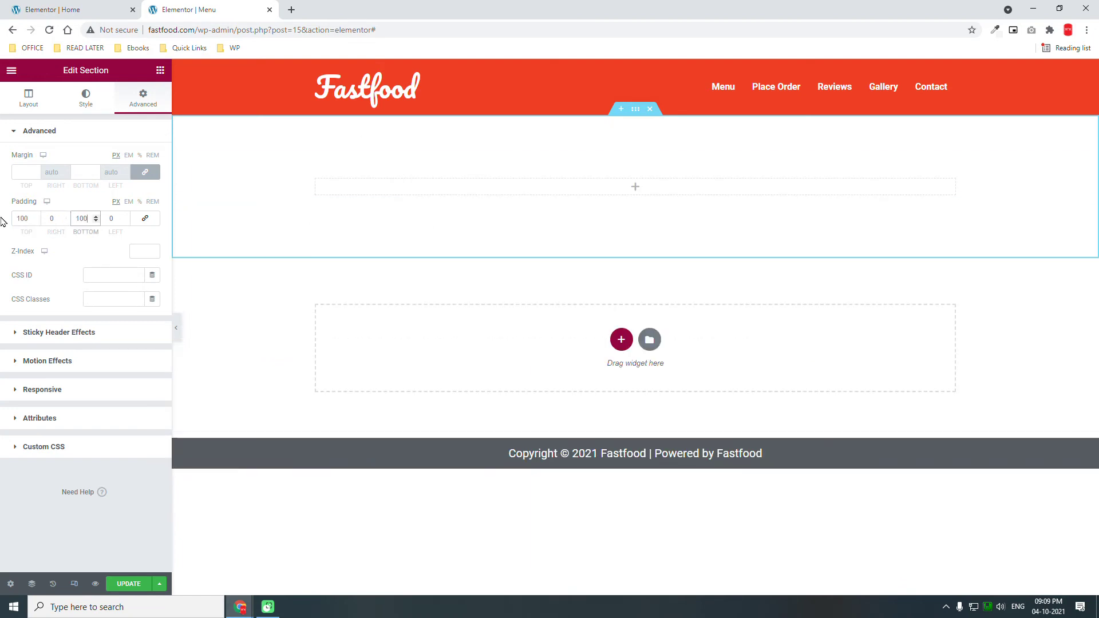
{"action": "left_click", "coordinate": [160, 78]}
{"action": "left_click", "coordinate": [160, 73]}
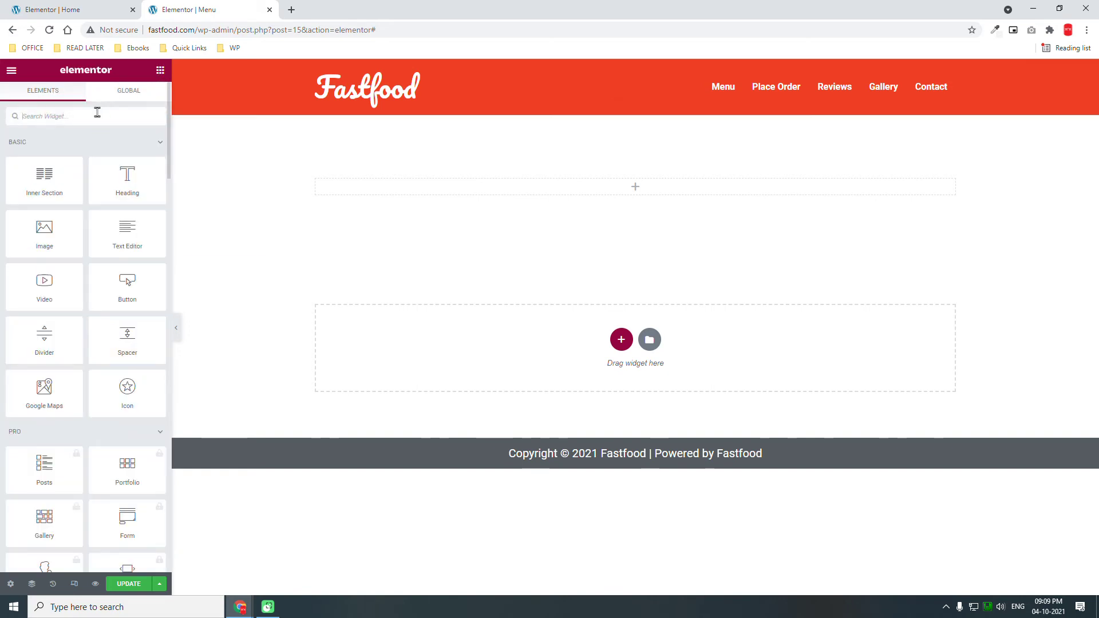
{"action": "type", "text": "tabl"}
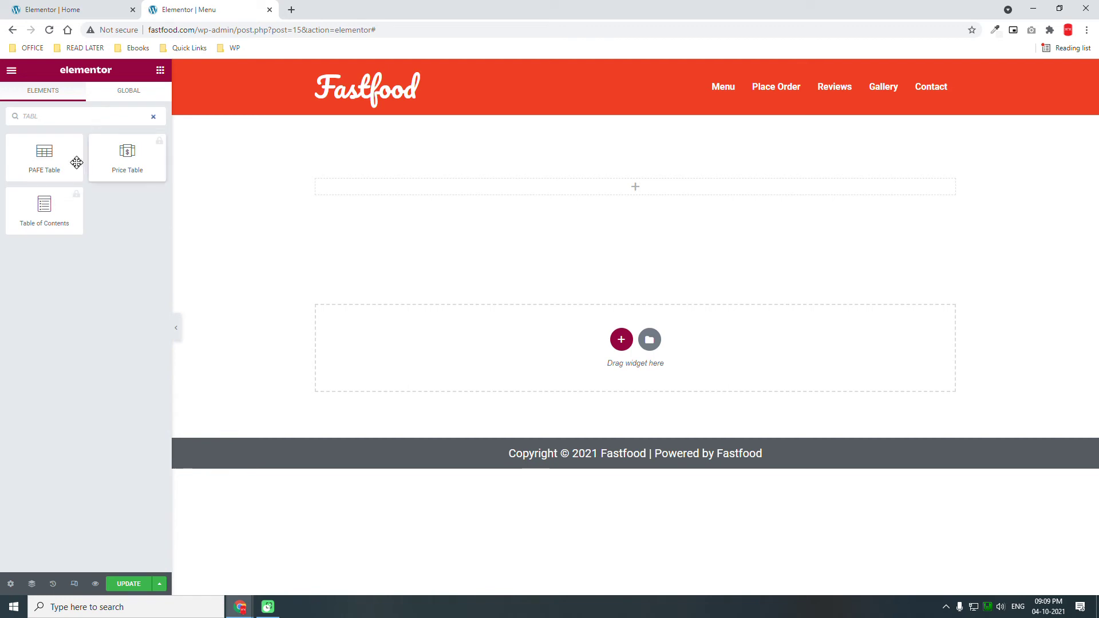
Place a PAFE Table in the top section using Layout 2
{"action": "mouse_move", "coordinate": [44, 157]}
{"action": "left_mouse_down"}
{"action": "mouse_move", "coordinate": [448, 225]}
{"action": "mouse_move", "coordinate": [659, 192]}
{"action": "left_mouse_up"}
{"action": "mouse_move", "coordinate": [636, 190]}
{"action": "left_click", "coordinate": [128, 161]}
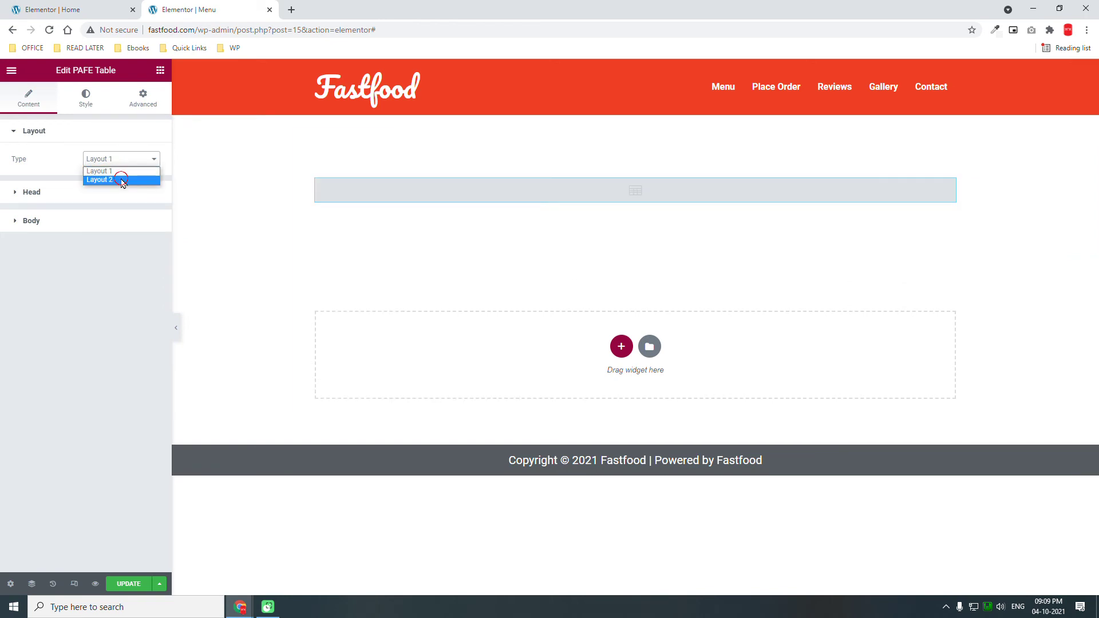
{"action": "left_click", "coordinate": [120, 178]}
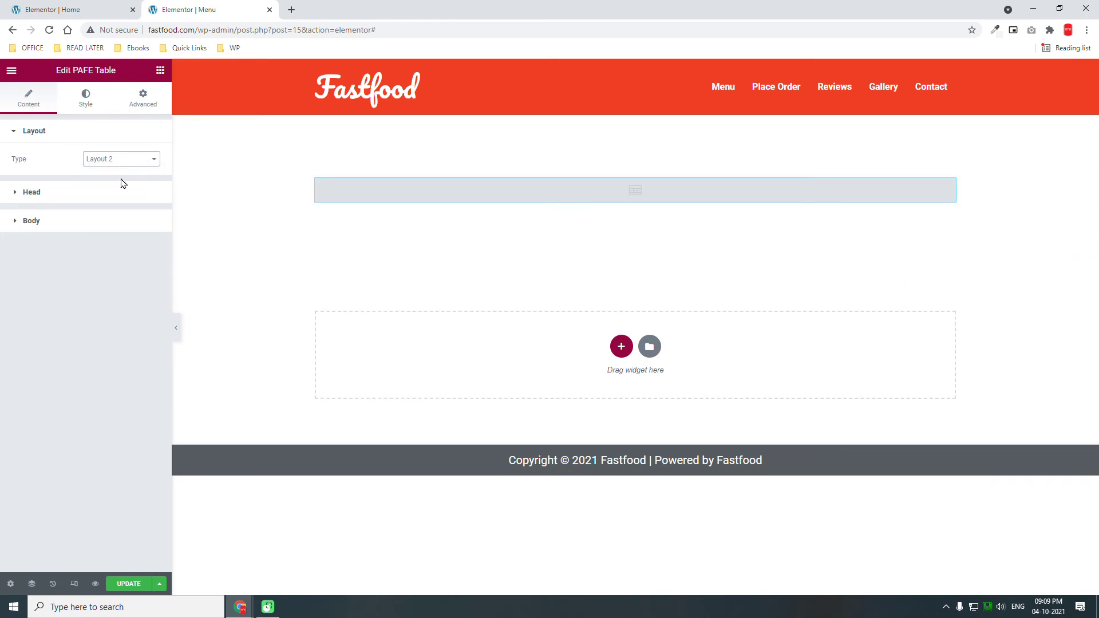
Add a centred heading above the table and clear its placeholder text for OUR MENU
{"action": "left_click", "coordinate": [161, 72]}
{"action": "mouse_move", "coordinate": [127, 178]}
{"action": "left_mouse_down"}
{"action": "mouse_move", "coordinate": [563, 172]}
{"action": "mouse_move", "coordinate": [672, 183]}
{"action": "left_mouse_up"}
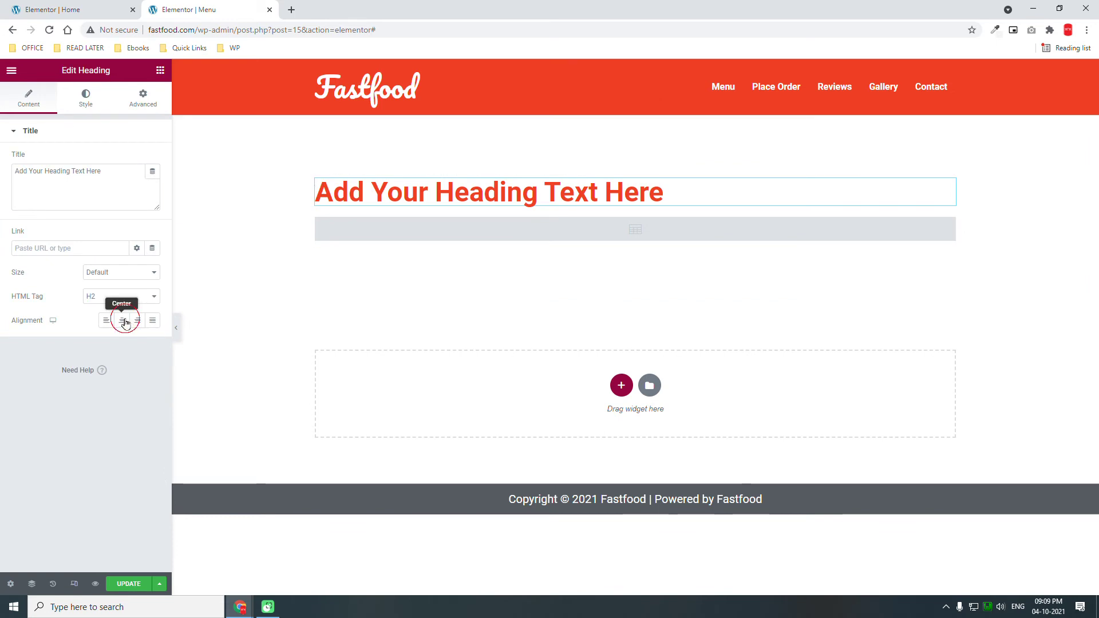
{"action": "left_click", "coordinate": [124, 321]}
{"action": "left_click_drag", "start_coordinate": [128, 172], "coordinate": [4, 131]}
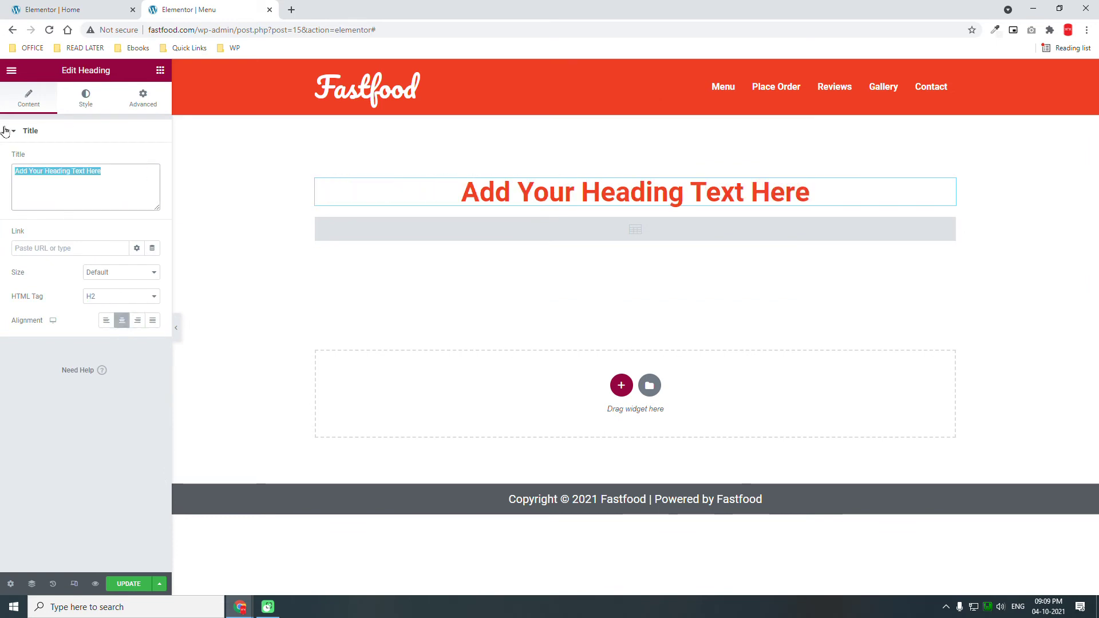
{"action": "type", "text": "Our"}
{"action": "key", "text": "BackSpace"}
{"action": "key", "text": "BackSpace"}
{"action": "key", "text": "BackSpace"}
{"action": "type", "text": "OUR MENU"}
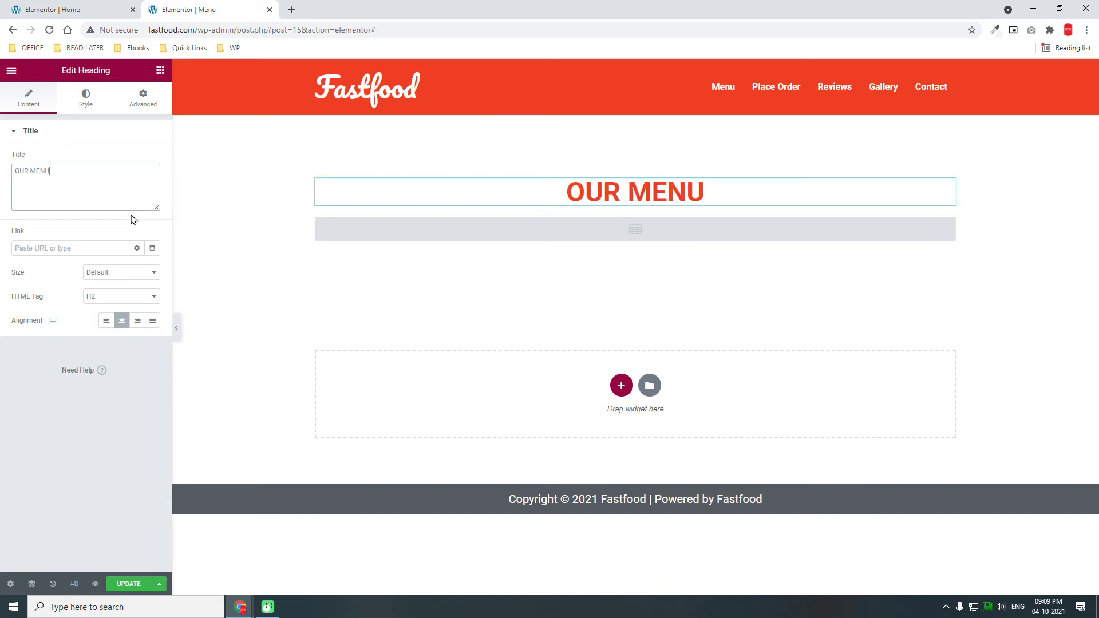
Add a centred, shortened zigzag divider below the OUR MENU heading
{"action": "left_click", "coordinate": [159, 71]}
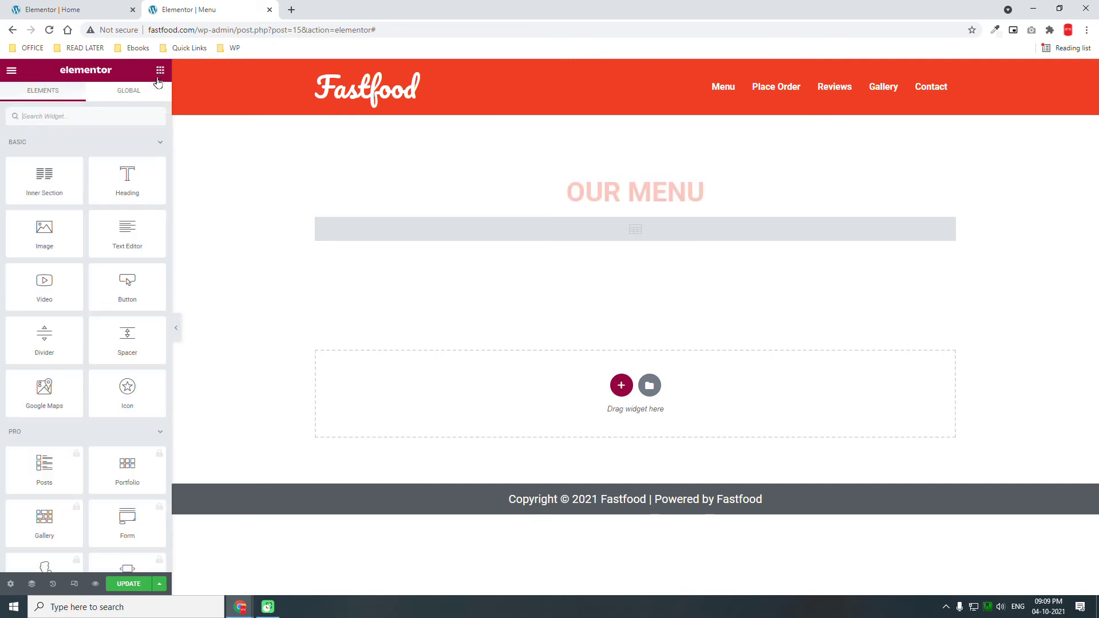
{"action": "mouse_move", "coordinate": [45, 335]}
{"action": "left_mouse_down"}
{"action": "mouse_move", "coordinate": [741, 254]}
{"action": "mouse_move", "coordinate": [692, 206]}
{"action": "mouse_move", "coordinate": [659, 201]}
{"action": "left_mouse_up"}
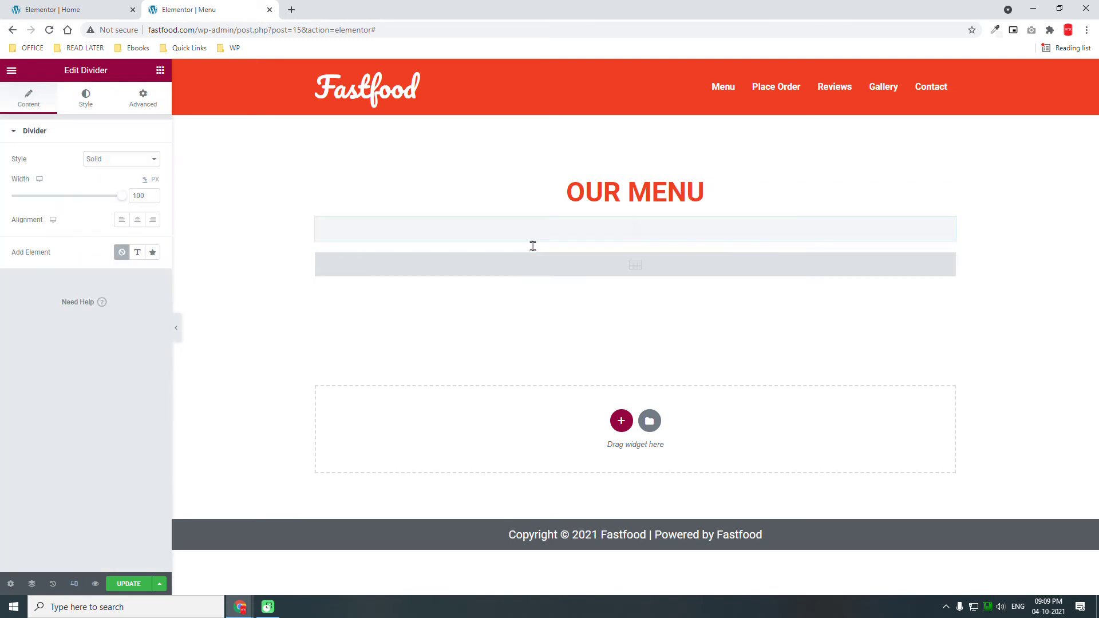
{"action": "left_click", "coordinate": [141, 222]}
{"action": "left_click", "coordinate": [114, 160]}
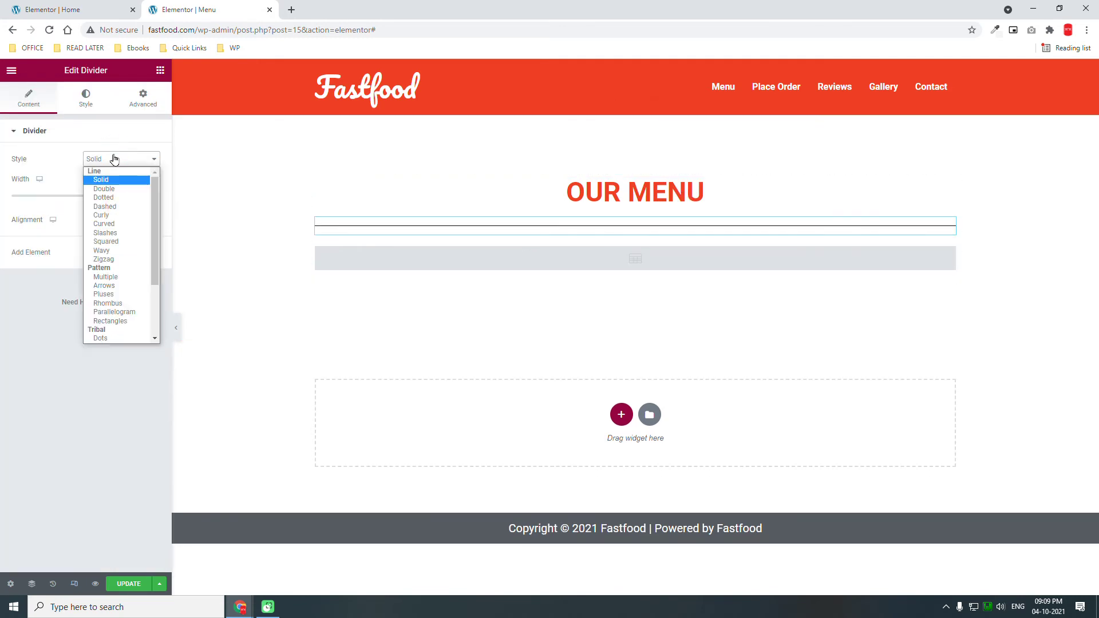
{"action": "left_click", "coordinate": [122, 215]}
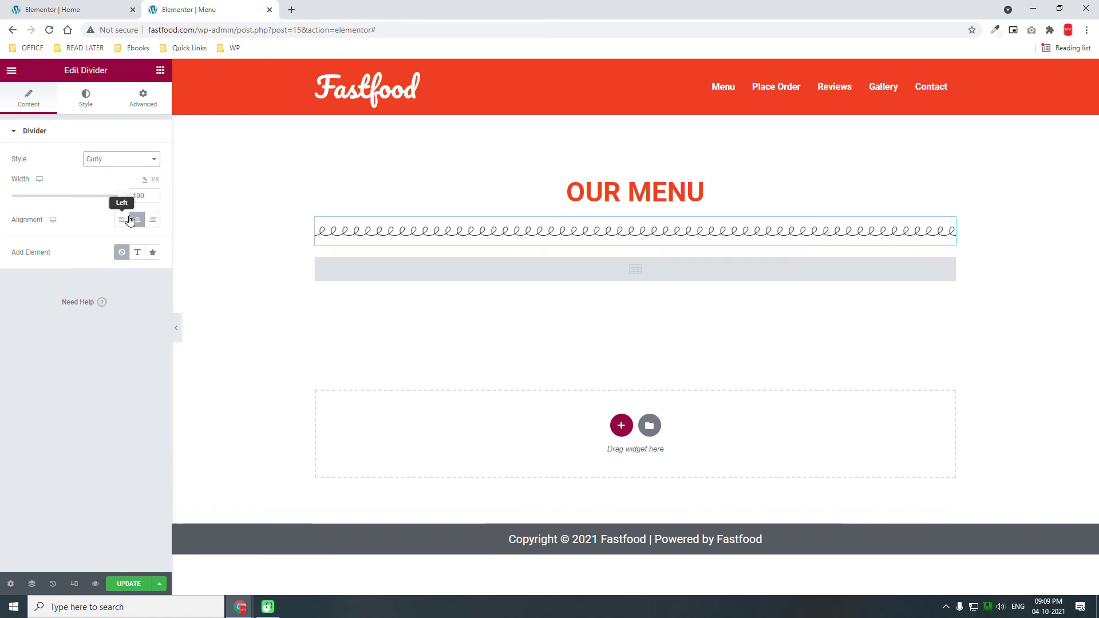
{"action": "left_click_drag", "start_coordinate": [120, 196], "coordinate": [17, 199]}
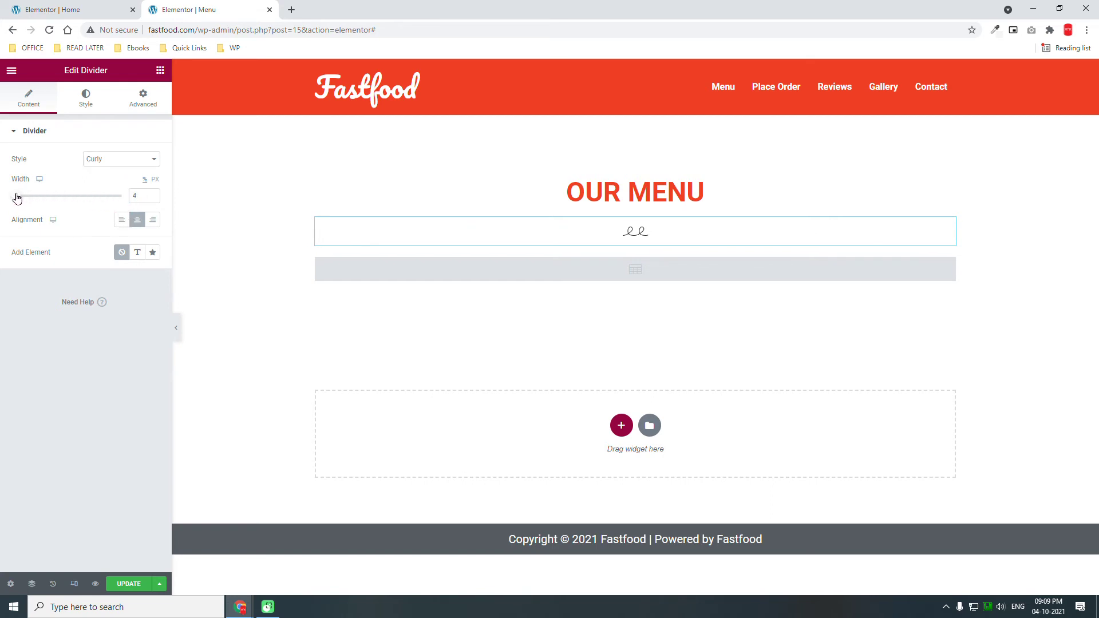
{"action": "left_click", "coordinate": [124, 159]}
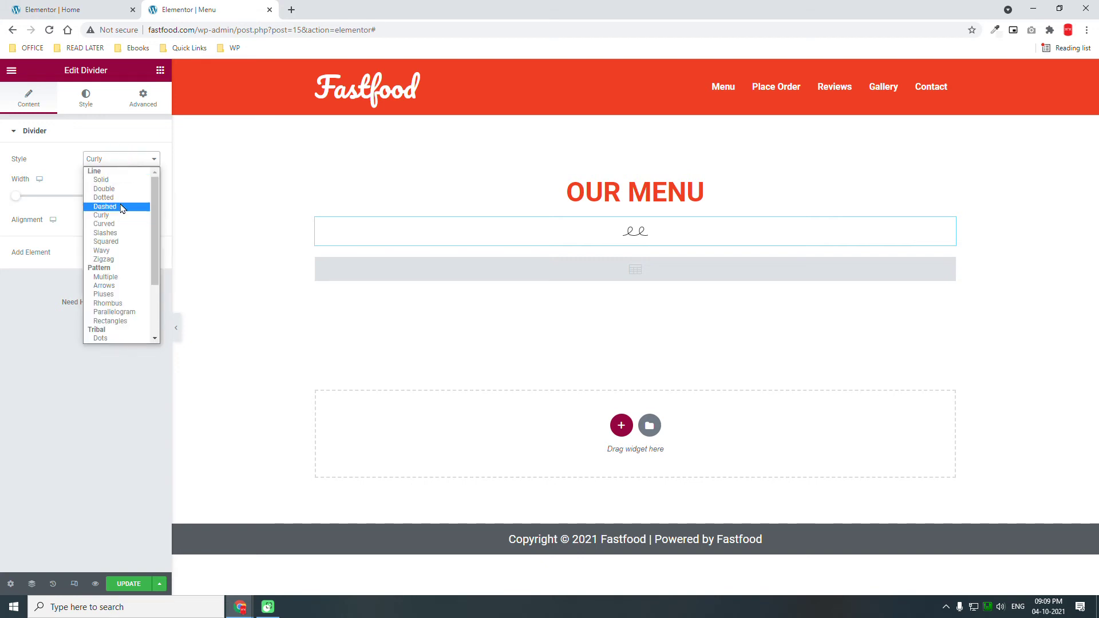
{"action": "left_click", "coordinate": [116, 259]}
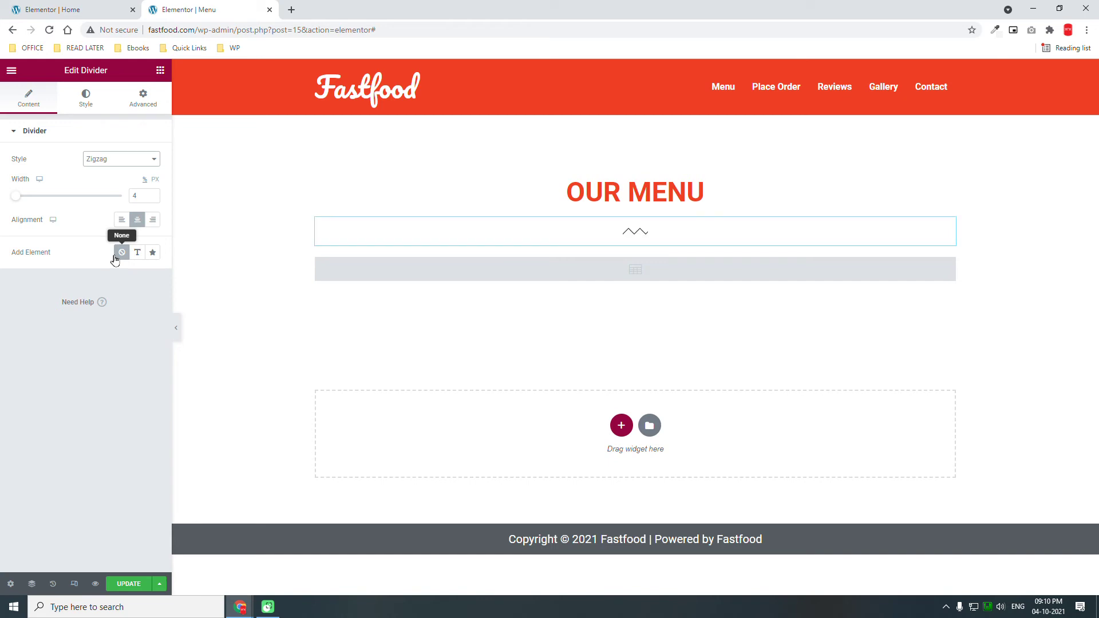
{"action": "left_click_drag", "start_coordinate": [17, 197], "coordinate": [21, 199]}
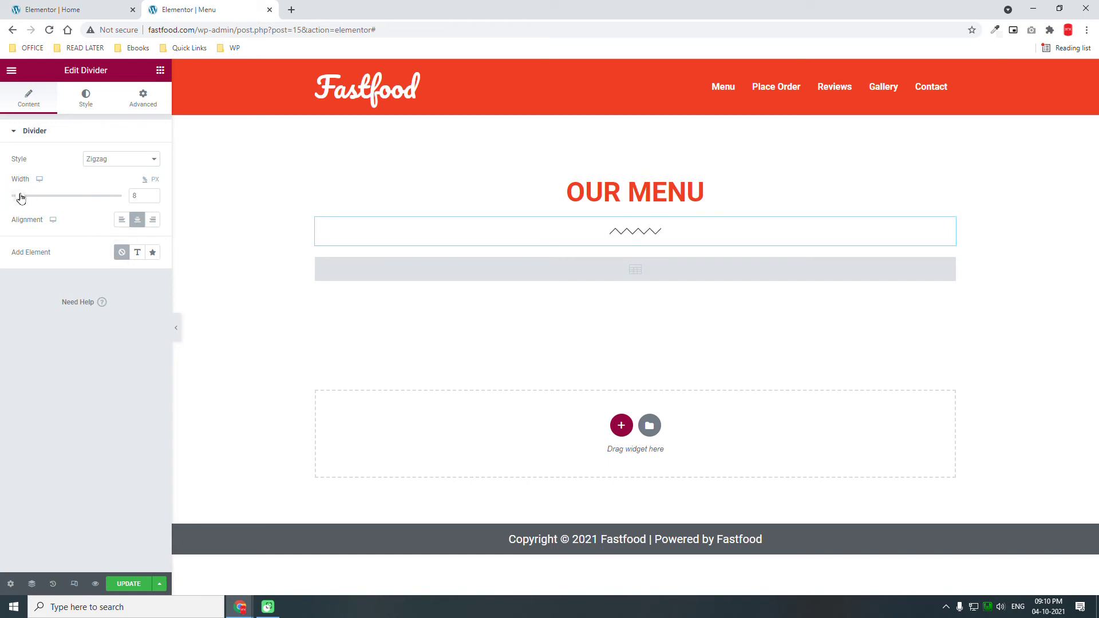
Colour the divider with the yellow Accent global colour
{"action": "left_click", "coordinate": [85, 102]}
{"action": "left_click", "coordinate": [136, 159]}
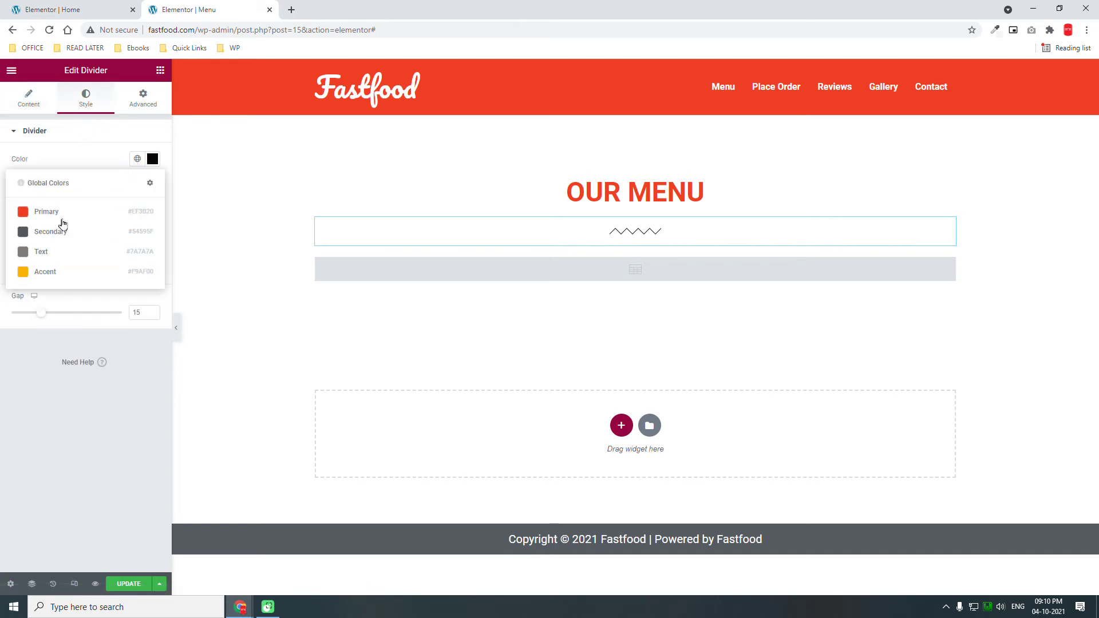
{"action": "left_click", "coordinate": [53, 272]}
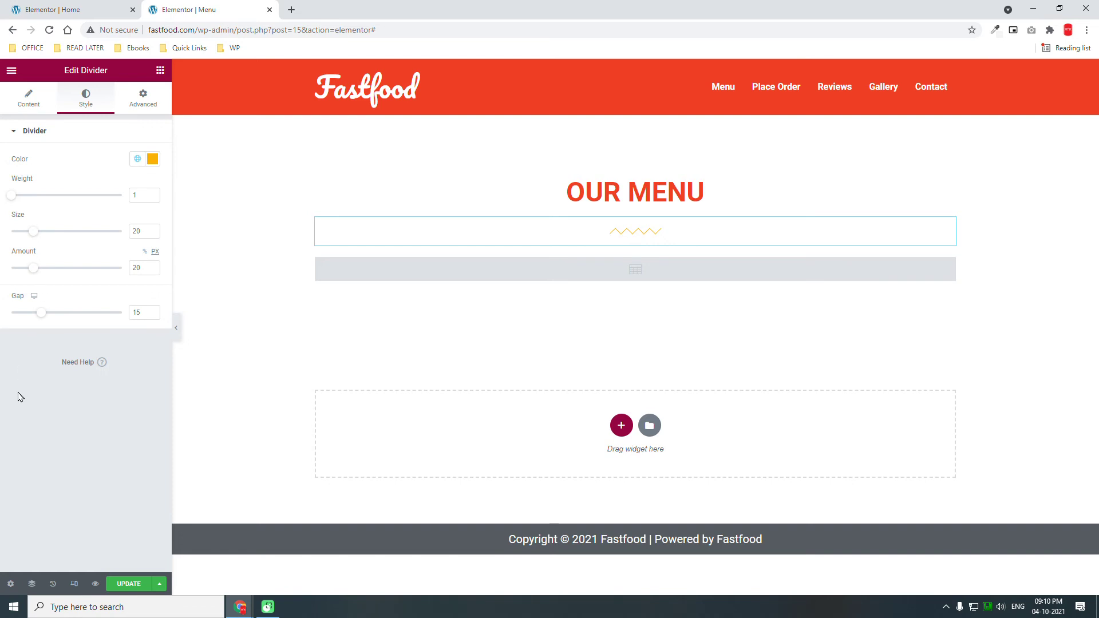
{"action": "left_click", "coordinate": [50, 413]}
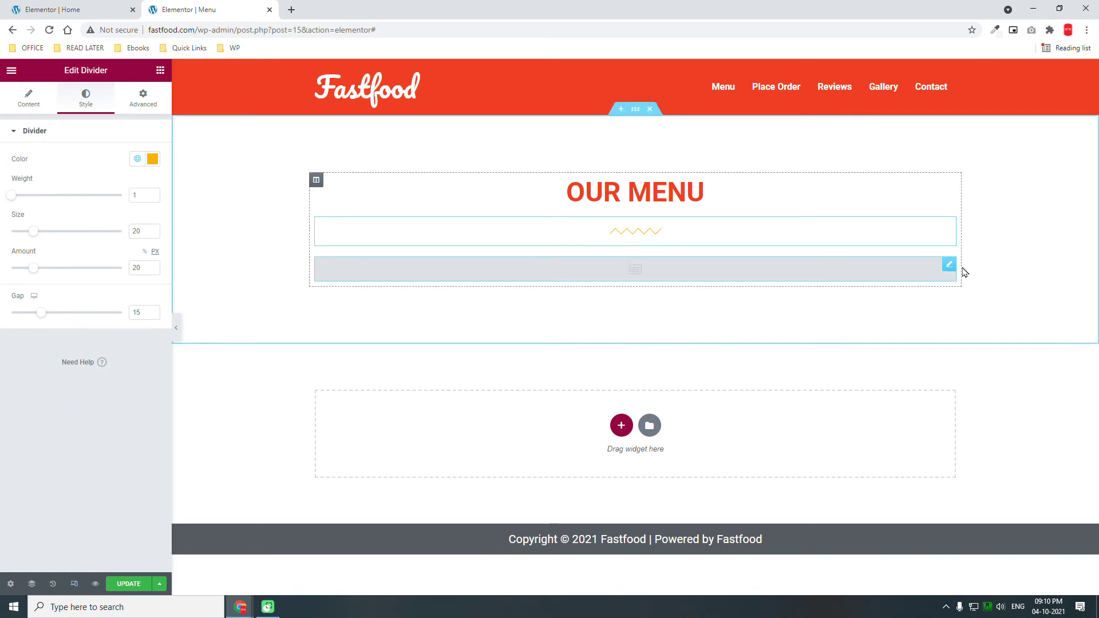
Add a PRICE header column beside MENU ITEMS in the PAFE Table head
{"action": "left_click", "coordinate": [949, 265]}
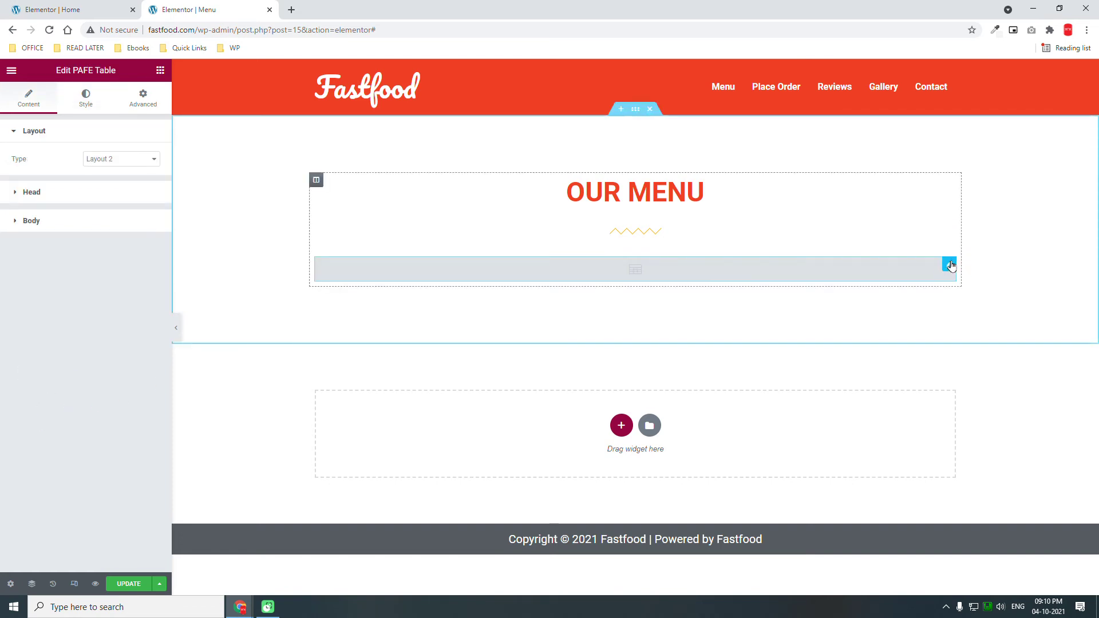
{"action": "left_click", "coordinate": [110, 187]}
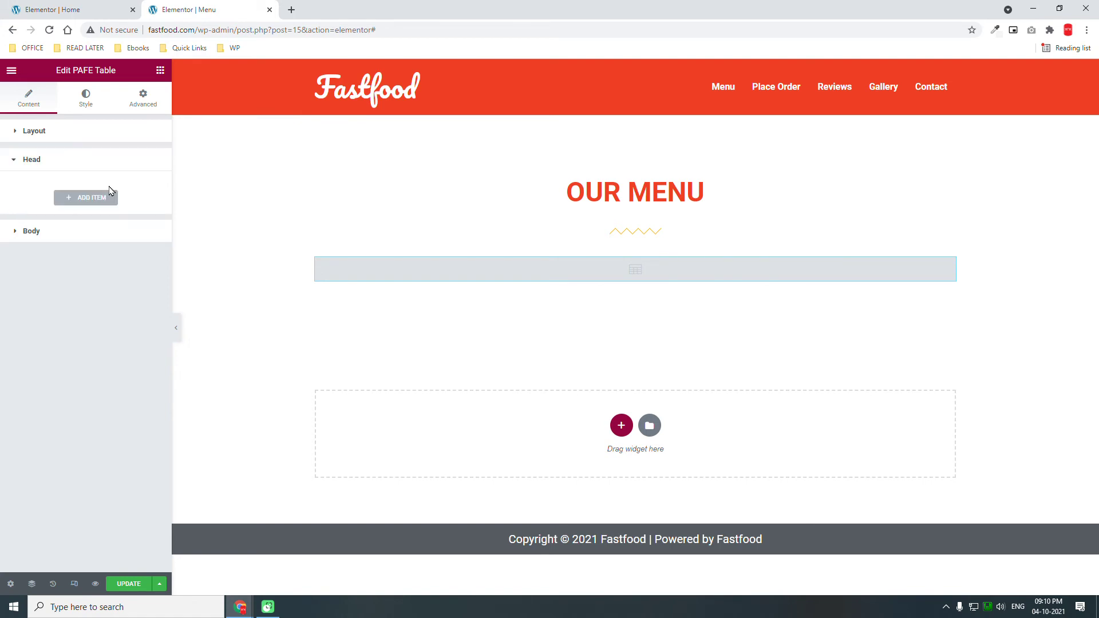
{"action": "left_click", "coordinate": [103, 197]}
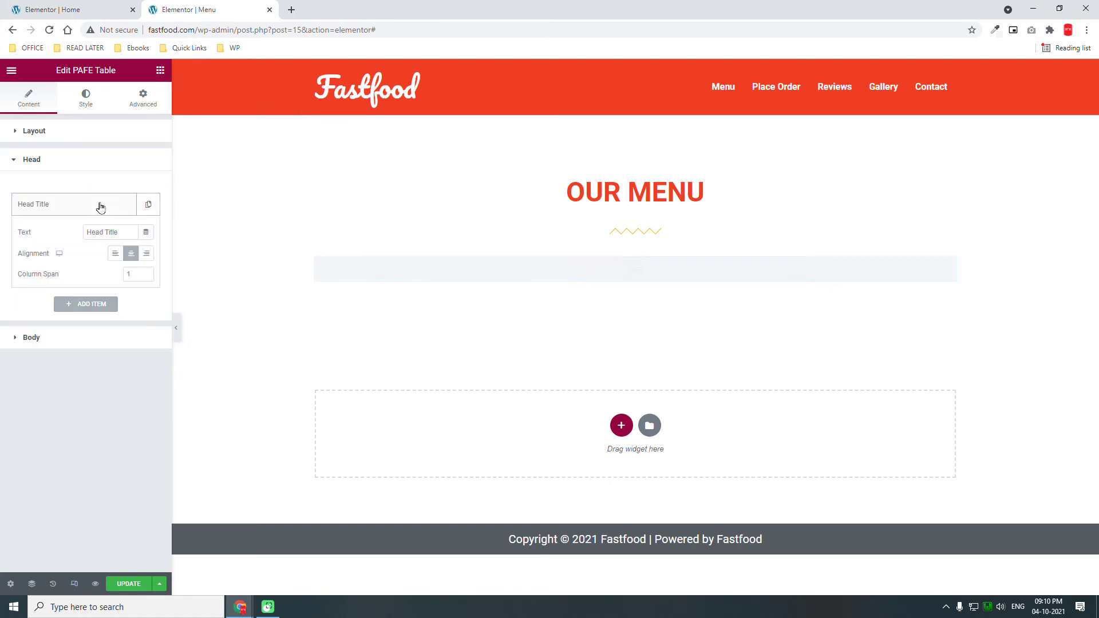
{"action": "left_click_drag", "start_coordinate": [130, 232], "coordinate": [2, 225]}
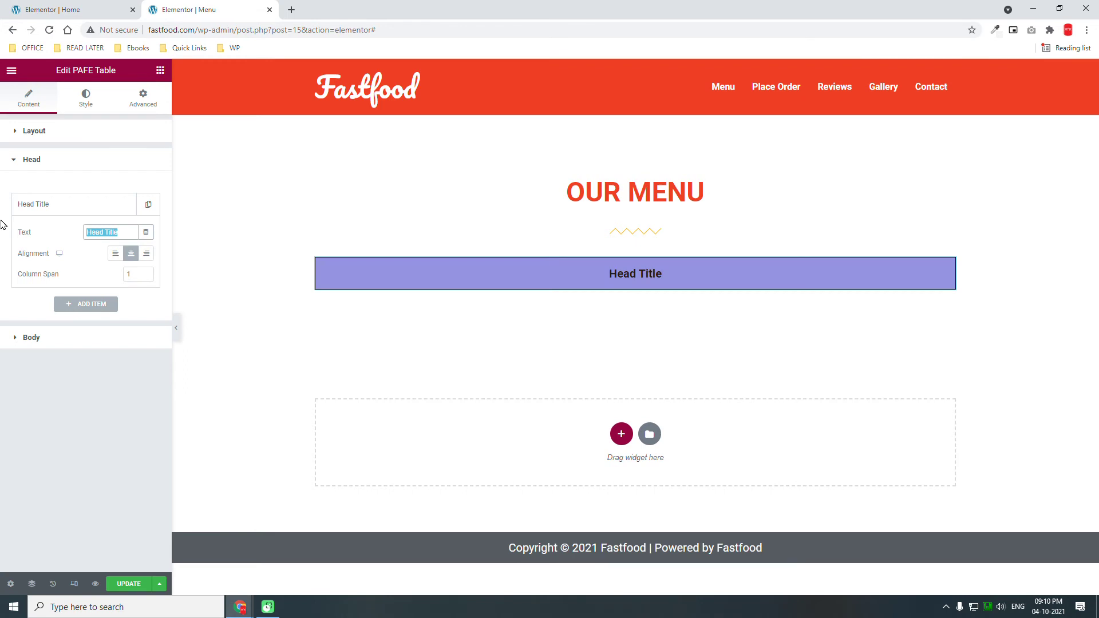
{"action": "type", "text": "MENU "}
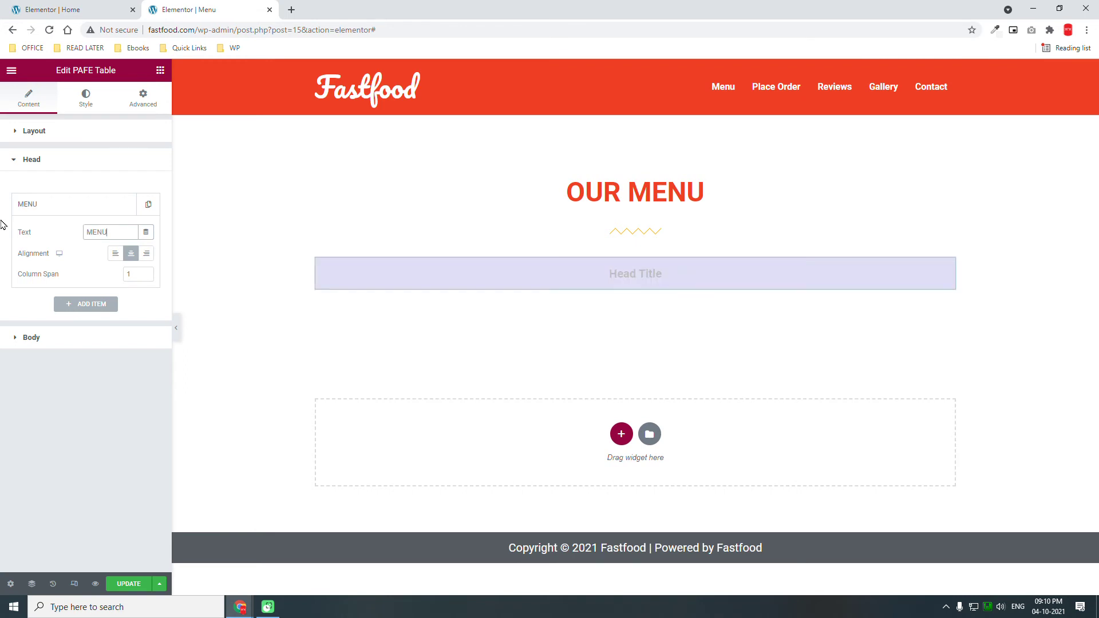
{"action": "type", "text": "TI"}
{"action": "type", "text": "TEM"}
{"action": "type", "text": "S"}
{"action": "left_click", "coordinate": [147, 271]}
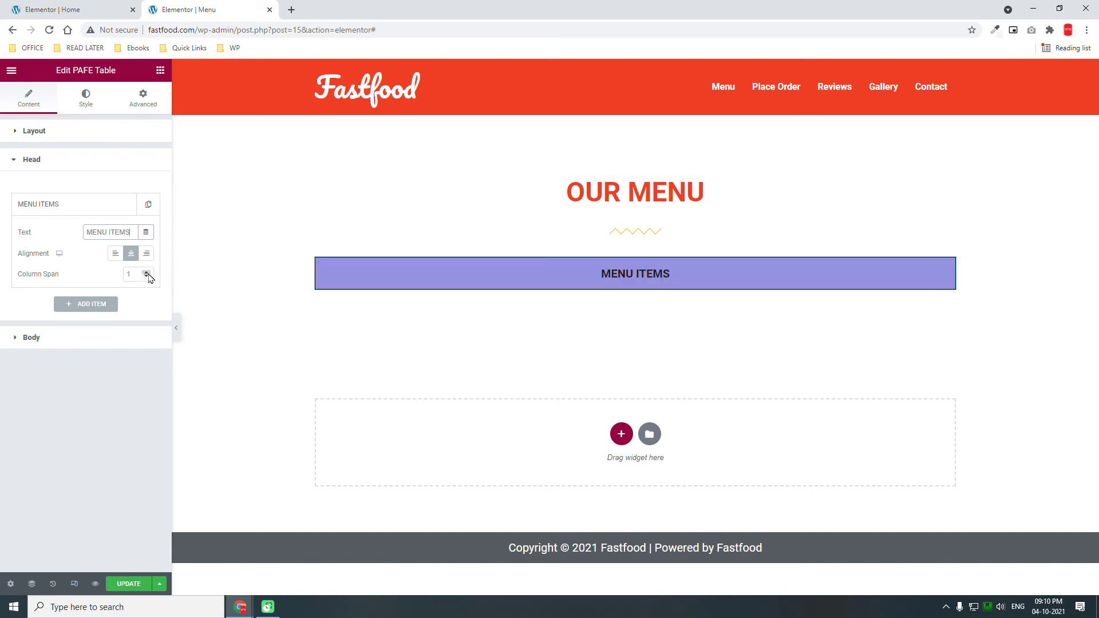
{"action": "left_click", "coordinate": [90, 304]}
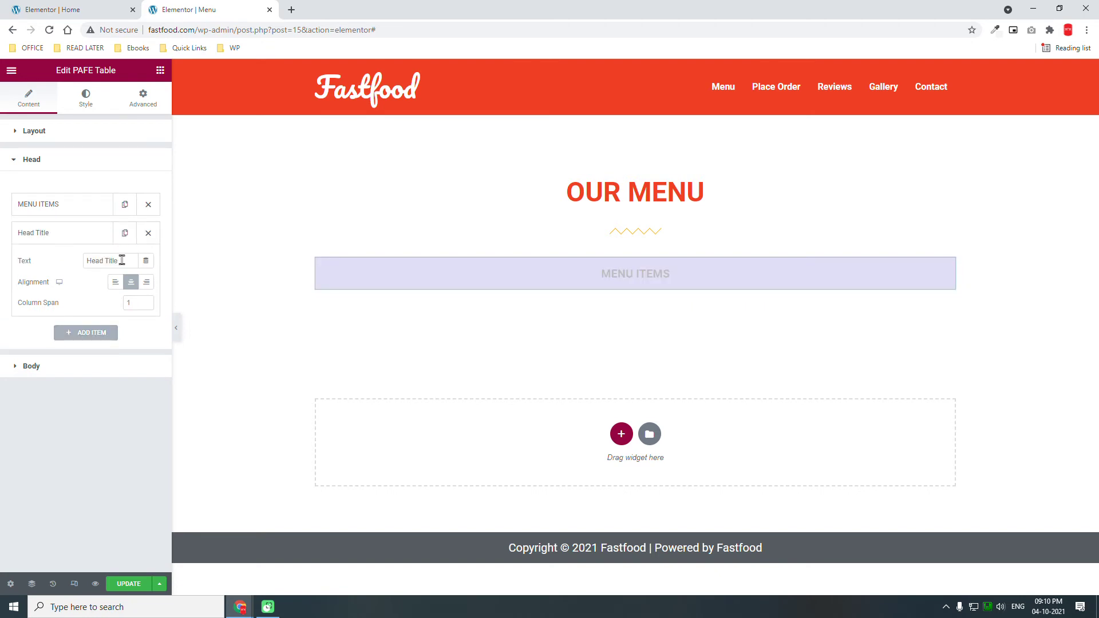
{"action": "left_click_drag", "start_coordinate": [122, 260], "coordinate": [3, 232]}
{"action": "type", "text": "PRI"}
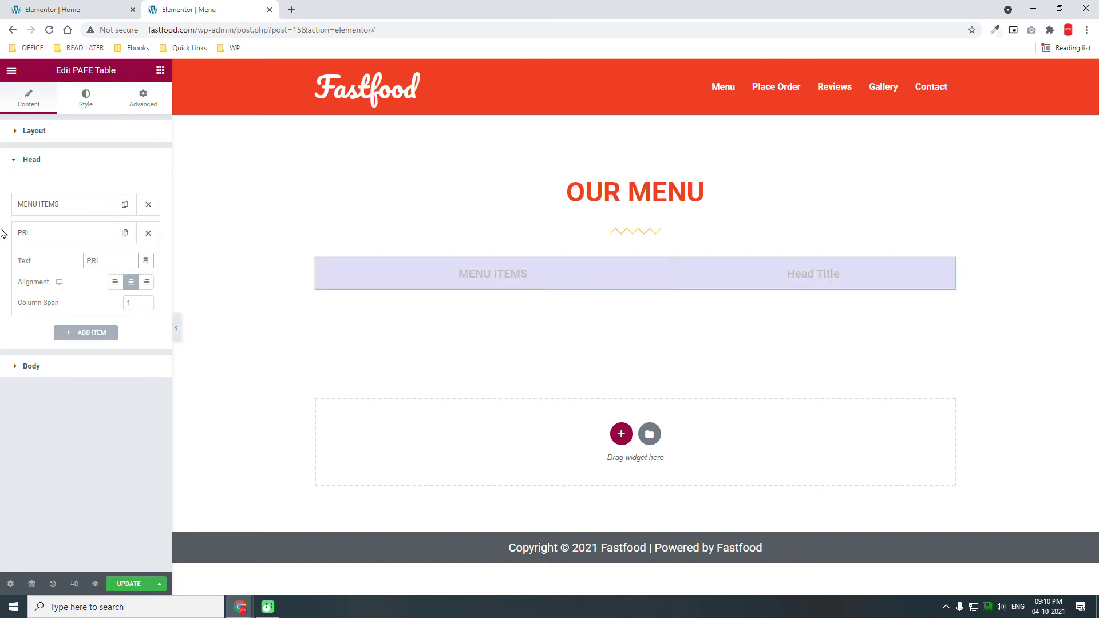
{"action": "type", "text": "CE"}
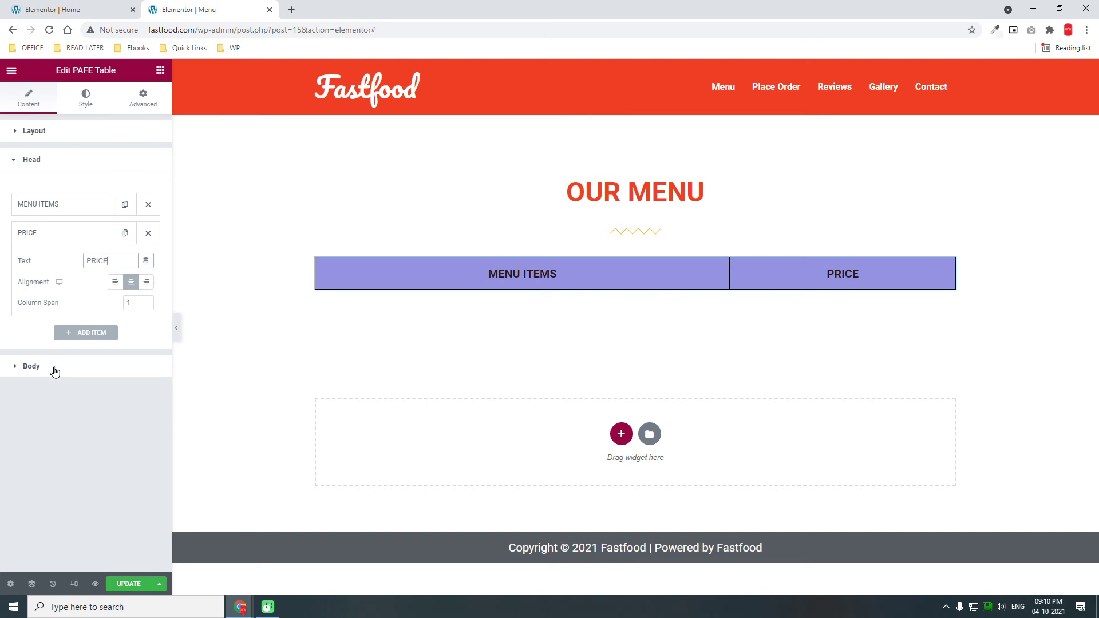
Give the table header a red Primary background and white #fff text
{"action": "left_click", "coordinate": [90, 109]}
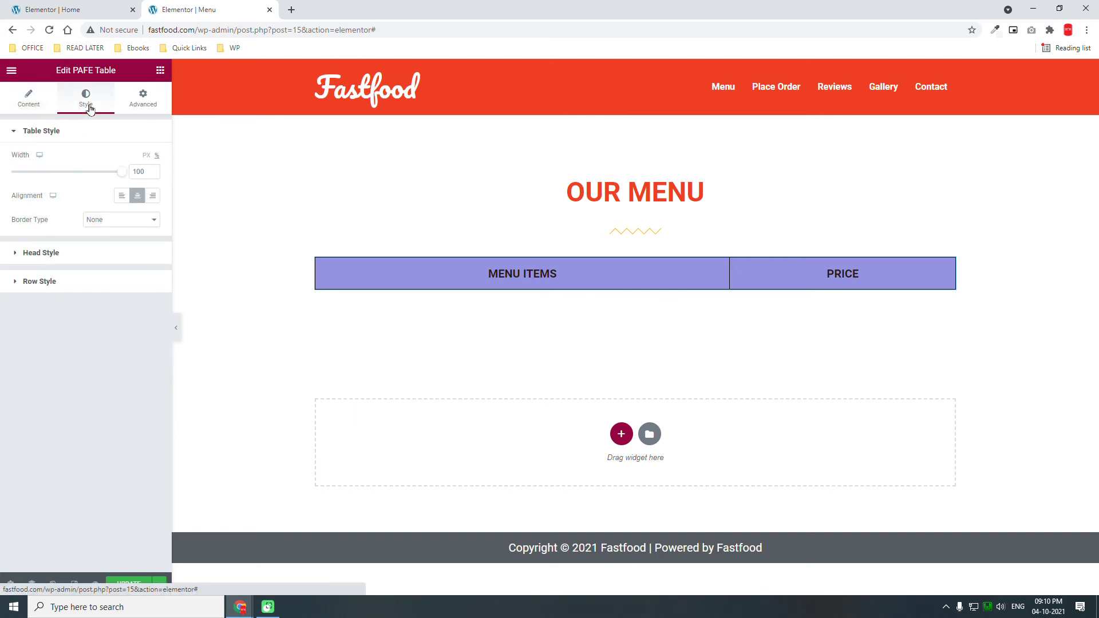
{"action": "left_click", "coordinate": [81, 252]}
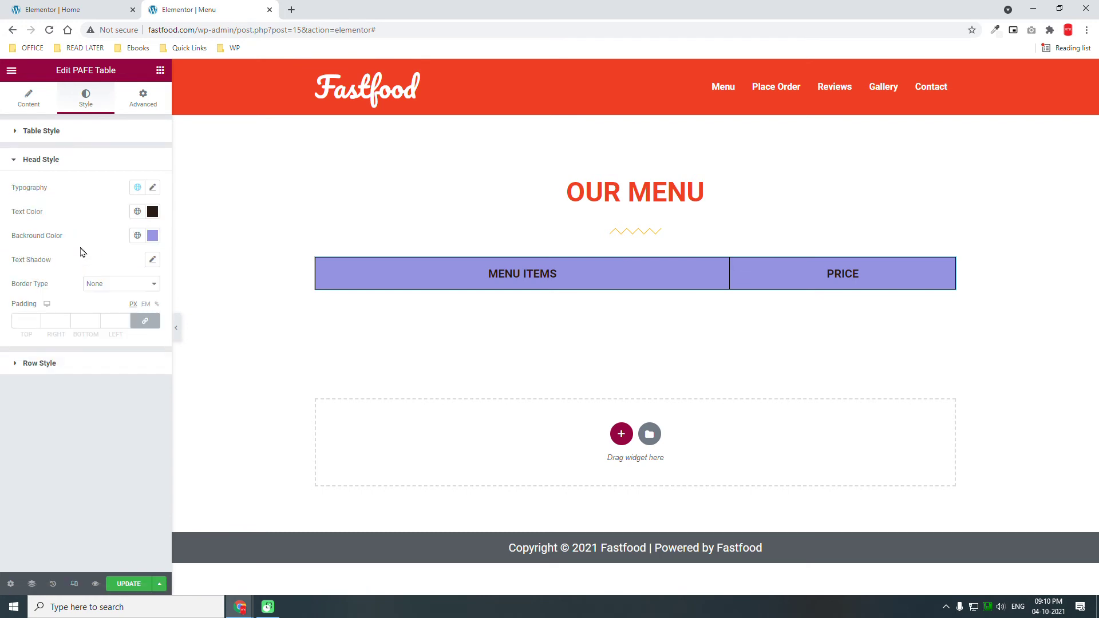
{"action": "left_click", "coordinate": [137, 237]}
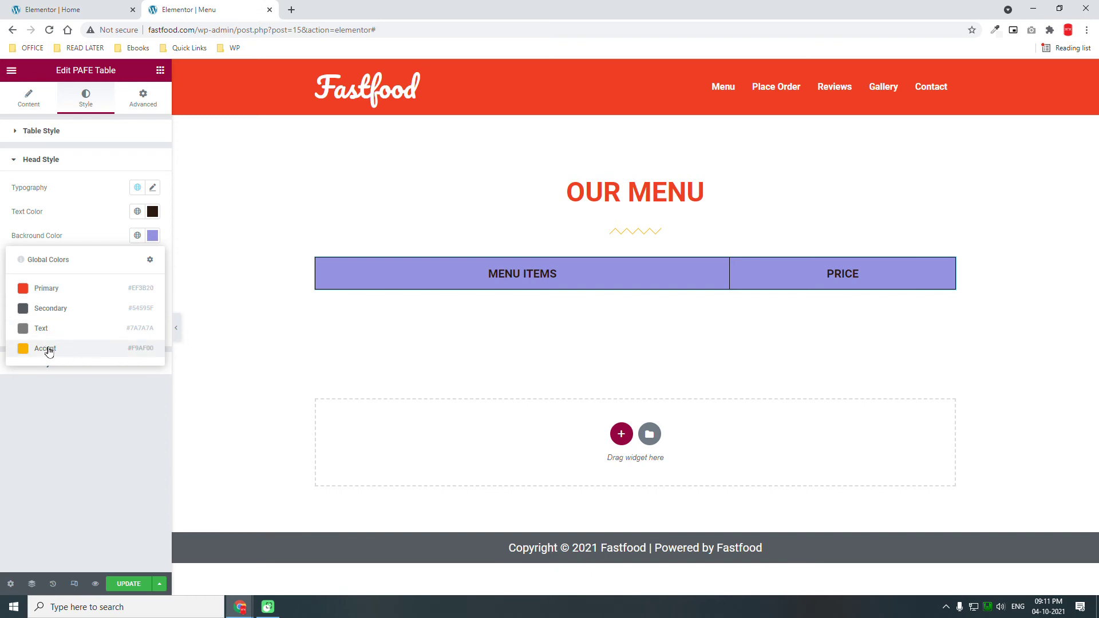
{"action": "left_click", "coordinate": [72, 290]}
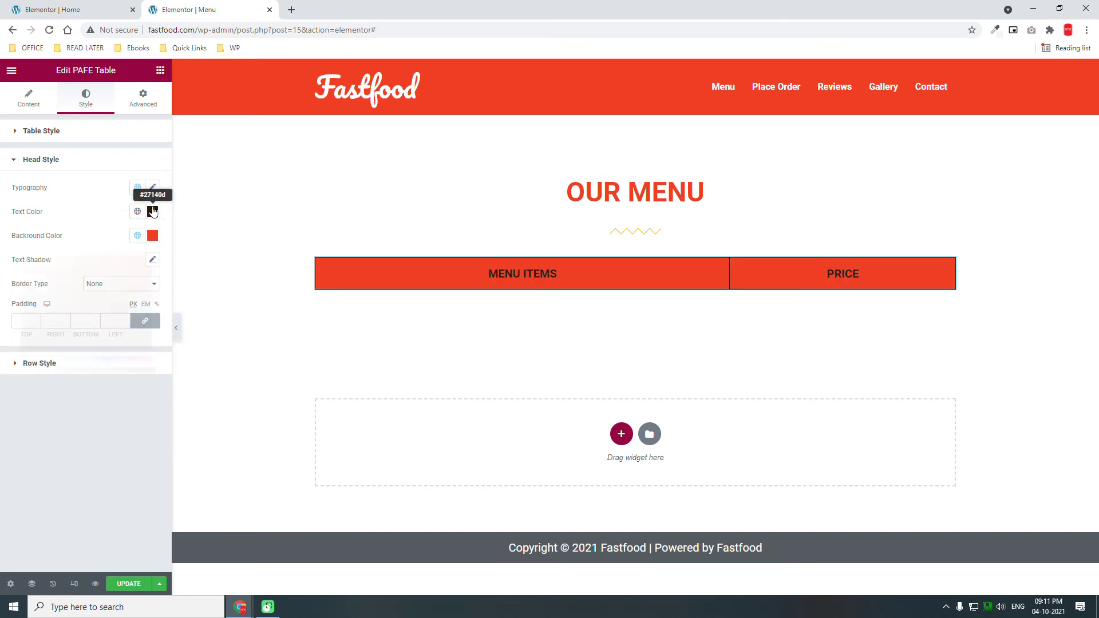
{"action": "left_click", "coordinate": [152, 211]}
{"action": "type", "text": "#fff"}
{"action": "left_click", "coordinate": [100, 197]}
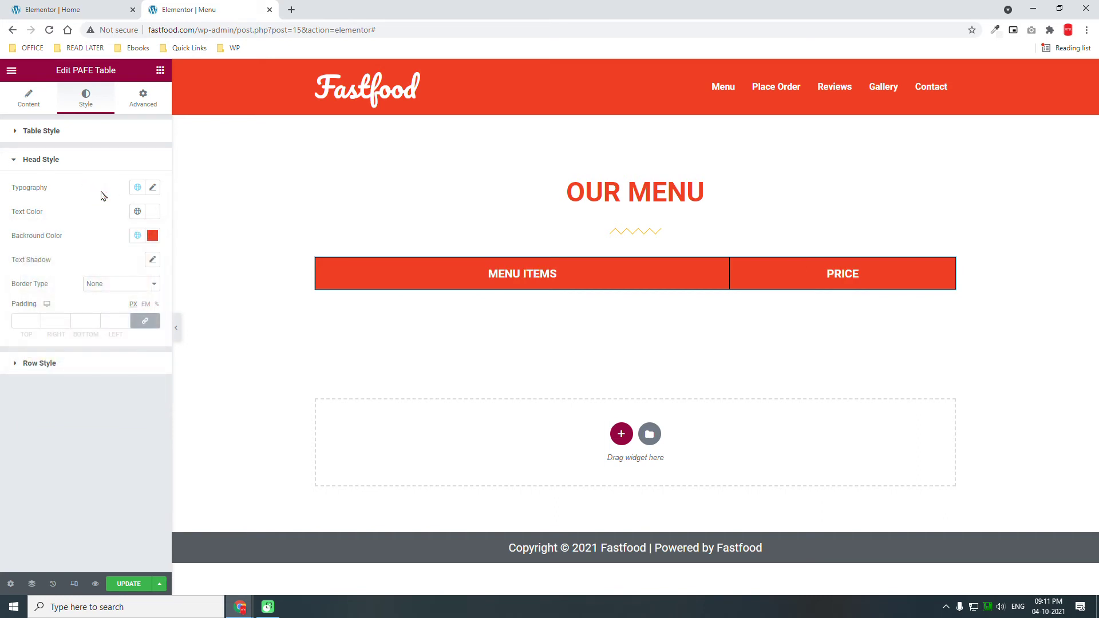
Set odd body rows to a pale cream background lightened from Accent
{"action": "left_click", "coordinate": [62, 365]}
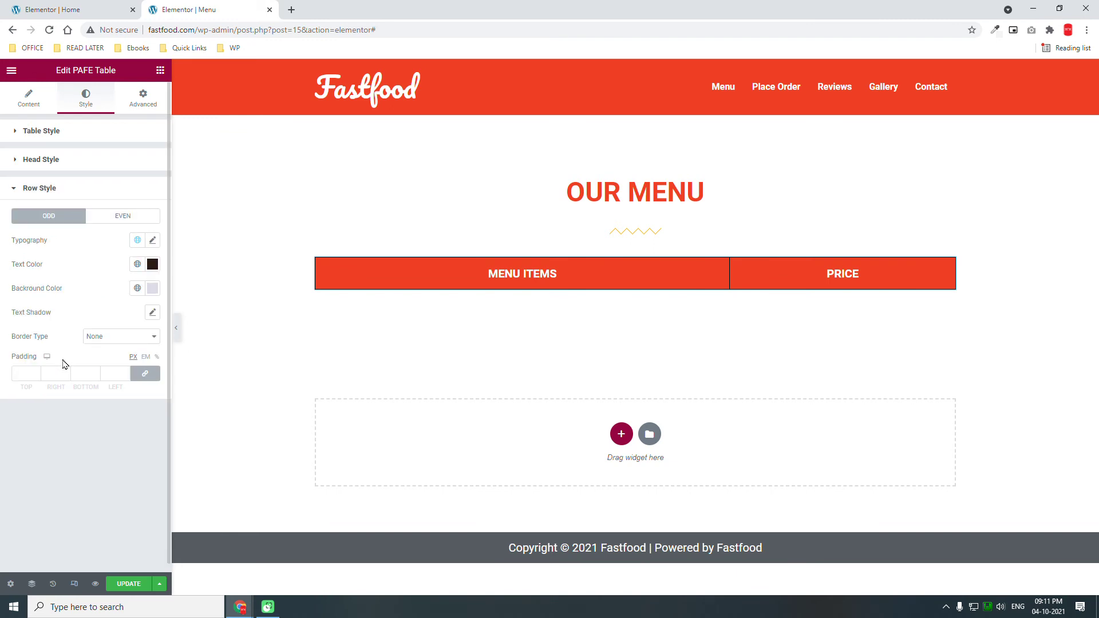
{"action": "left_click", "coordinate": [135, 290]}
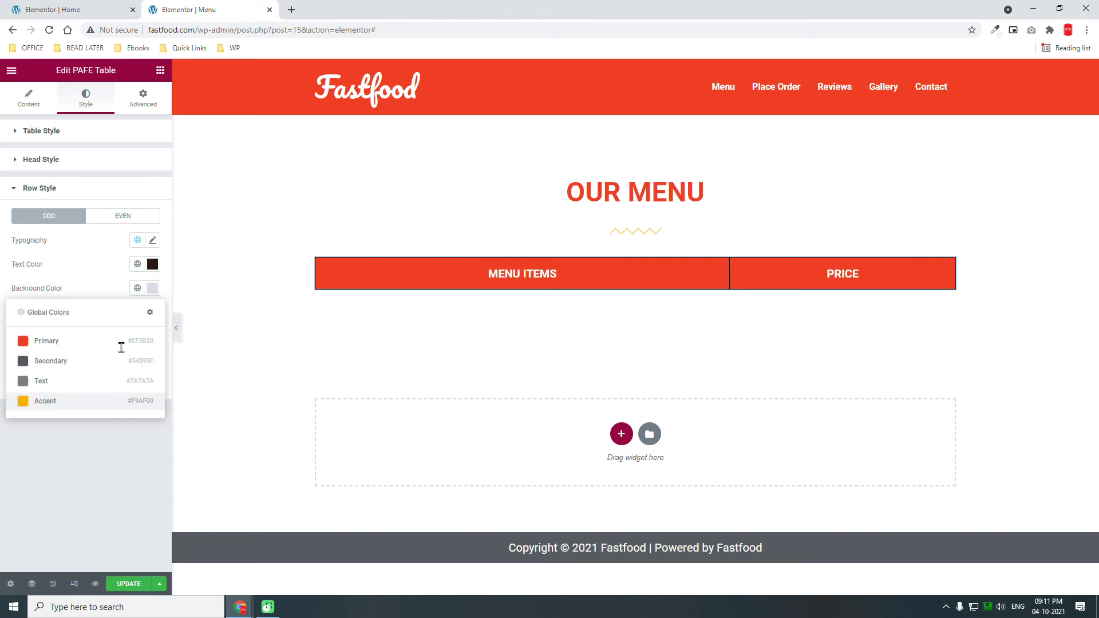
{"action": "left_click", "coordinate": [47, 401]}
{"action": "left_click", "coordinate": [153, 289]}
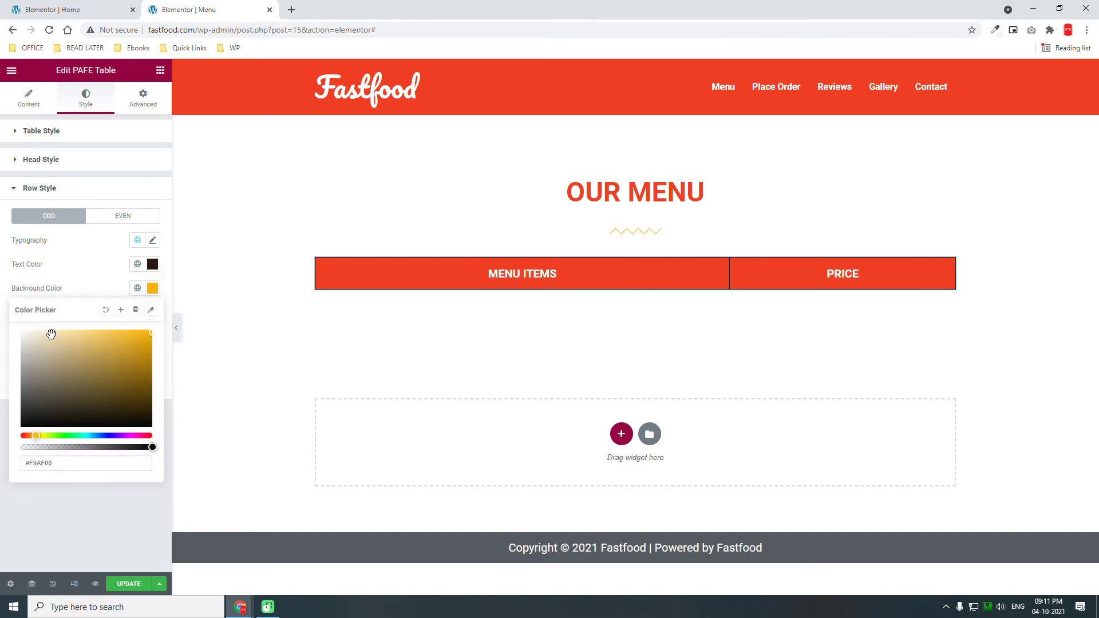
{"action": "left_click_drag", "start_coordinate": [49, 334], "coordinate": [40, 332]}
{"action": "left_click_drag", "start_coordinate": [37, 331], "coordinate": [35, 330]}
{"action": "left_click", "coordinate": [111, 270]}
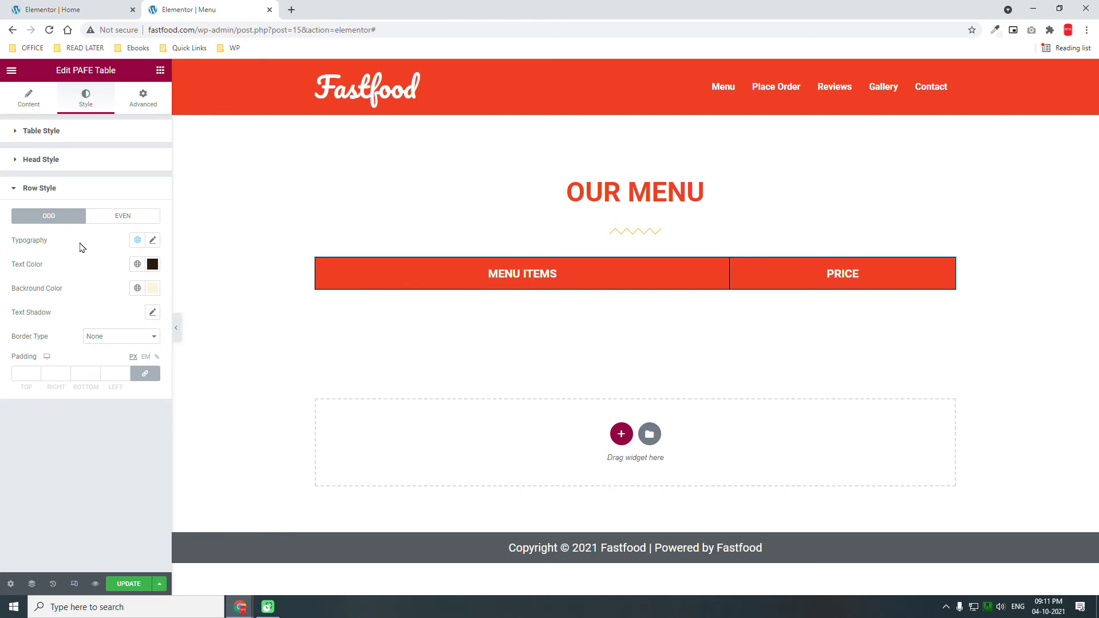
Set even body rows to a white #FFFFFF background
{"action": "left_click", "coordinate": [119, 218]}
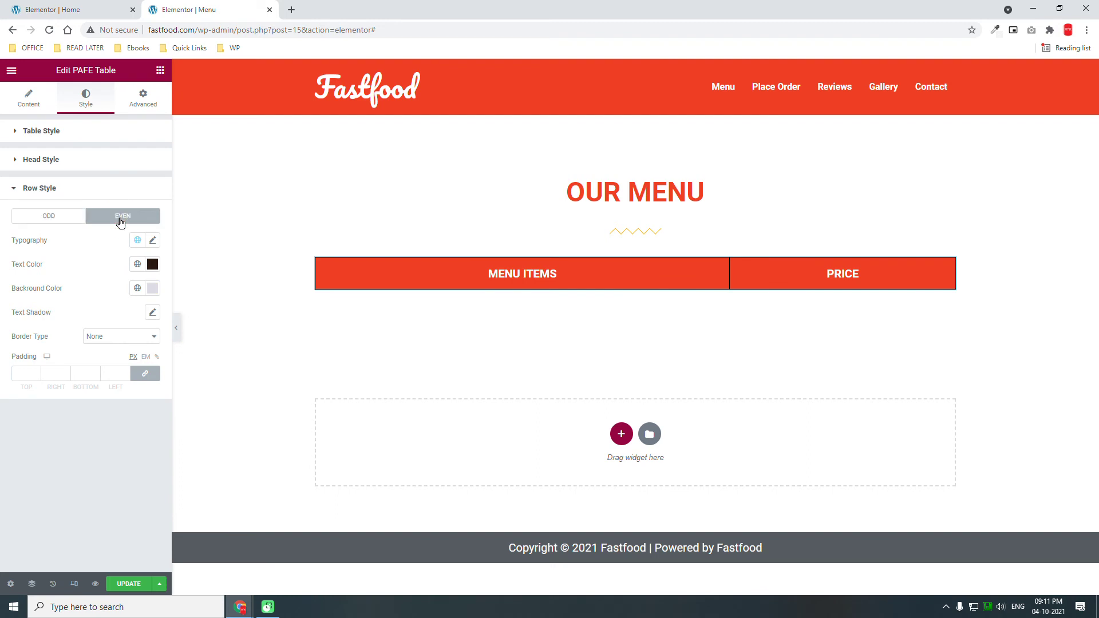
{"action": "left_click", "coordinate": [139, 291]}
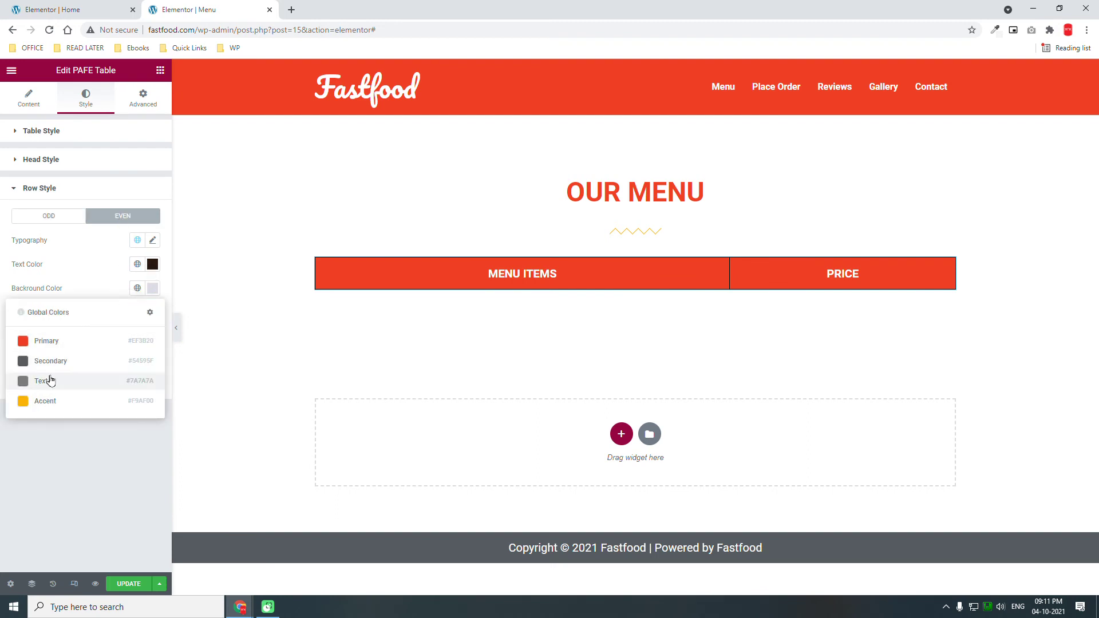
{"action": "left_click", "coordinate": [152, 287]}
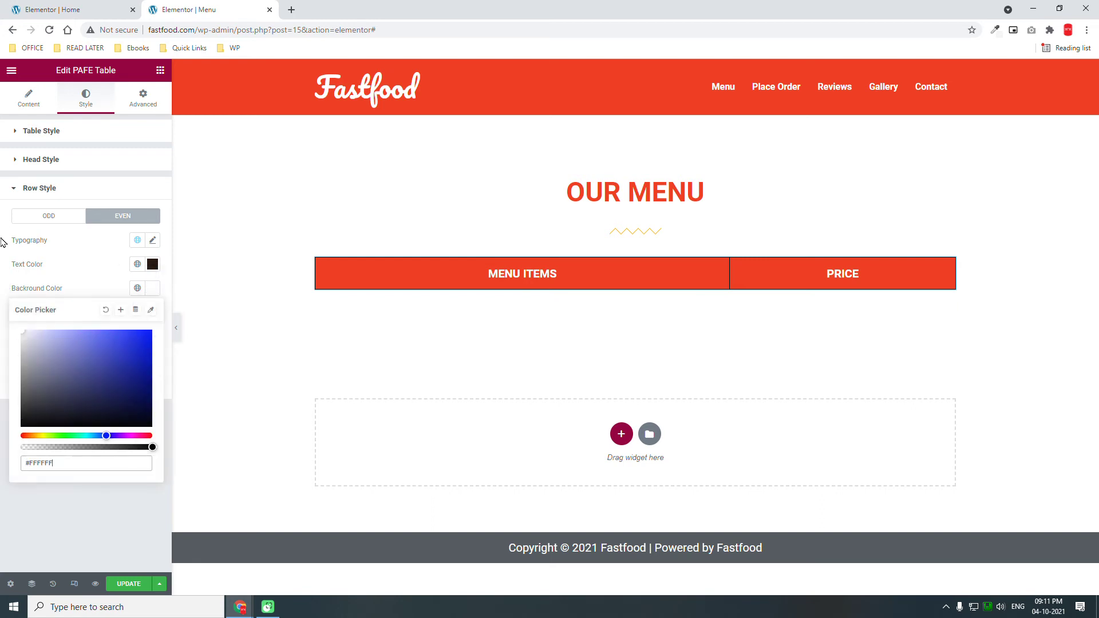
{"action": "left_click", "coordinate": [94, 274]}
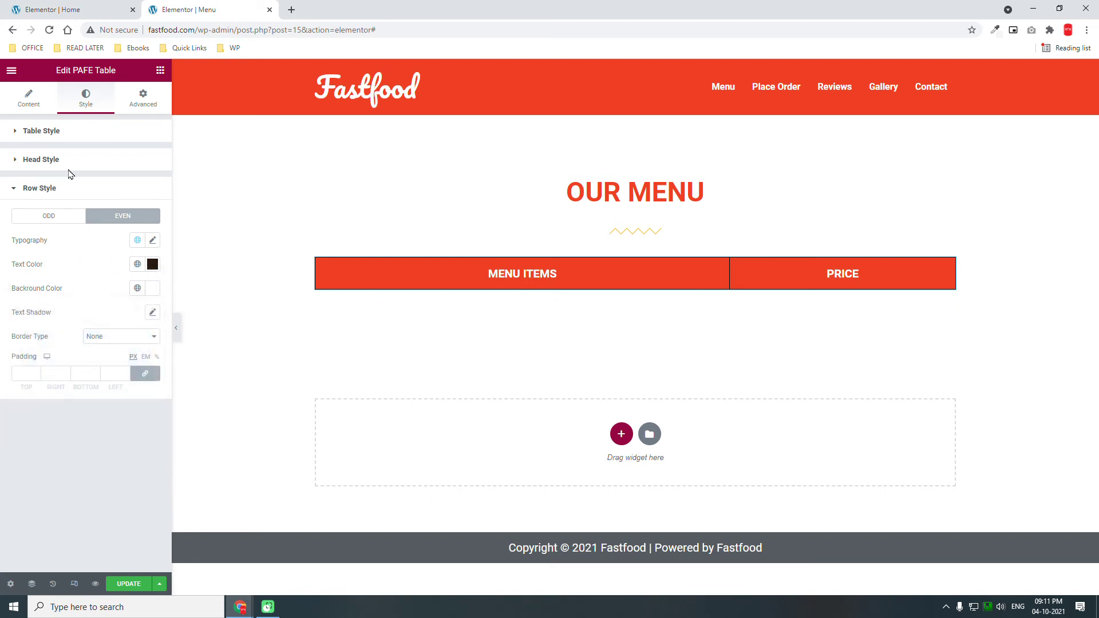
Add a Chicken Fried Rice body cell spanning two columns
{"action": "left_click", "coordinate": [34, 105]}
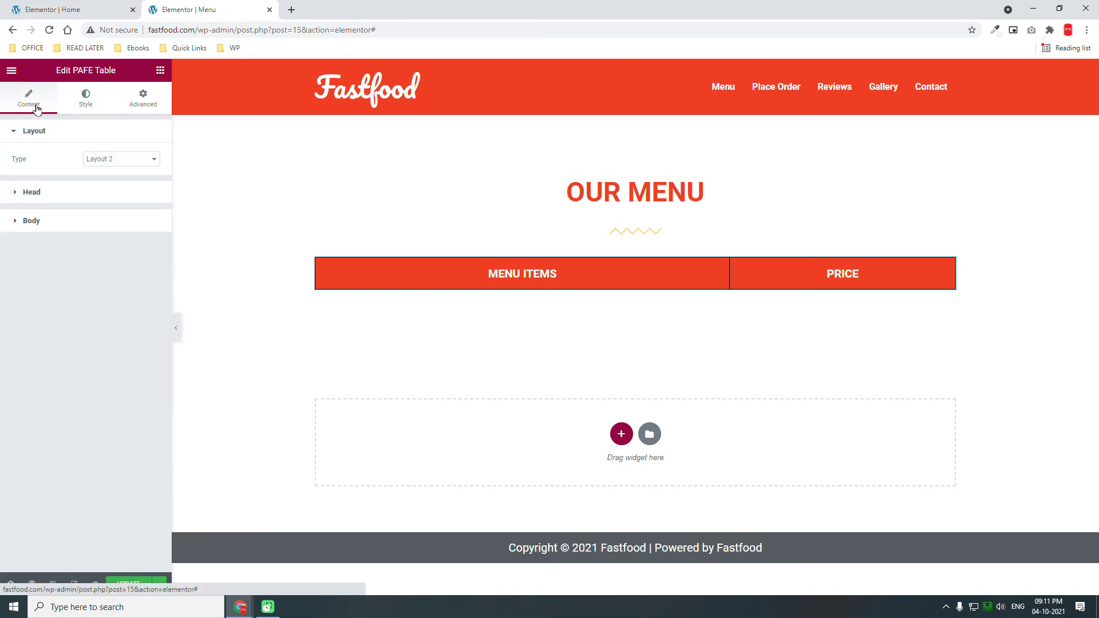
{"action": "left_click", "coordinate": [63, 216]}
{"action": "left_click", "coordinate": [85, 226]}
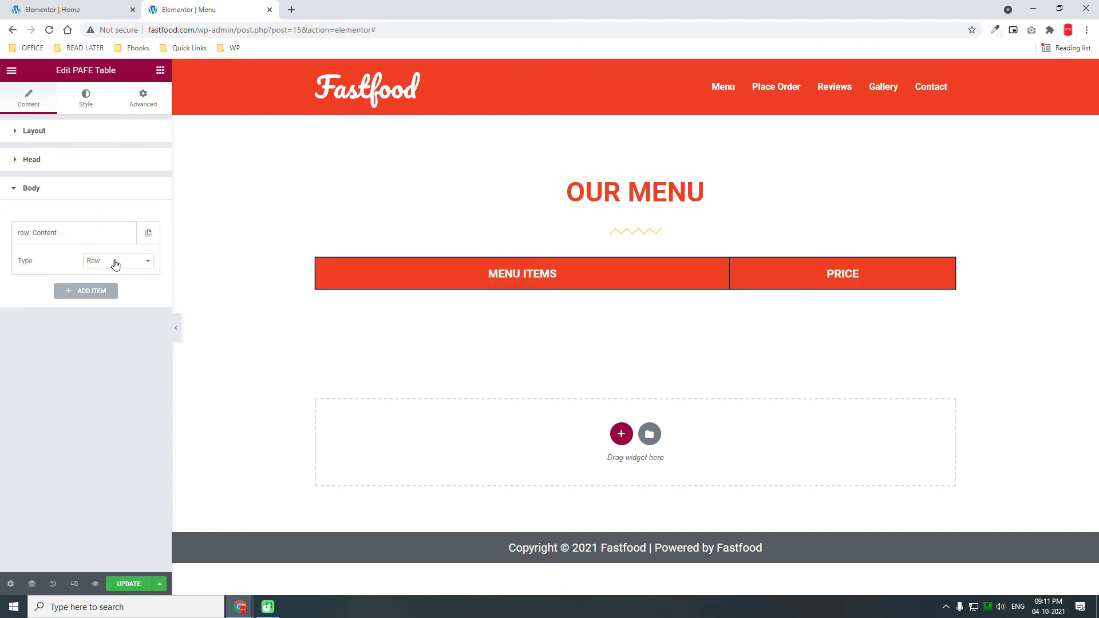
{"action": "left_click", "coordinate": [86, 291]}
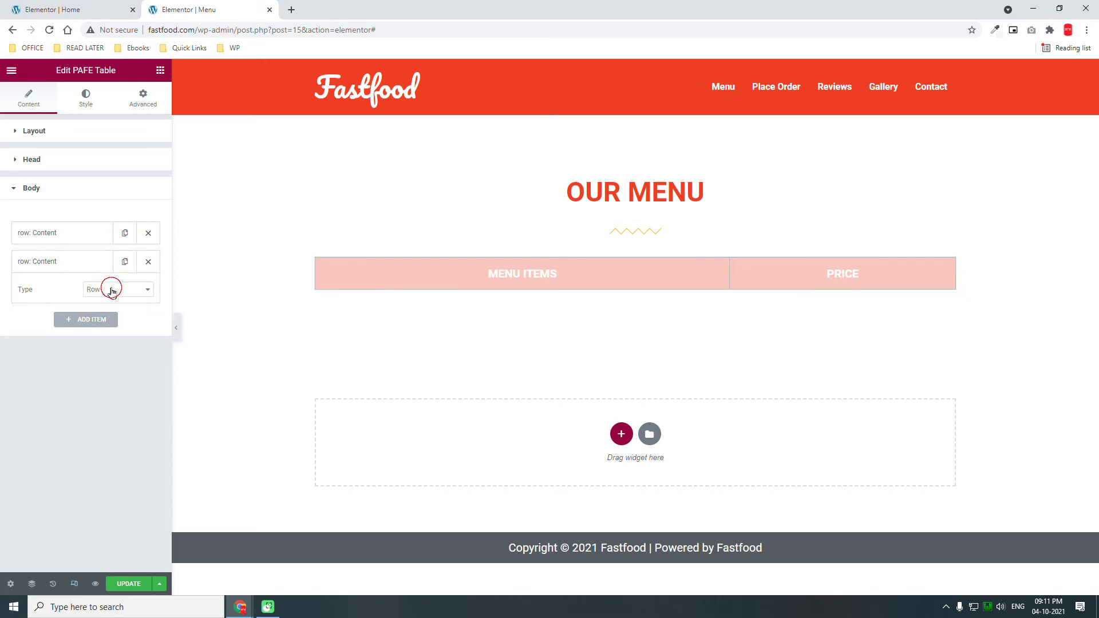
{"action": "left_click", "coordinate": [110, 303]}
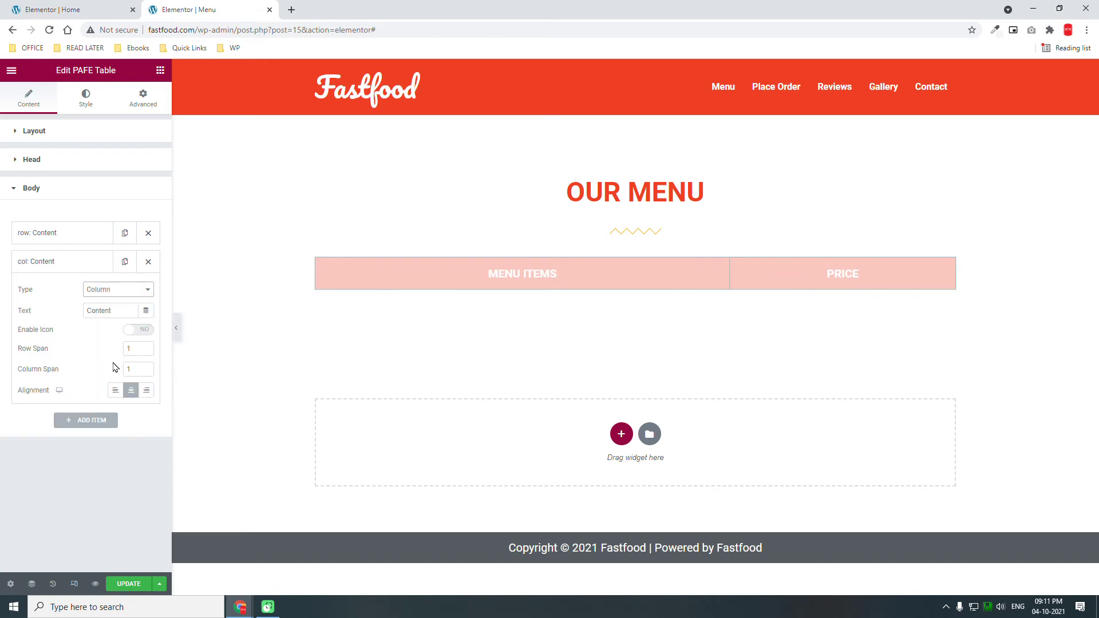
{"action": "left_click", "coordinate": [146, 368]}
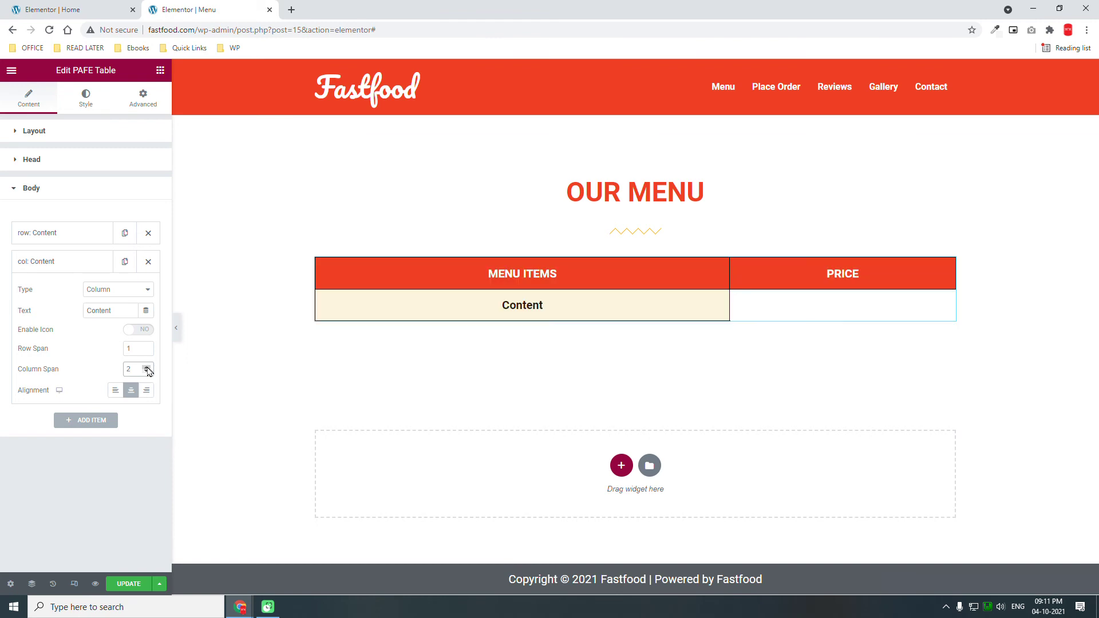
{"action": "left_click_drag", "start_coordinate": [125, 311], "coordinate": [2, 274]}
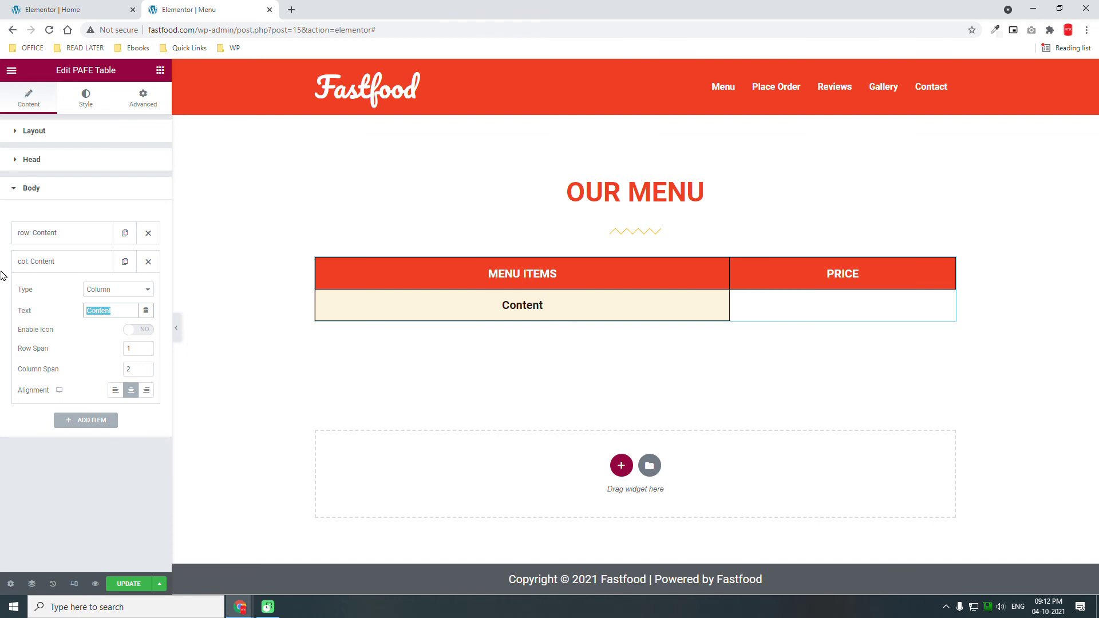
{"action": "type", "text": "Chicke"}
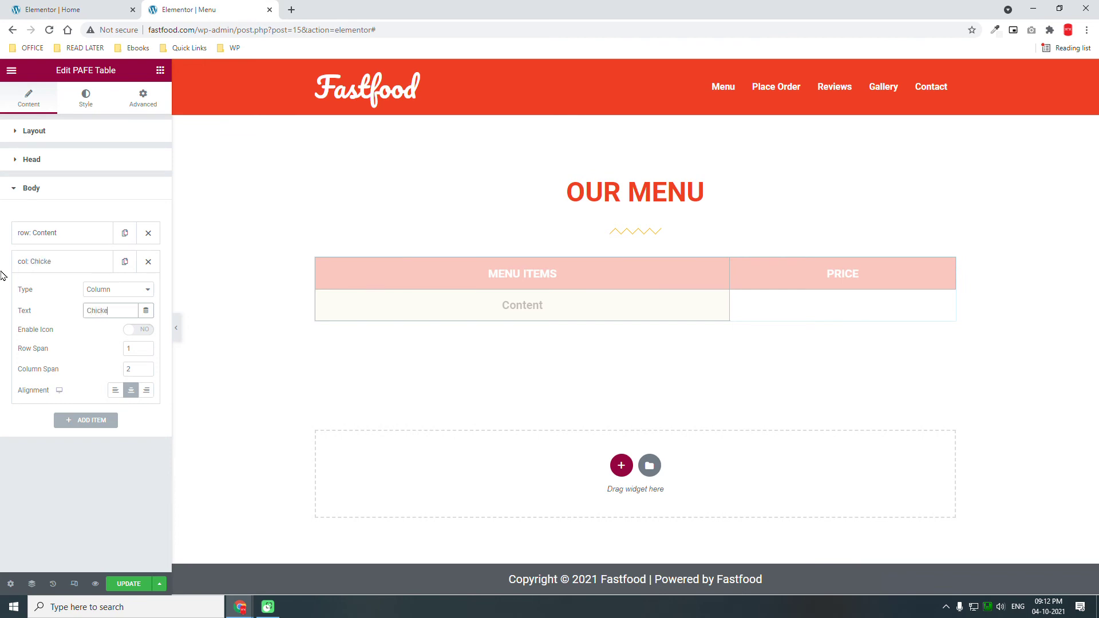
{"action": "type", "text": "n Fried"}
{"action": "type", "text": " Rice"}
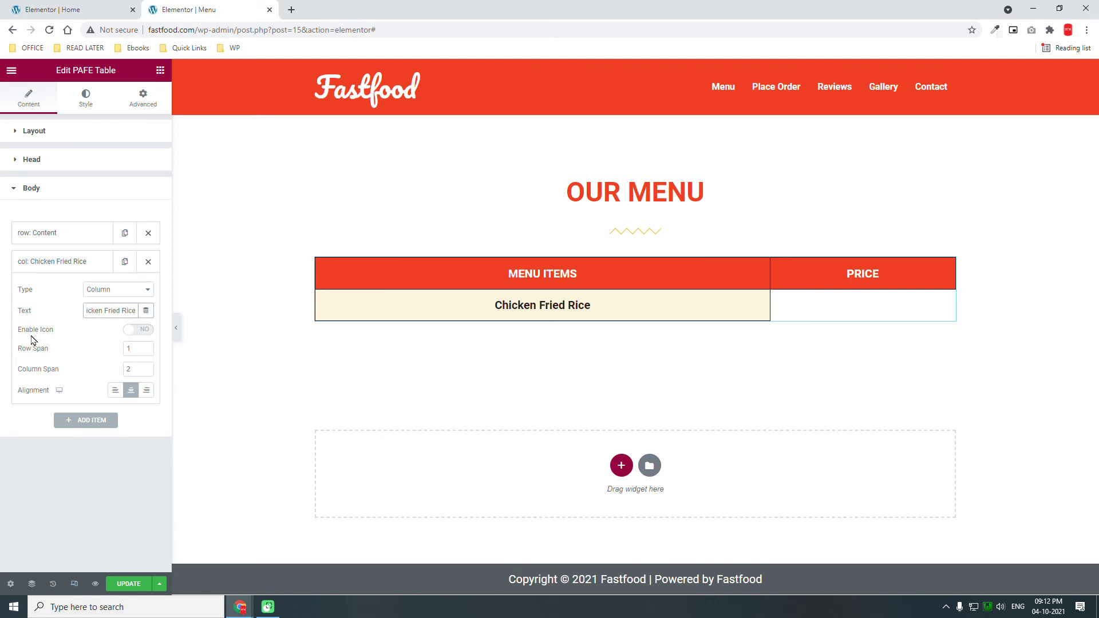
Add a Rs. 250 price cell beside Chicken Fried Rice
{"action": "left_click", "coordinate": [92, 421]}
{"action": "left_click", "coordinate": [121, 321]}
{"action": "left_click", "coordinate": [120, 338]}
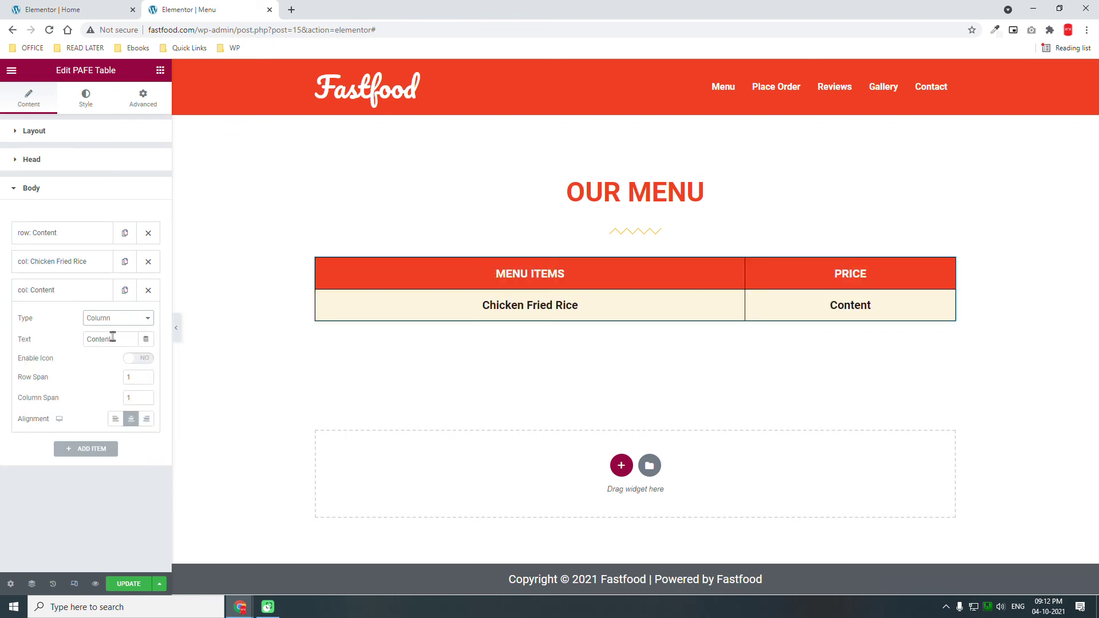
{"action": "left_click_drag", "start_coordinate": [112, 338], "coordinate": [3, 318]}
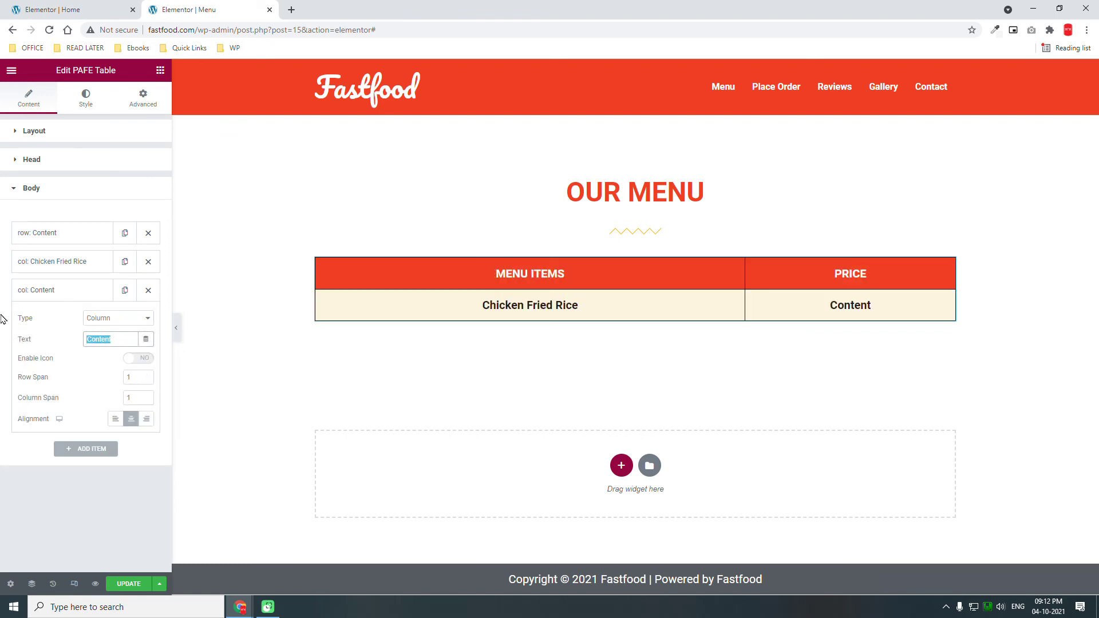
{"action": "type", "text": "Rs."}
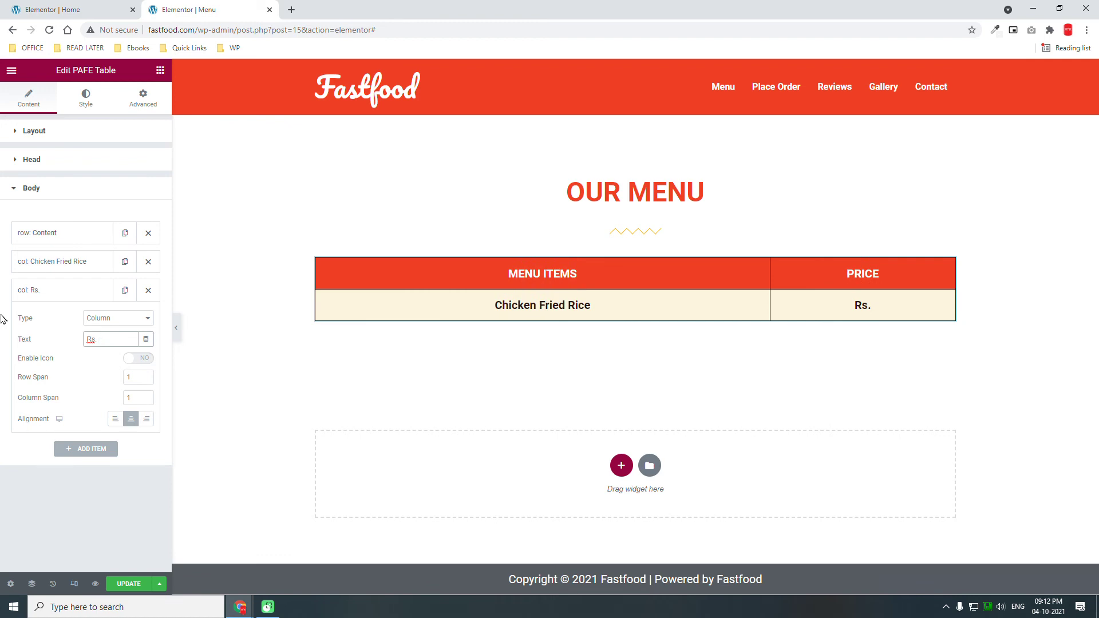
{"action": "type", "text": " 250"}
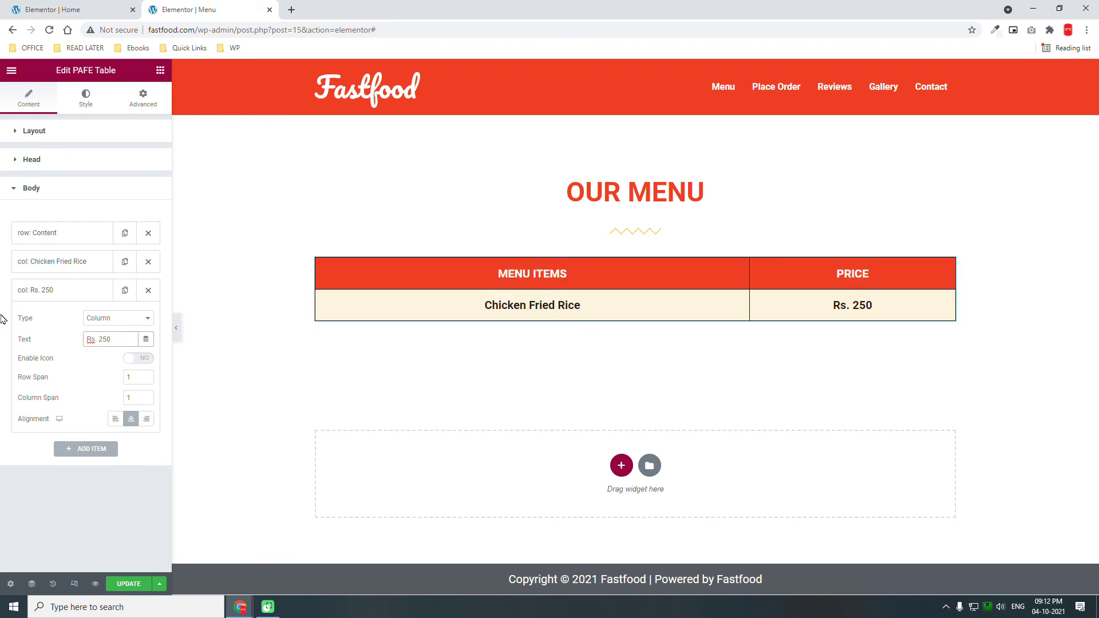
Add a second body row with a two-column Pork Chowmein cell
{"action": "left_click", "coordinate": [44, 292]}
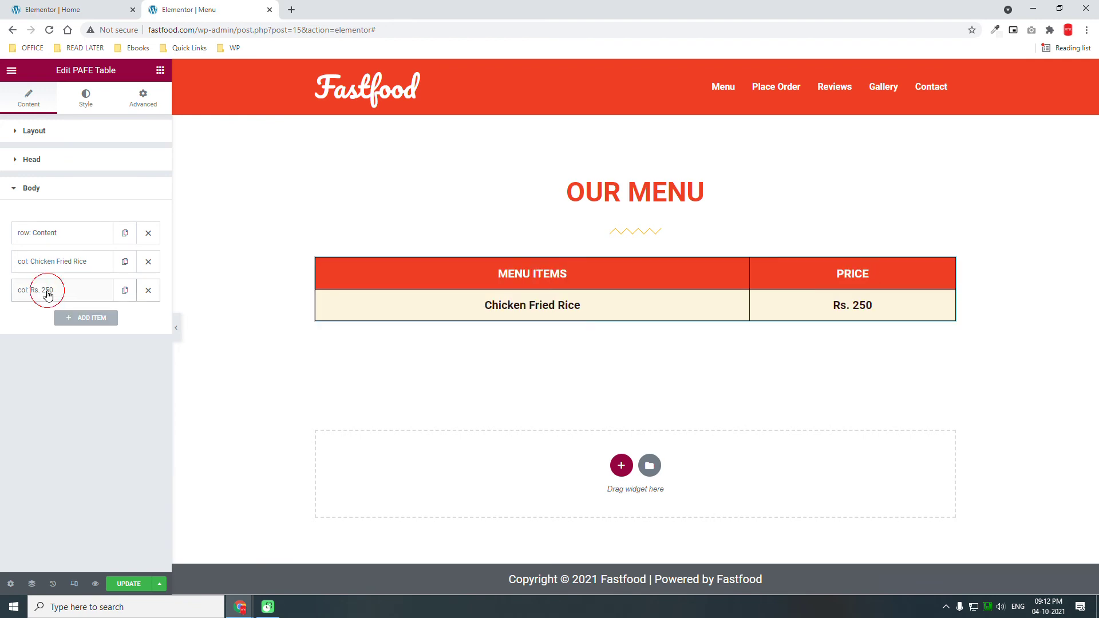
{"action": "left_click", "coordinate": [93, 319]}
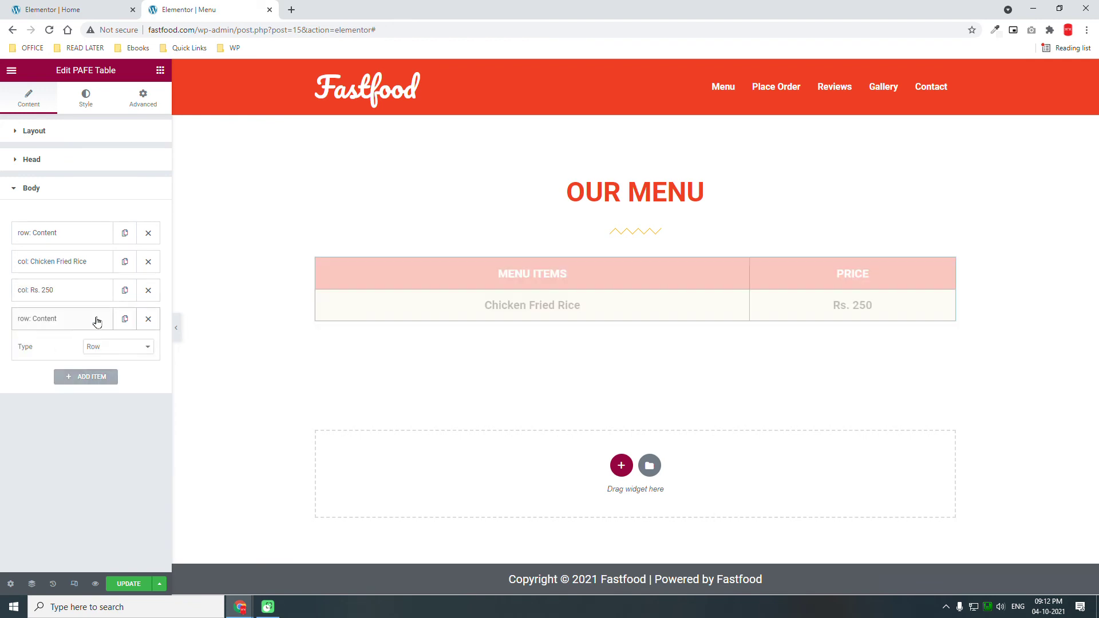
{"action": "left_click", "coordinate": [91, 379]}
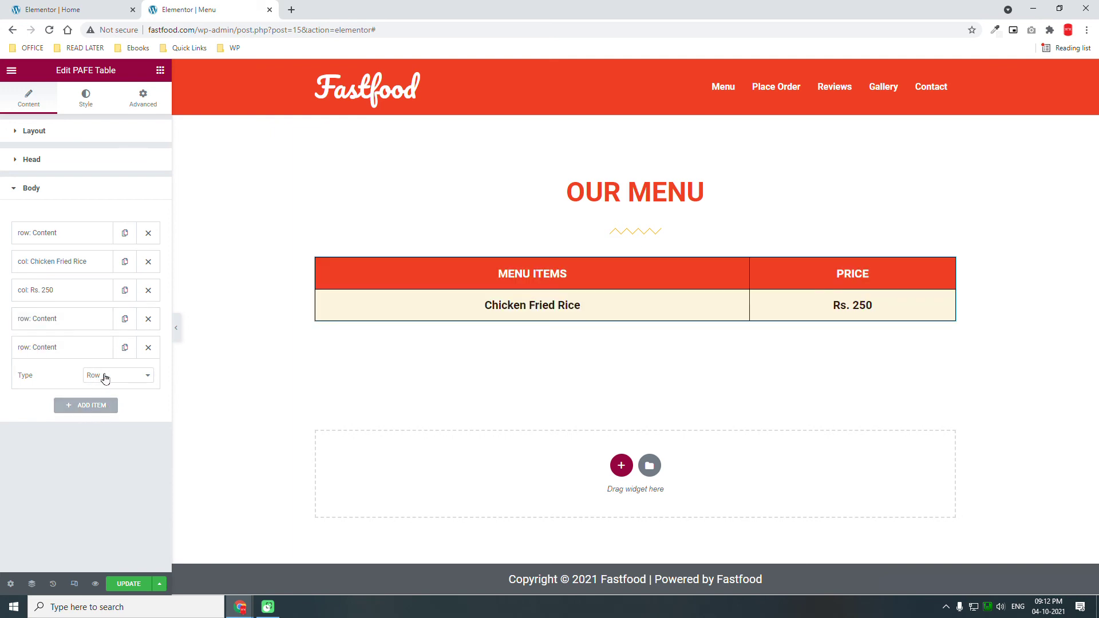
{"action": "left_click", "coordinate": [104, 378]}
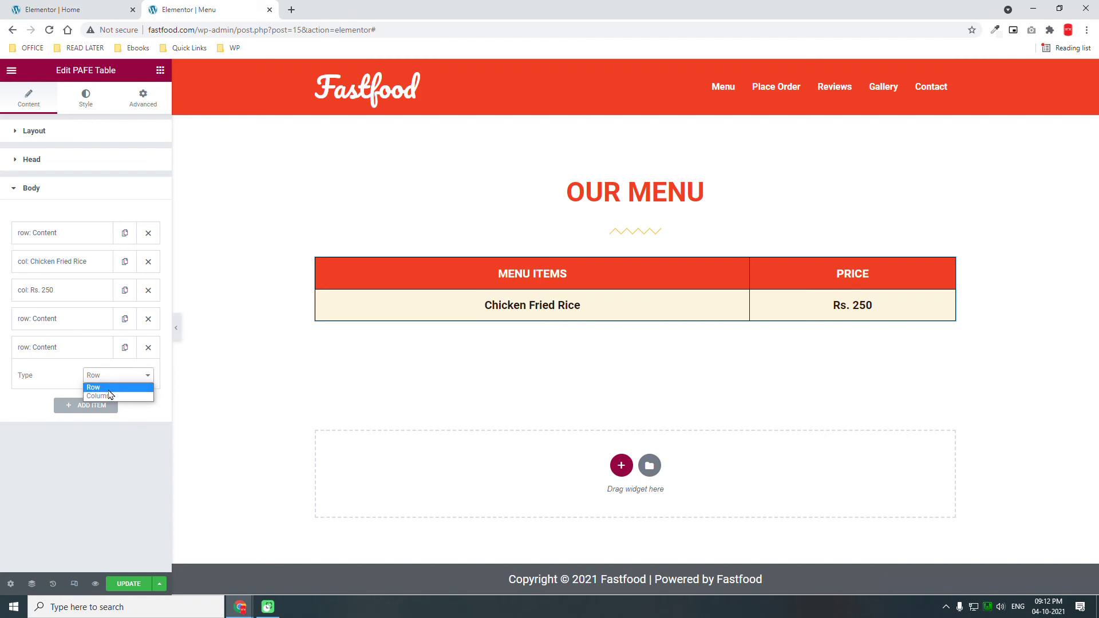
{"action": "left_click", "coordinate": [110, 396]}
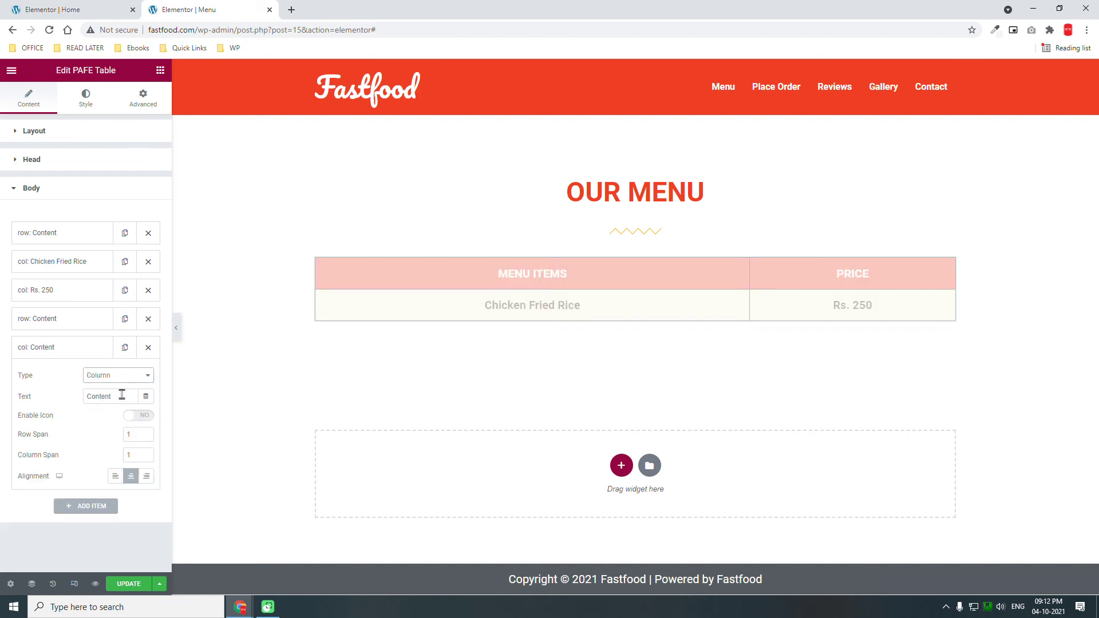
{"action": "left_click", "coordinate": [146, 455]}
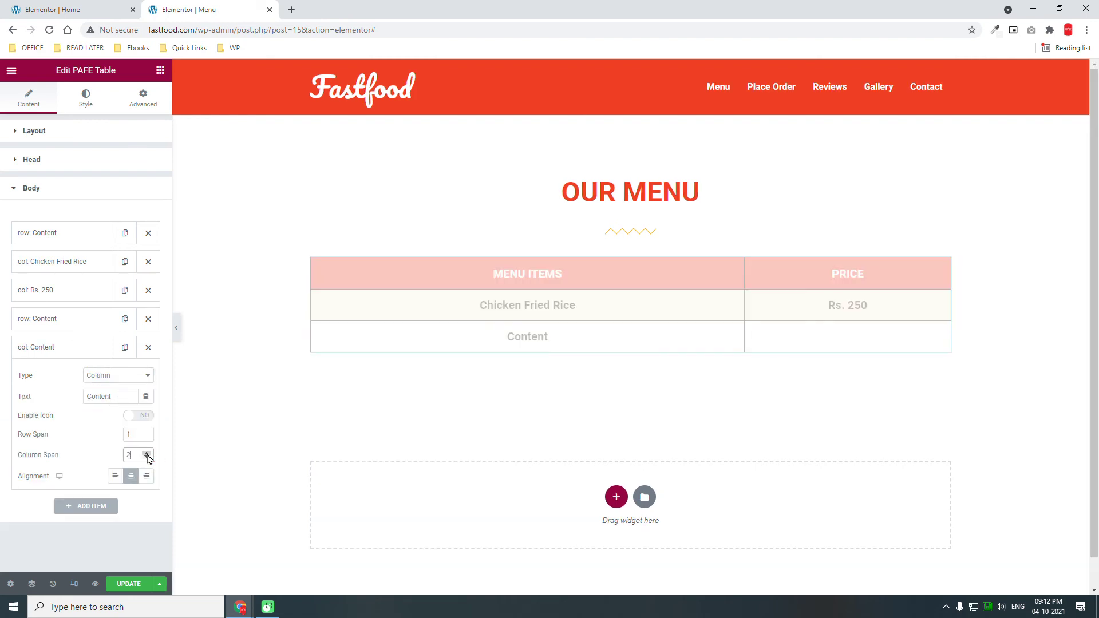
{"action": "left_click_drag", "start_coordinate": [121, 396], "coordinate": [1, 388]}
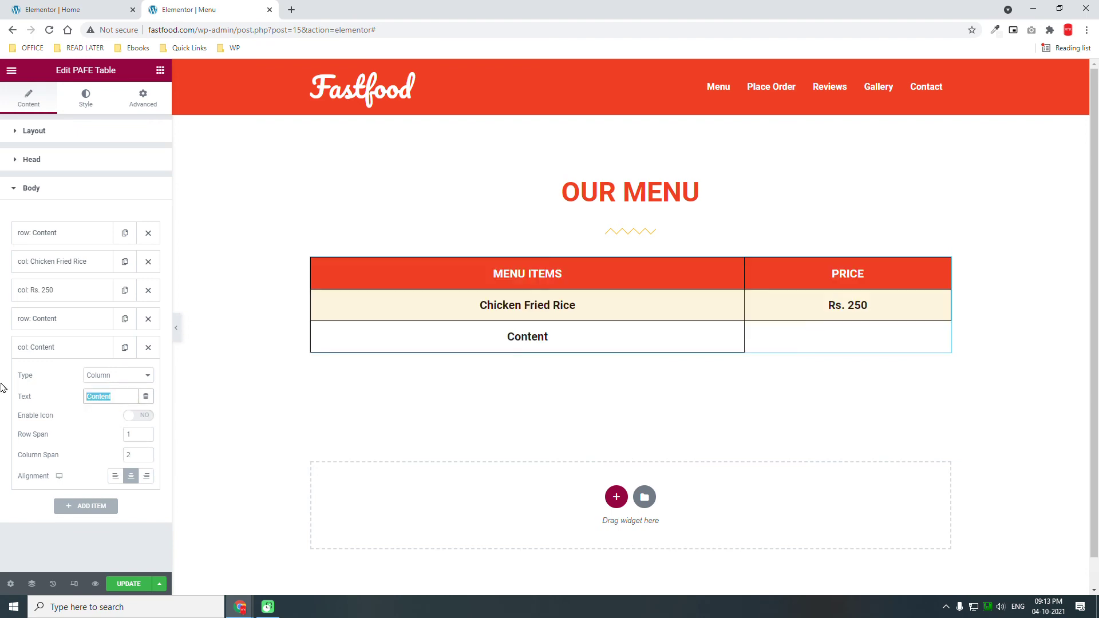
{"action": "type", "text": "PO"}
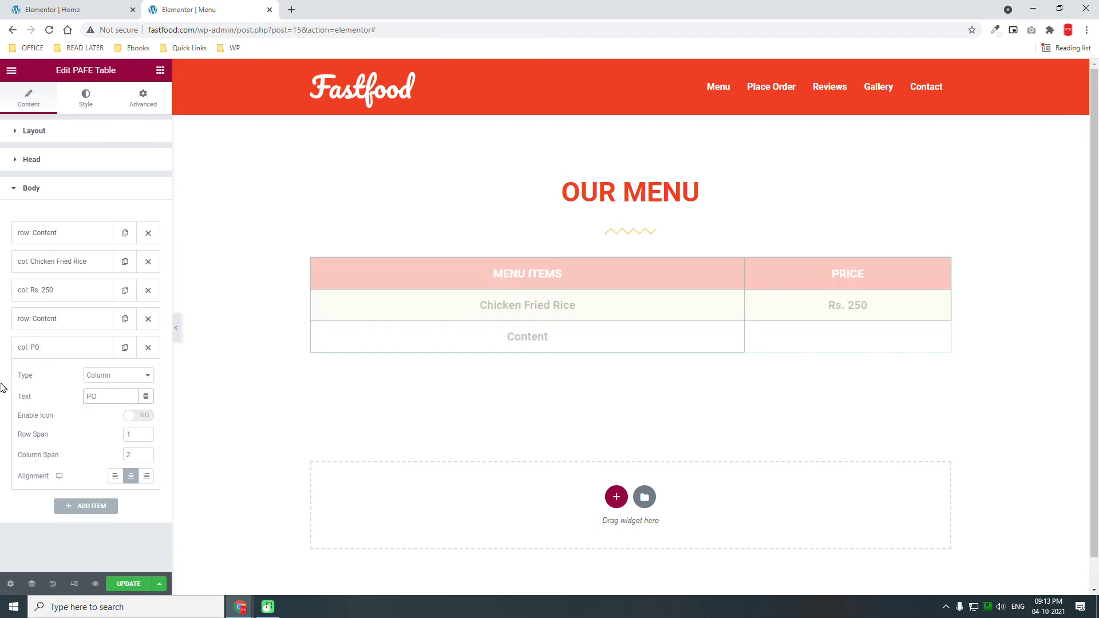
{"action": "type", "text": "rork Chowmein"}
Copy the Rs. 250 price cell into the new row and change it to Rs. 350
{"action": "left_click", "coordinate": [69, 347]}
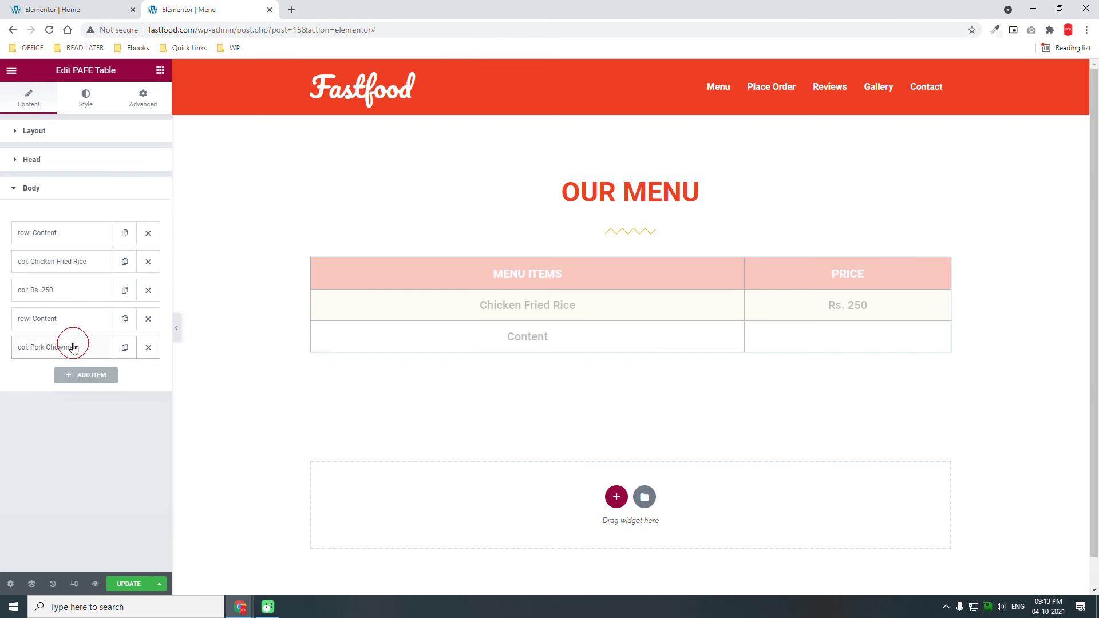
{"action": "left_click", "coordinate": [127, 292]}
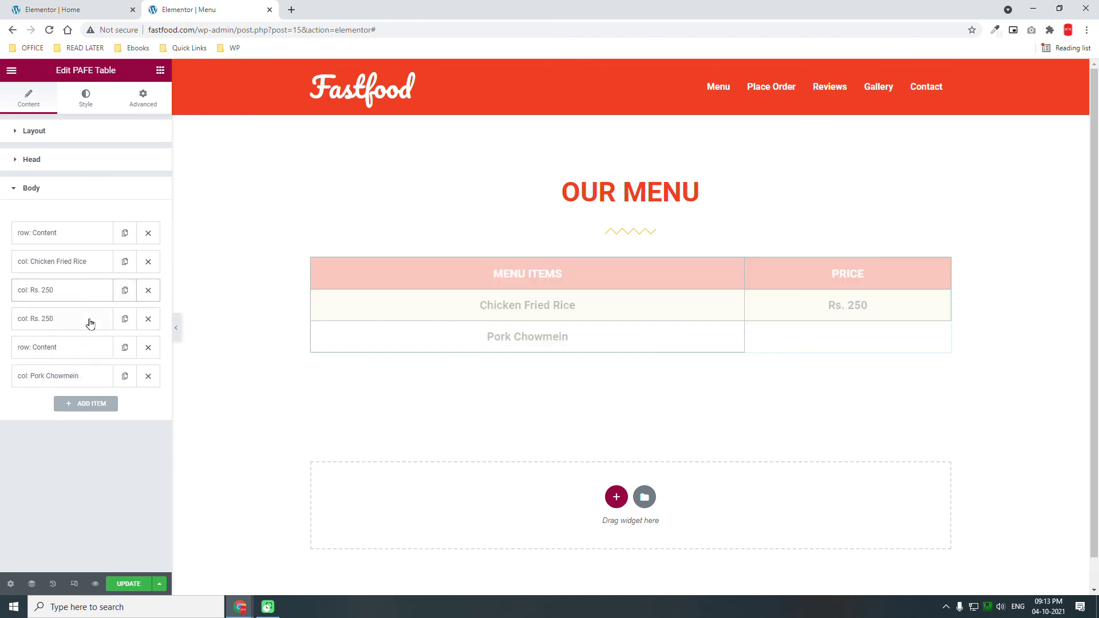
{"action": "left_click_drag", "start_coordinate": [88, 318], "coordinate": [79, 390]}
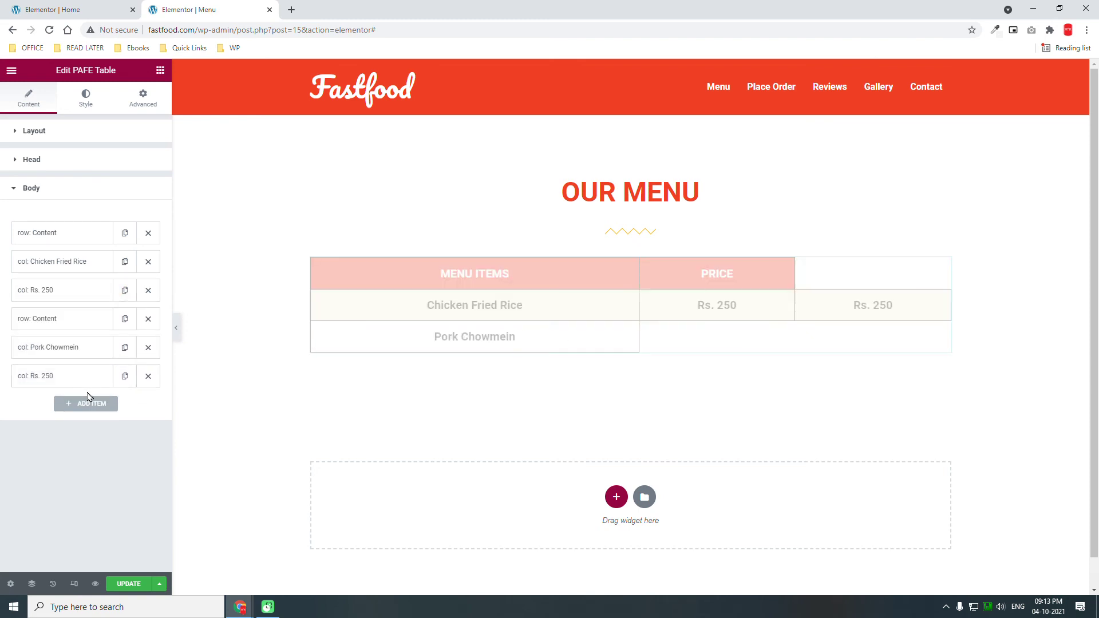
{"action": "left_click", "coordinate": [96, 386]}
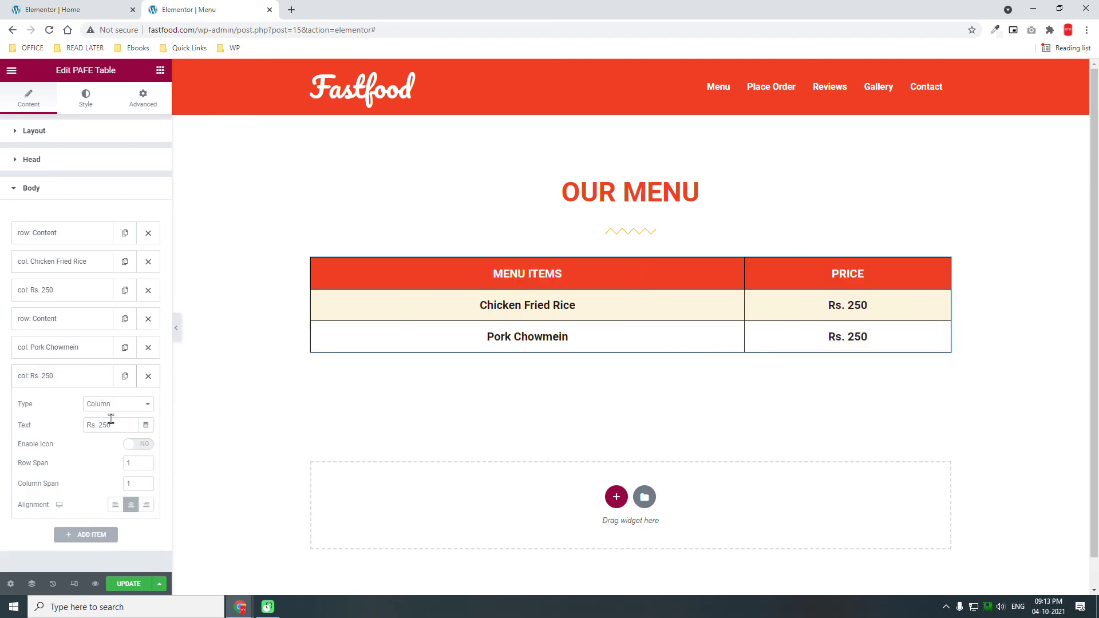
{"action": "left_click_drag", "start_coordinate": [111, 424], "coordinate": [98, 425]}
{"action": "type", "text": "35"}
{"action": "left_click", "coordinate": [76, 384]}
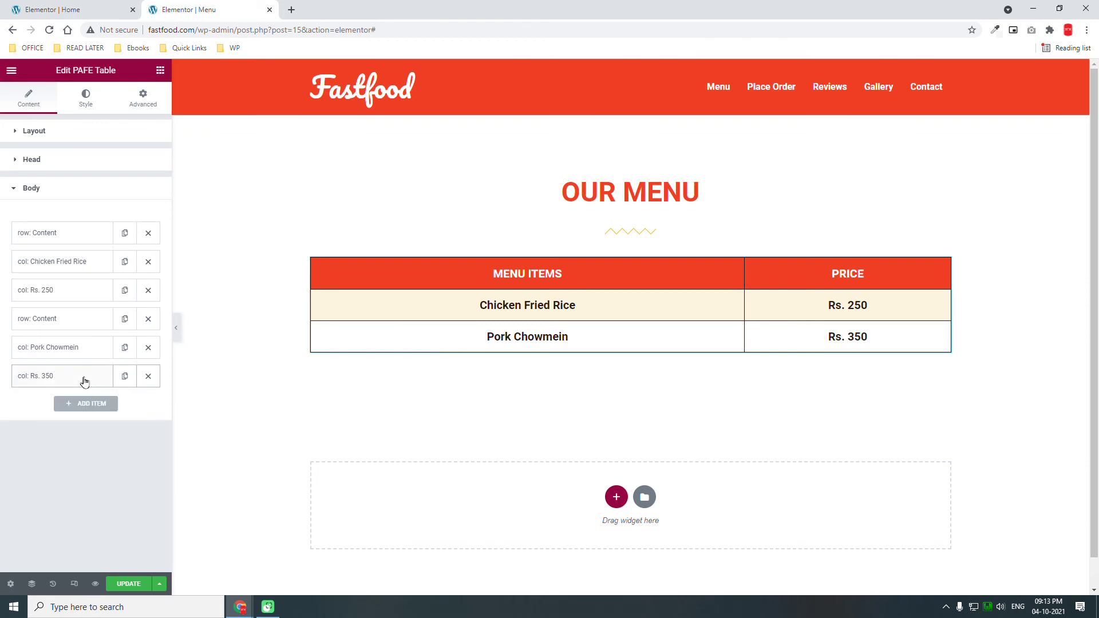
Add a third row holding copies of the Pork Chowmein and Rs. 350 cells
{"action": "left_click", "coordinate": [91, 403]}
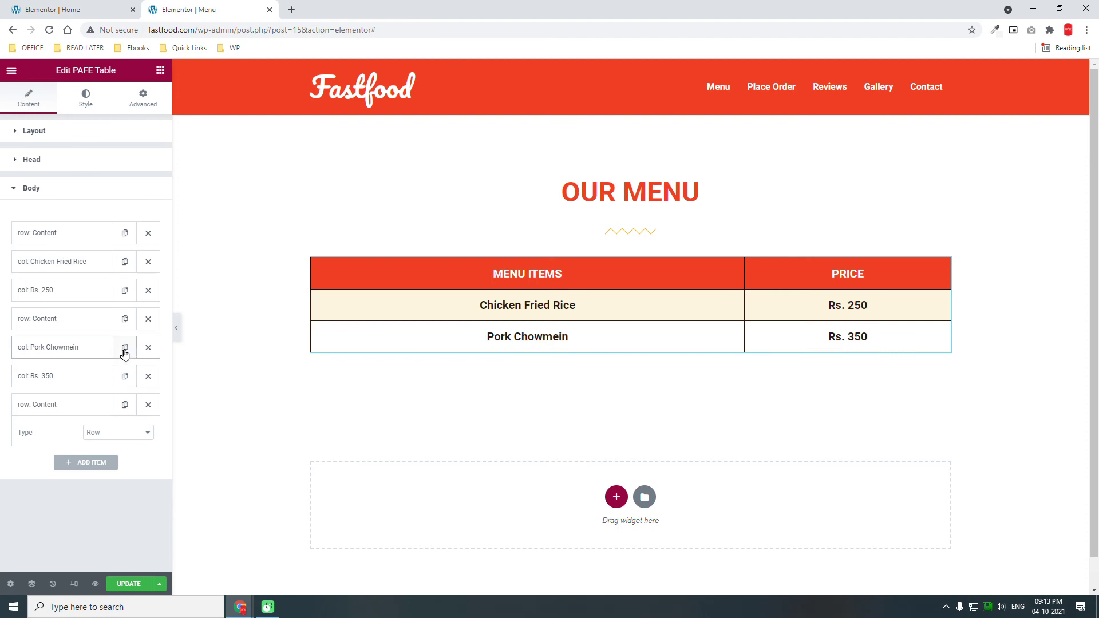
{"action": "left_click", "coordinate": [124, 348]}
{"action": "left_click", "coordinate": [85, 374]}
{"action": "left_click_drag", "start_coordinate": [82, 391], "coordinate": [78, 459]}
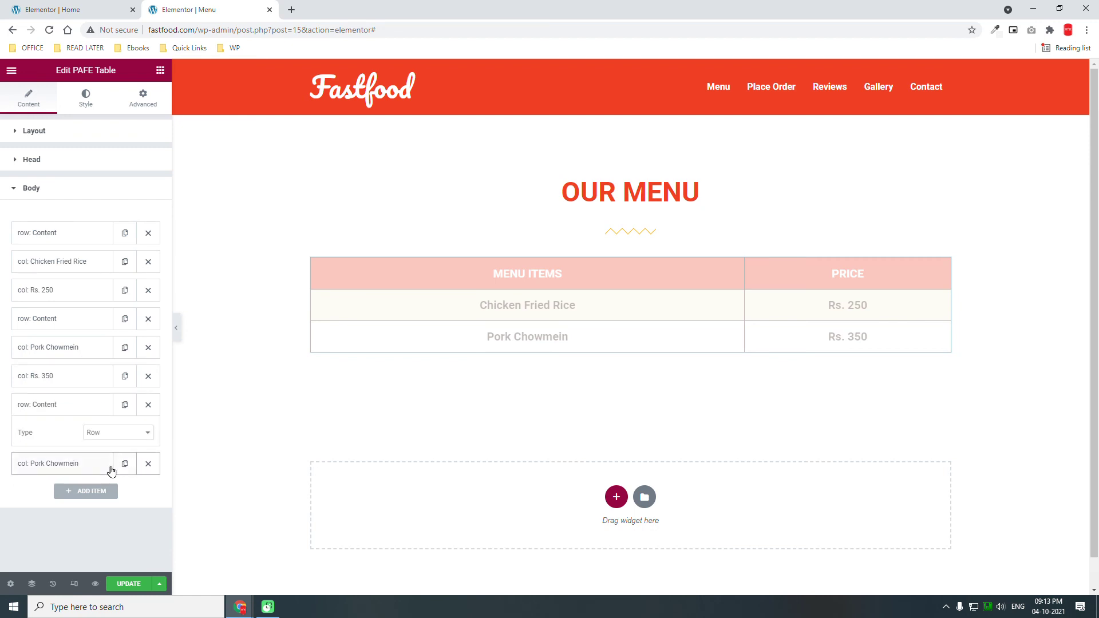
{"action": "left_click", "coordinate": [125, 378]}
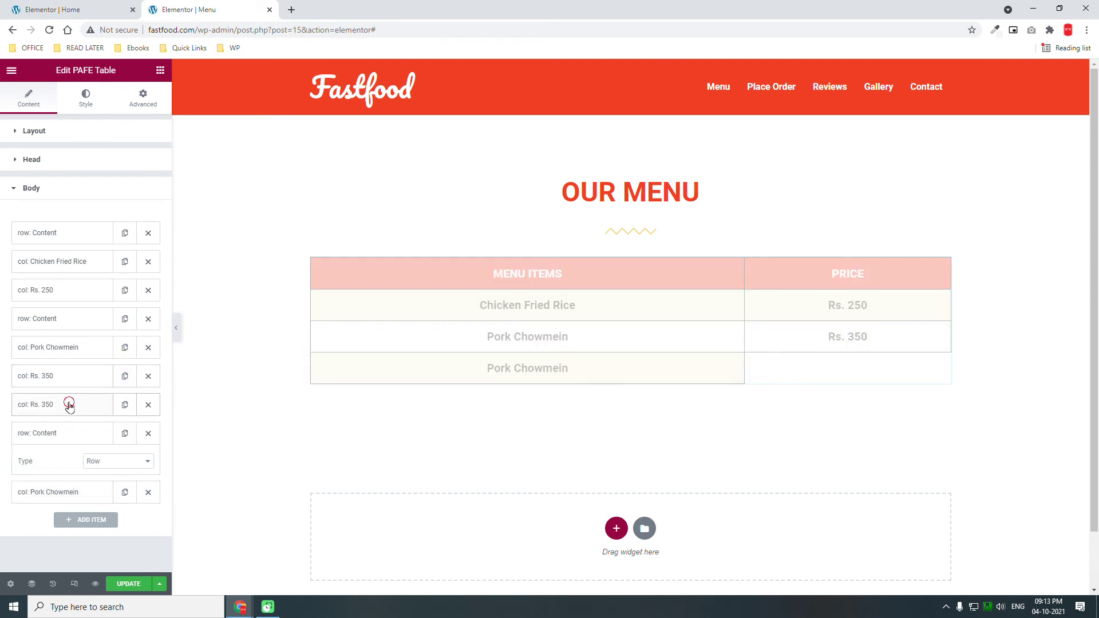
{"action": "mouse_move", "coordinate": [66, 404]}
{"action": "left_mouse_down"}
{"action": "mouse_move", "coordinate": [66, 491]}
{"action": "mouse_move", "coordinate": [81, 505]}
{"action": "left_mouse_up"}
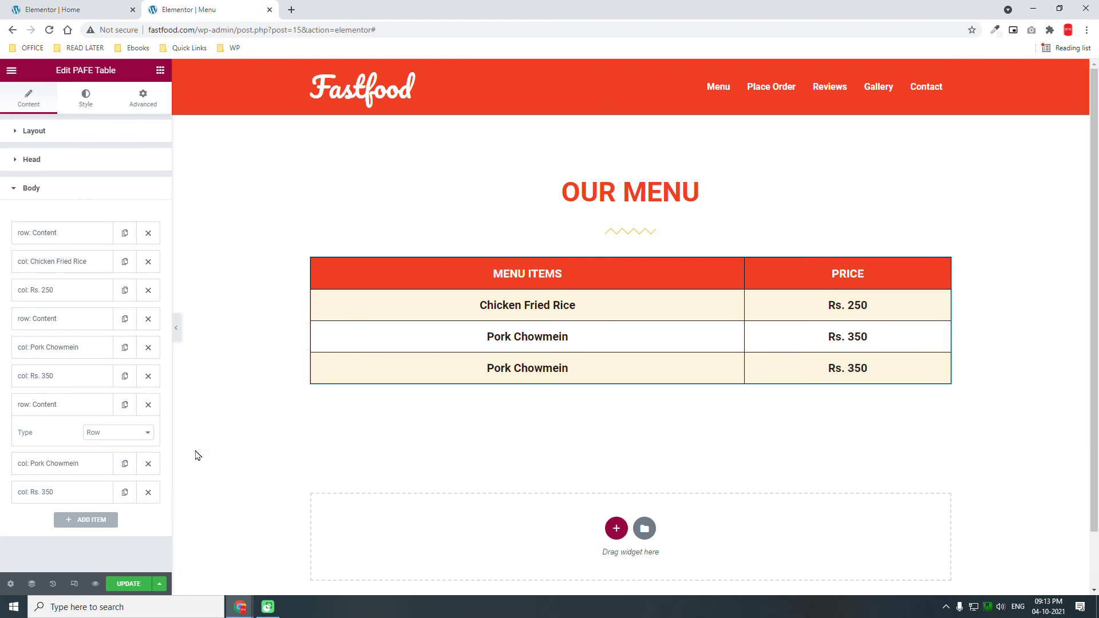
Rename the third row's dish from Pork Chowmein to Chicken Momo
{"action": "left_click", "coordinate": [91, 463]}
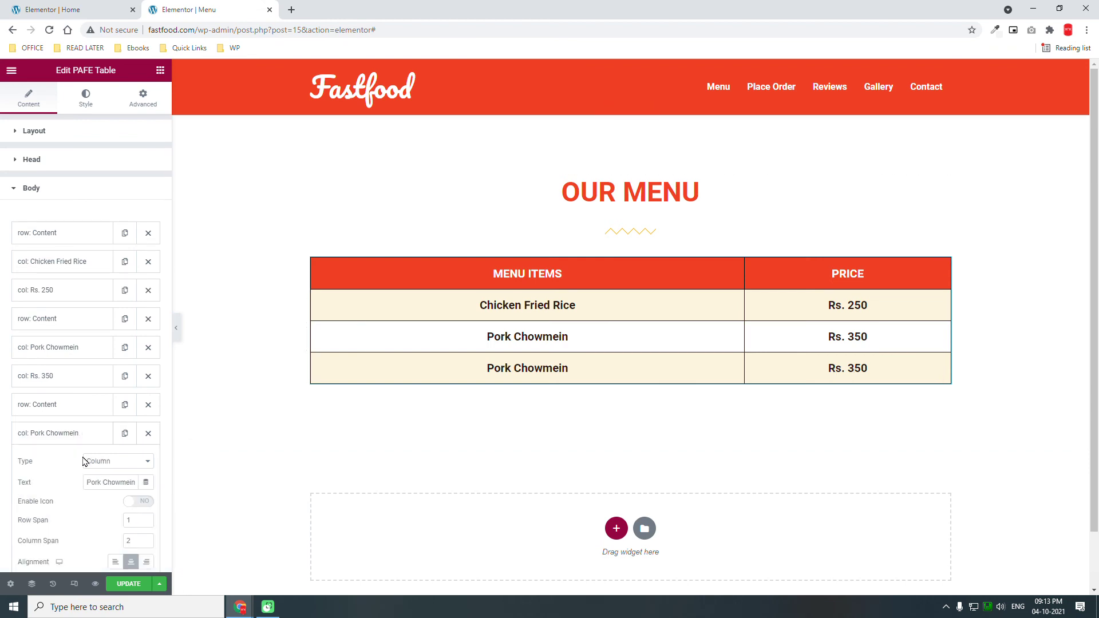
{"action": "left_click", "coordinate": [118, 483]}
{"action": "key", "text": "ctrl+a"}
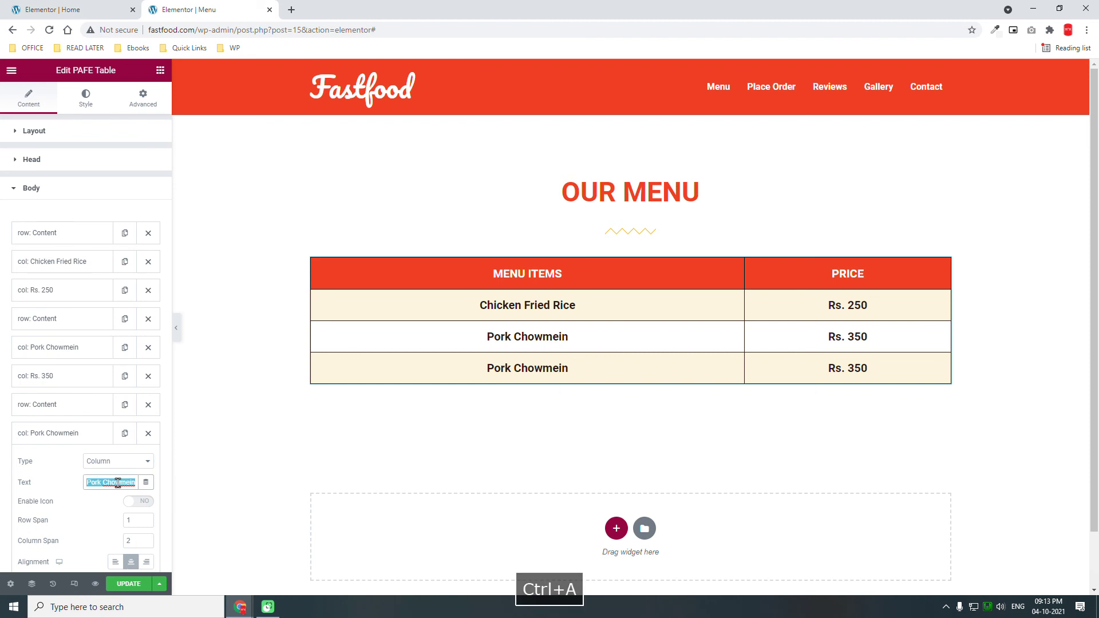
{"action": "key", "text": "BackSpace"}
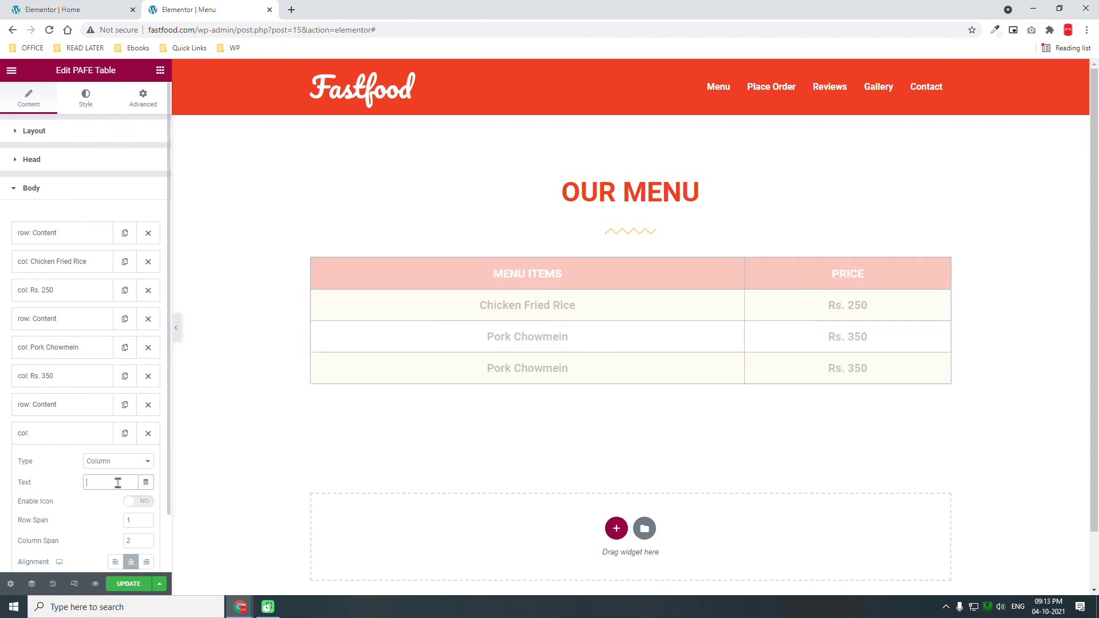
{"action": "type", "text": "Chi"}
{"action": "type", "text": "ken Mo"}
{"action": "type", "text": "om"}
{"action": "left_click", "coordinate": [79, 432]}
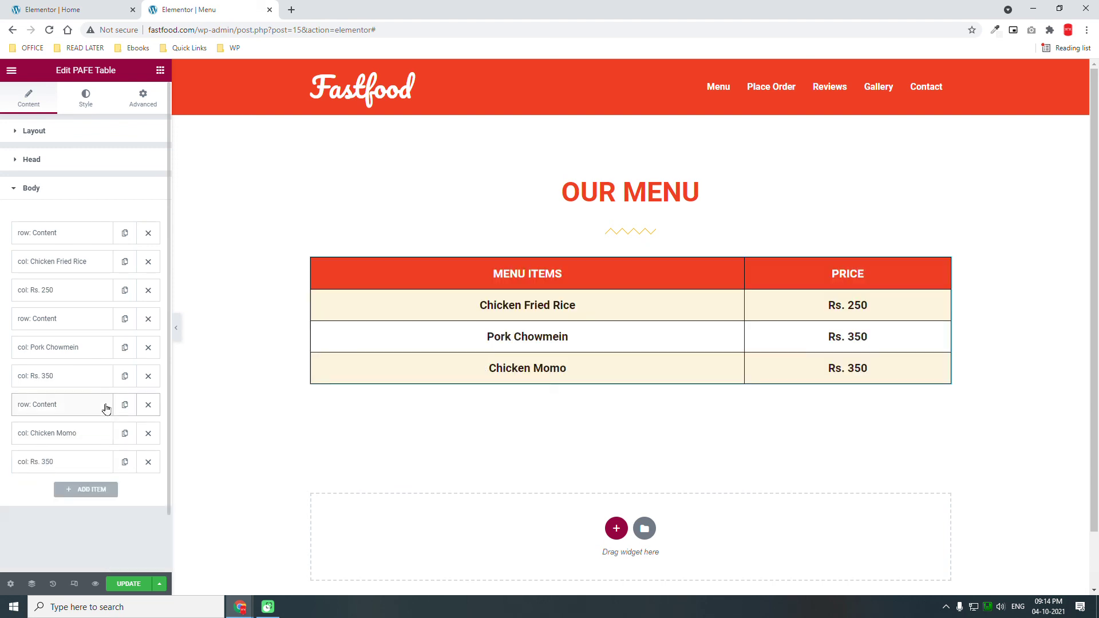
Add a new table row and fill it with copies of the Chicken Momo and Rs. 350 cells
{"action": "left_click", "coordinate": [76, 489]}
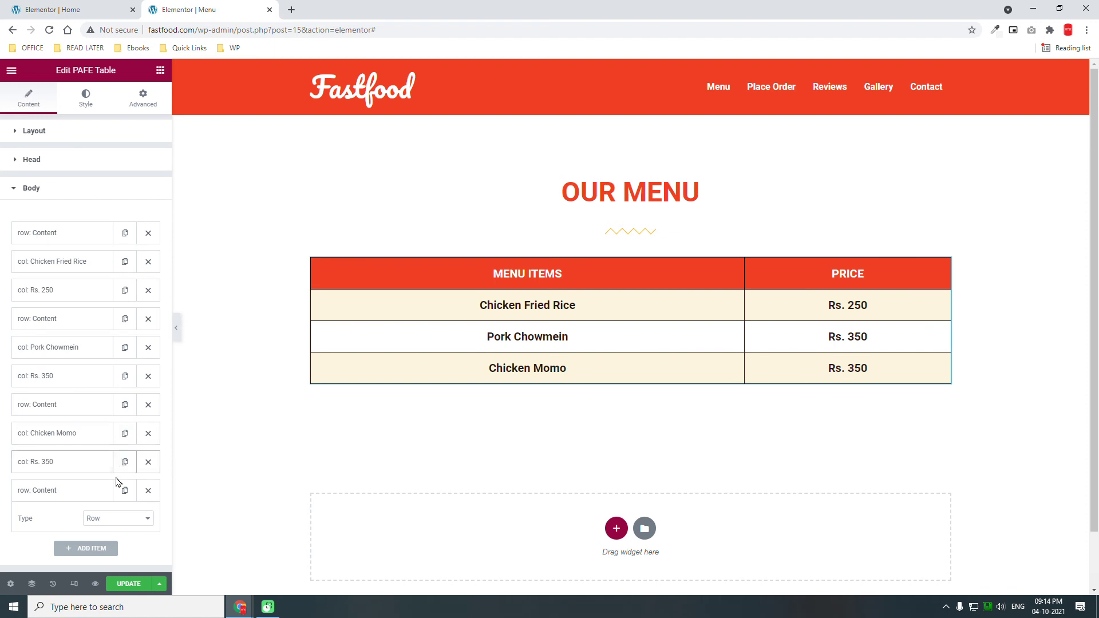
{"action": "left_click", "coordinate": [125, 433]}
{"action": "left_click_drag", "start_coordinate": [90, 461], "coordinate": [90, 550]}
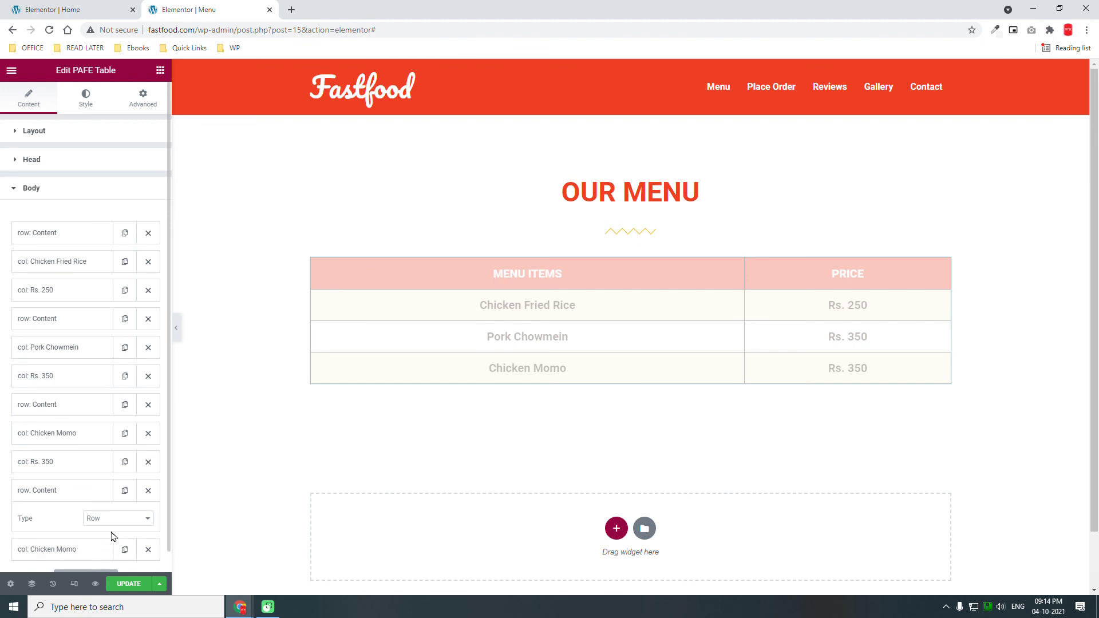
{"action": "scroll", "coordinate": [94, 520], "scroll_direction": "down", "scroll_amount": 1}
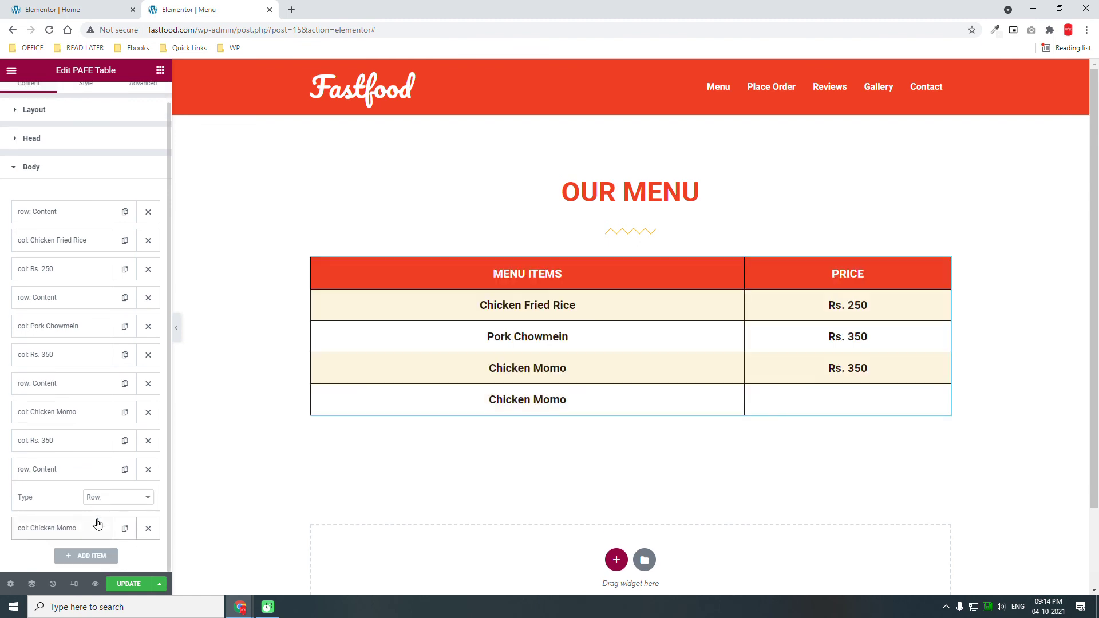
{"action": "left_click", "coordinate": [121, 440]}
{"action": "left_click_drag", "start_coordinate": [95, 469], "coordinate": [69, 563]}
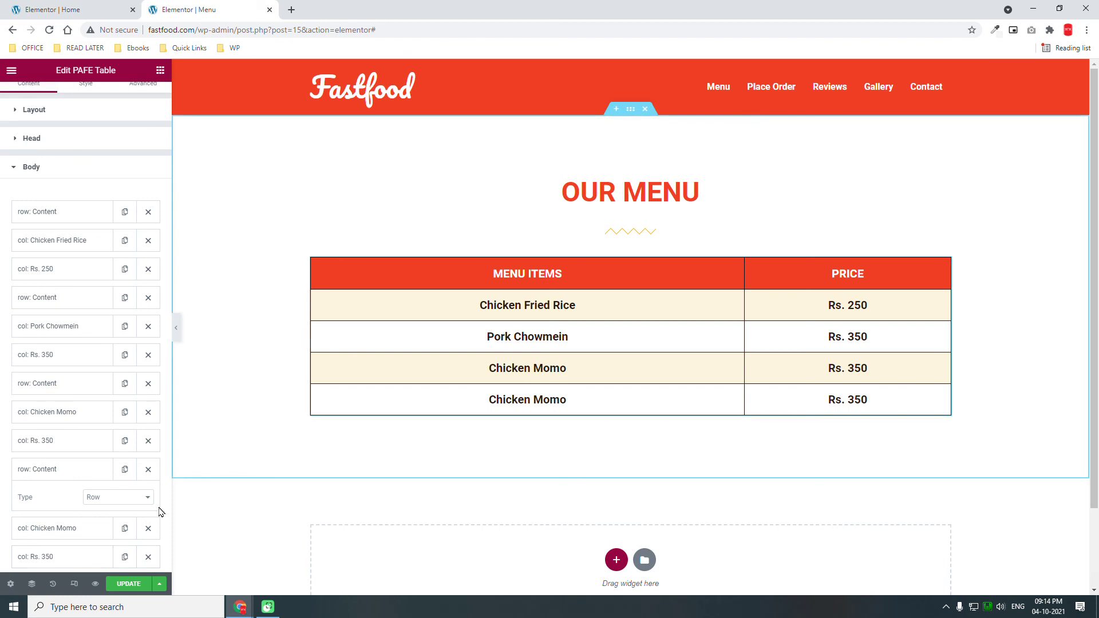
Clear the fourth-row dish name Chicken Momo so it can become Egg Roll
{"action": "left_click", "coordinate": [52, 528]}
{"action": "scroll", "coordinate": [73, 523], "scroll_direction": "down", "scroll_amount": 1}
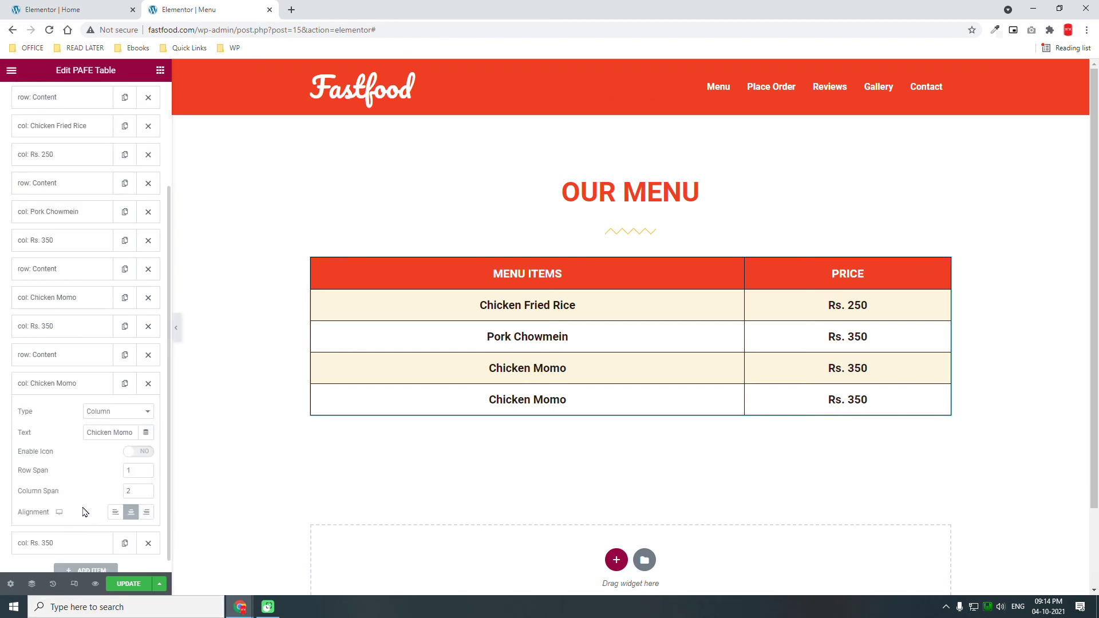
{"action": "left_click", "coordinate": [115, 432]}
{"action": "key", "text": "ctrl+a"}
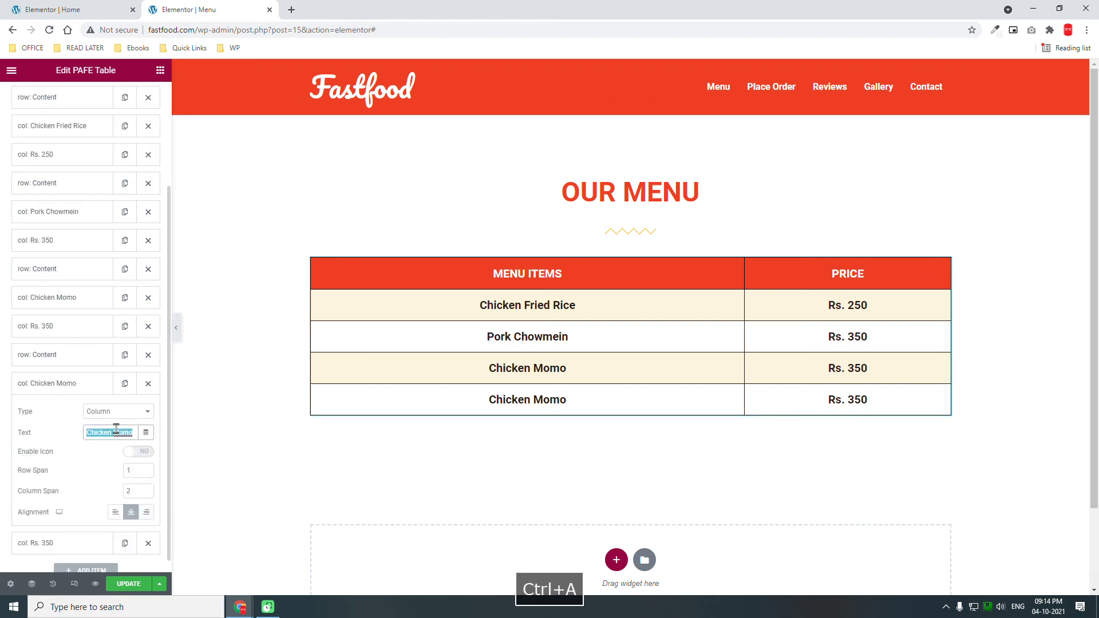
{"action": "key", "text": "BackSpace"}
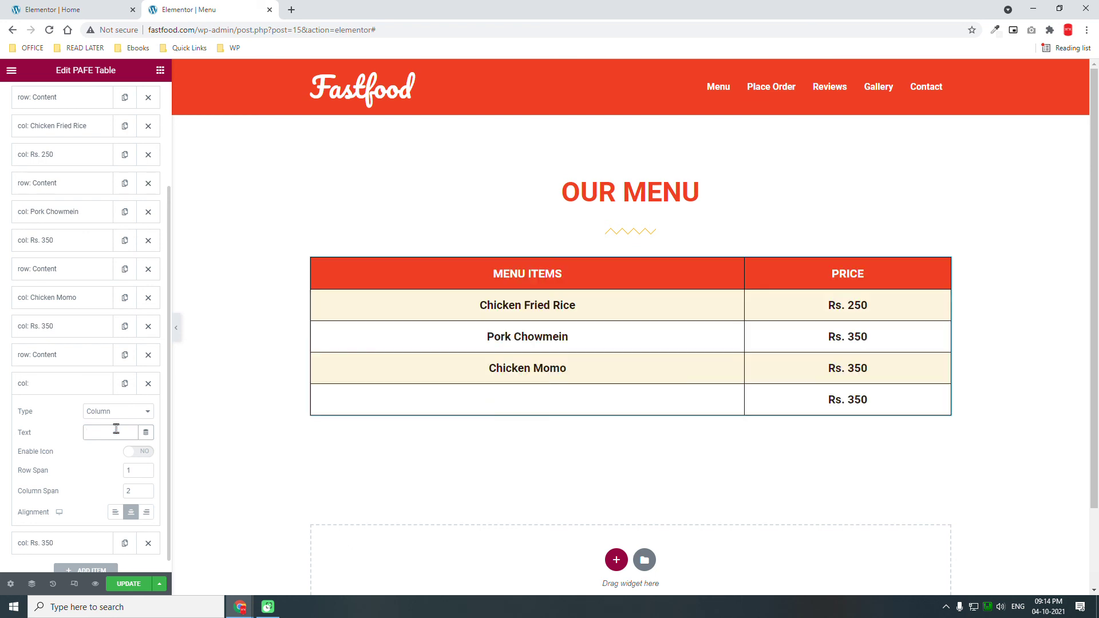
{"action": "type", "text": "Egg Roll"}
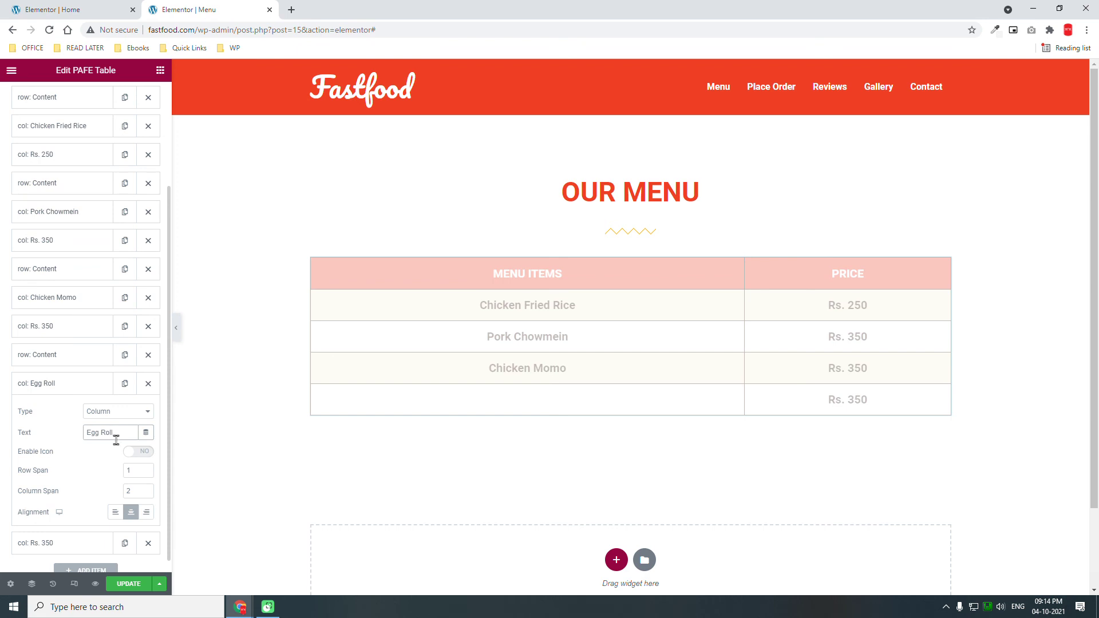
Change the fourth-row price from Rs. 350 to Rs. 150 and save the page
{"action": "left_click", "coordinate": [66, 540]}
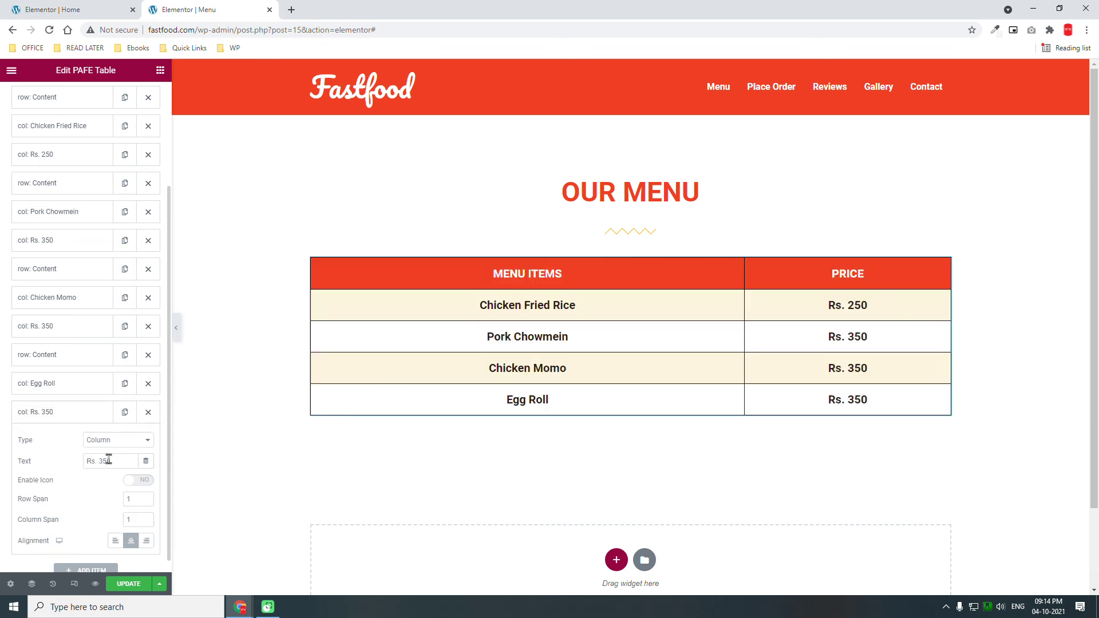
{"action": "left_click_drag", "start_coordinate": [101, 461], "coordinate": [165, 463]}
{"action": "type", "text": "150"}
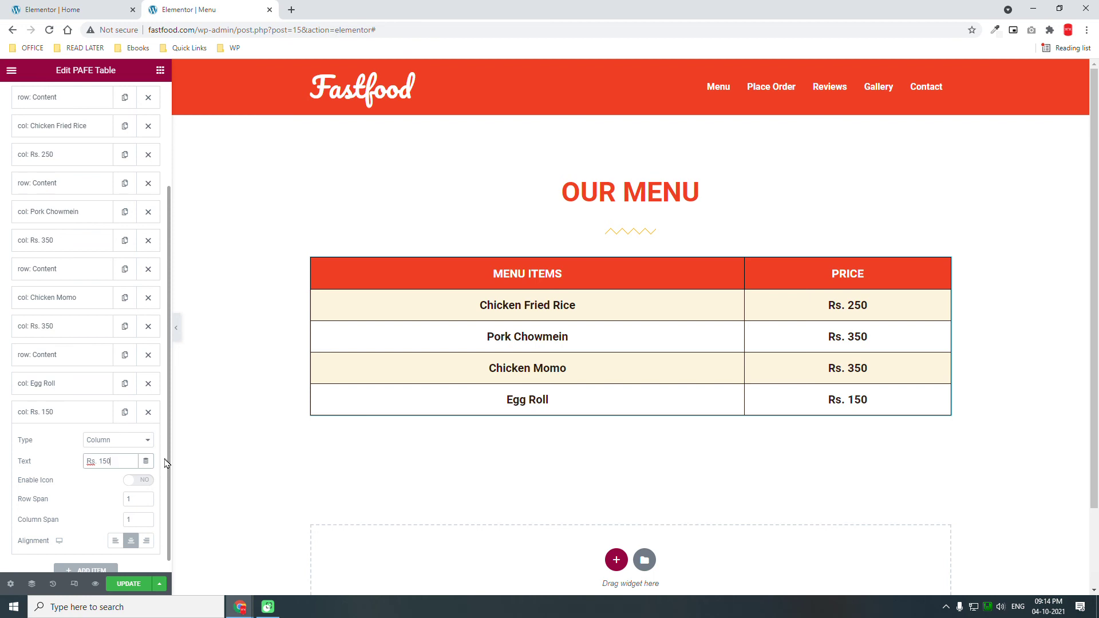
{"action": "left_click", "coordinate": [135, 595]}
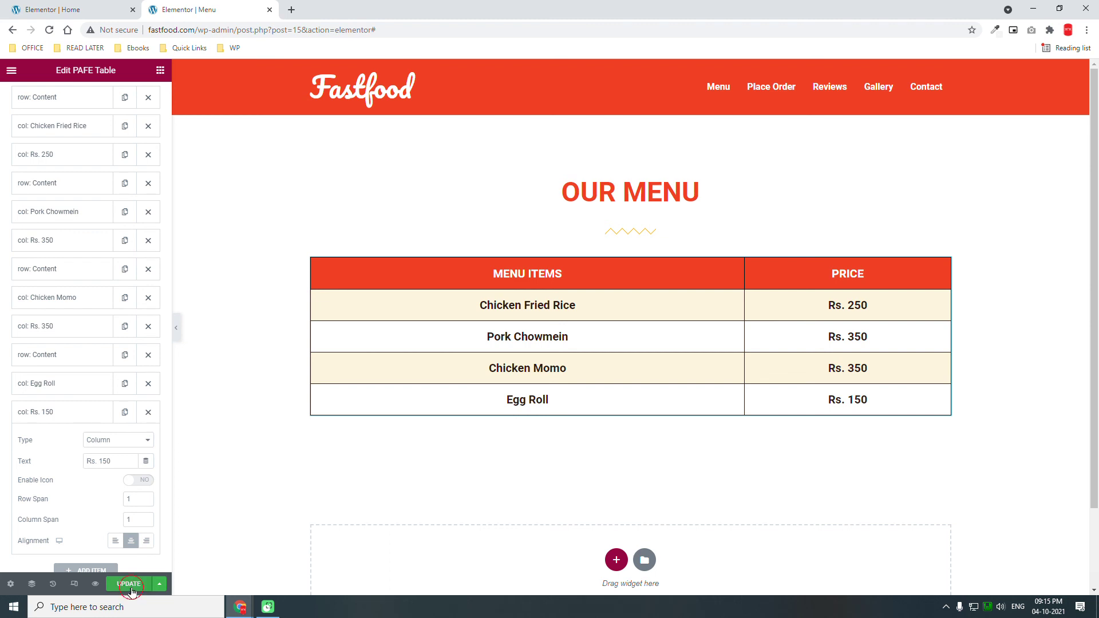
{"action": "left_click", "coordinate": [131, 588]}
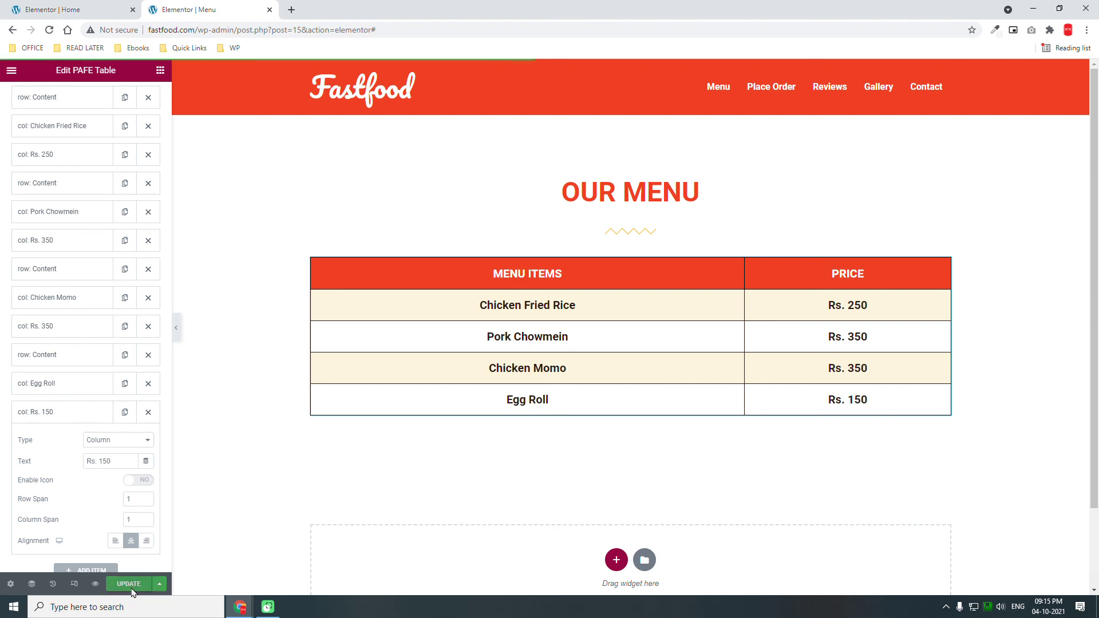
Switch to mobile preview, set section padding top and bottom to 50, then hide the panel
{"action": "left_click", "coordinate": [75, 583]}
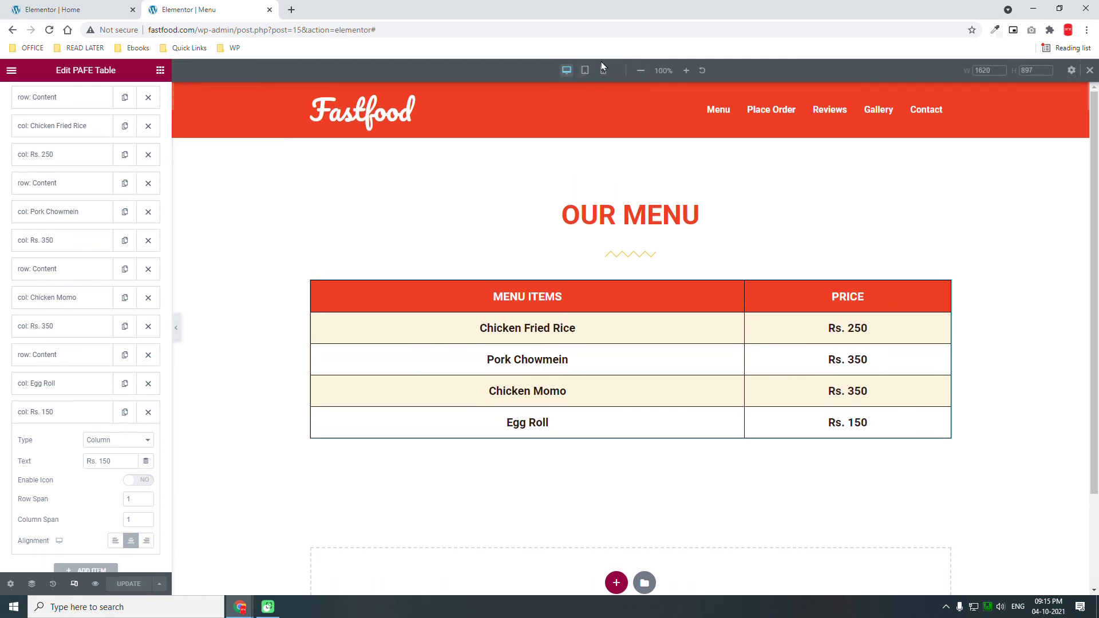
{"action": "left_click", "coordinate": [602, 71]}
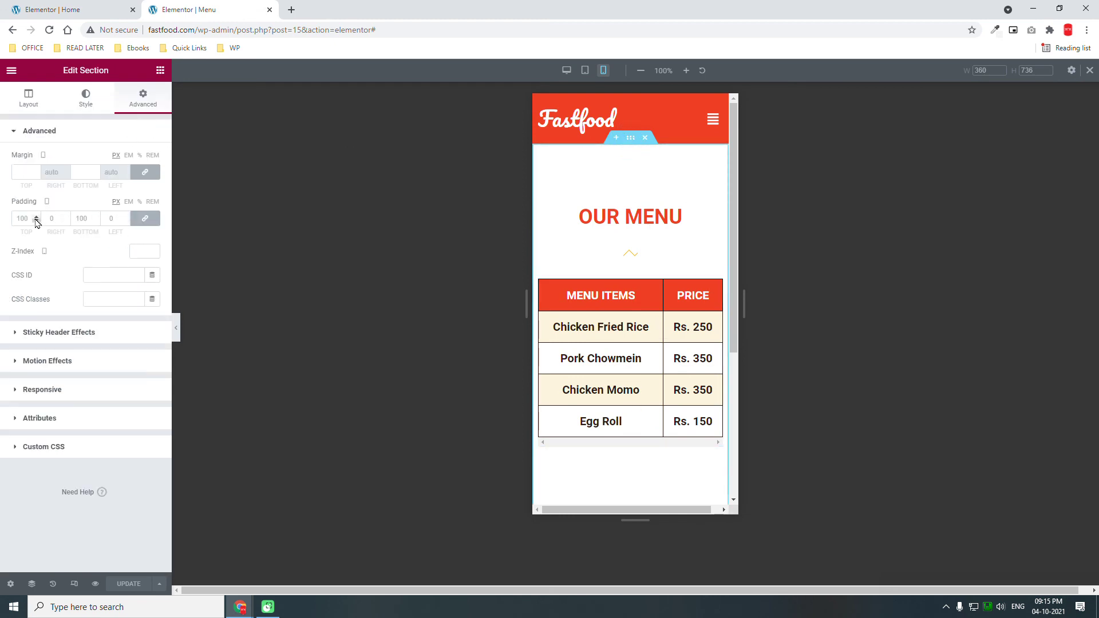
{"action": "left_click", "coordinate": [143, 220]}
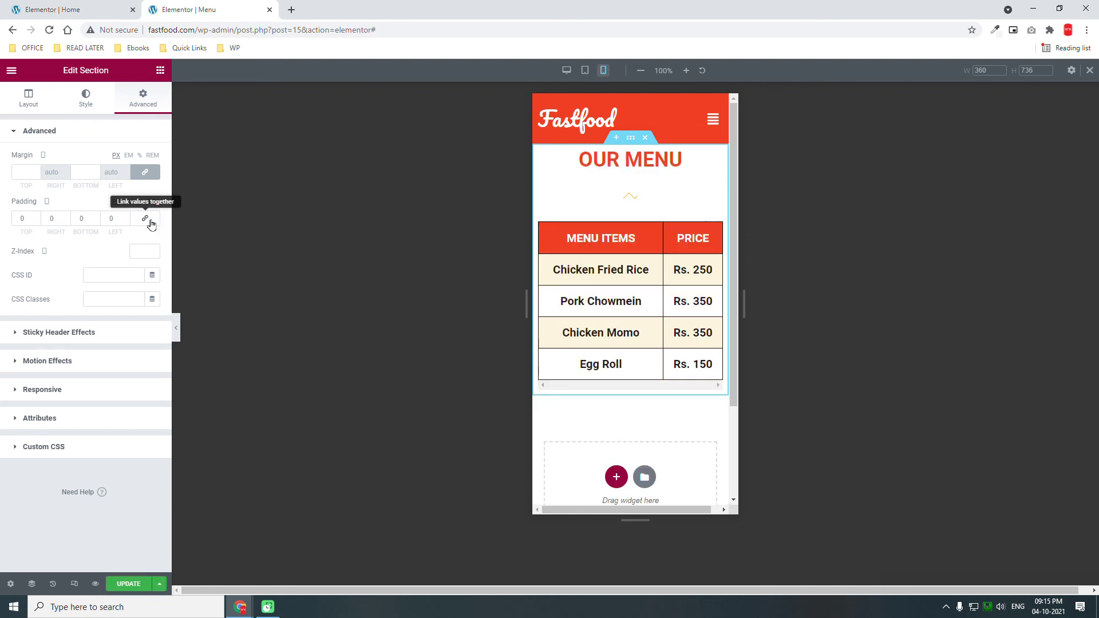
{"action": "left_click", "coordinate": [23, 218]}
{"action": "type", "text": "50"}
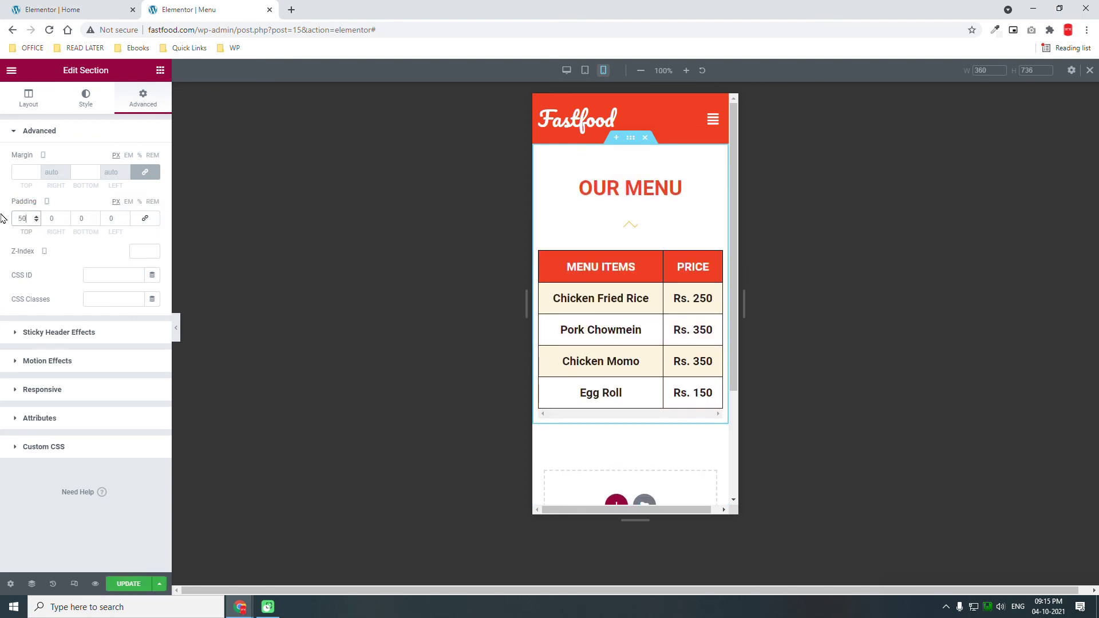
{"action": "key", "text": "Tab"}
{"action": "key", "text": "Tab"}
{"action": "type", "text": "50"}
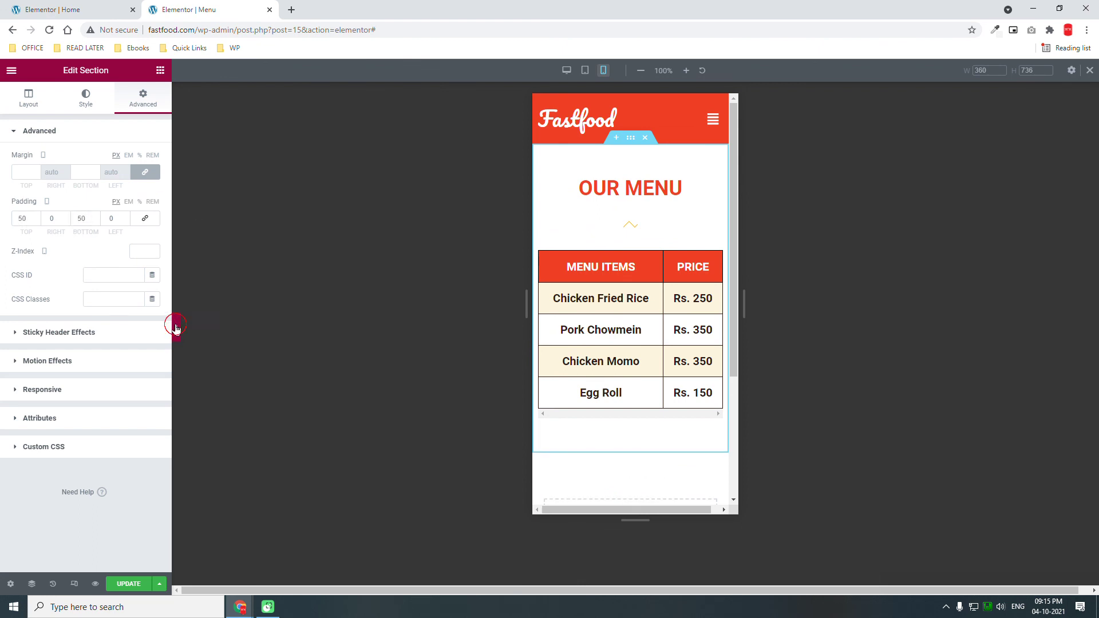
{"action": "left_click", "coordinate": [176, 329]}
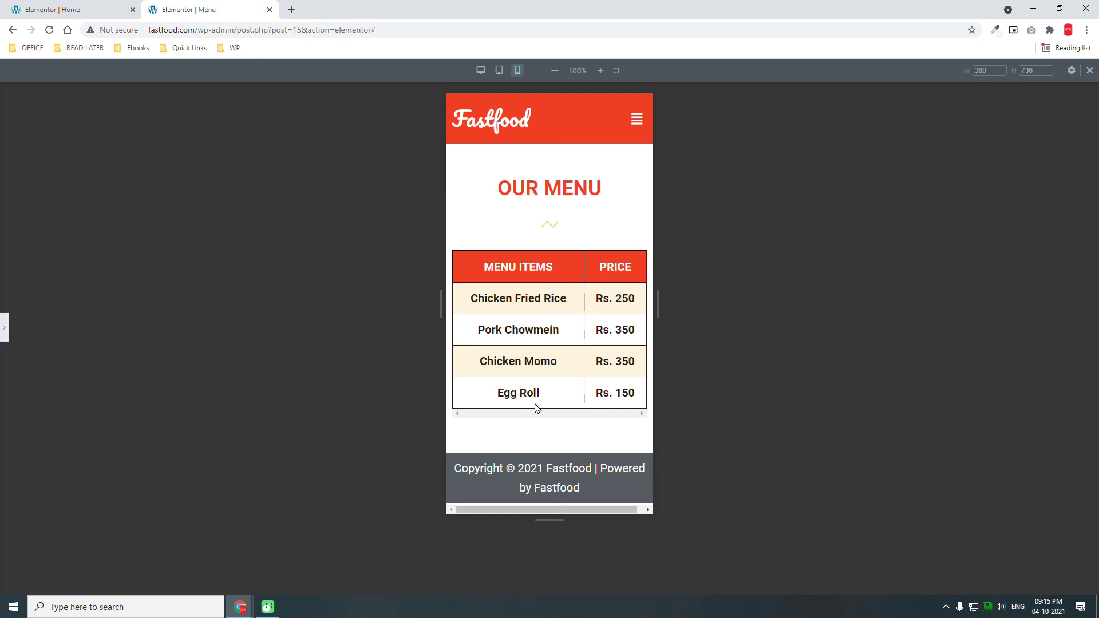
Make the OUR MENU zigzag divider taller and set its width to 16
{"action": "left_click", "coordinate": [5, 331]}
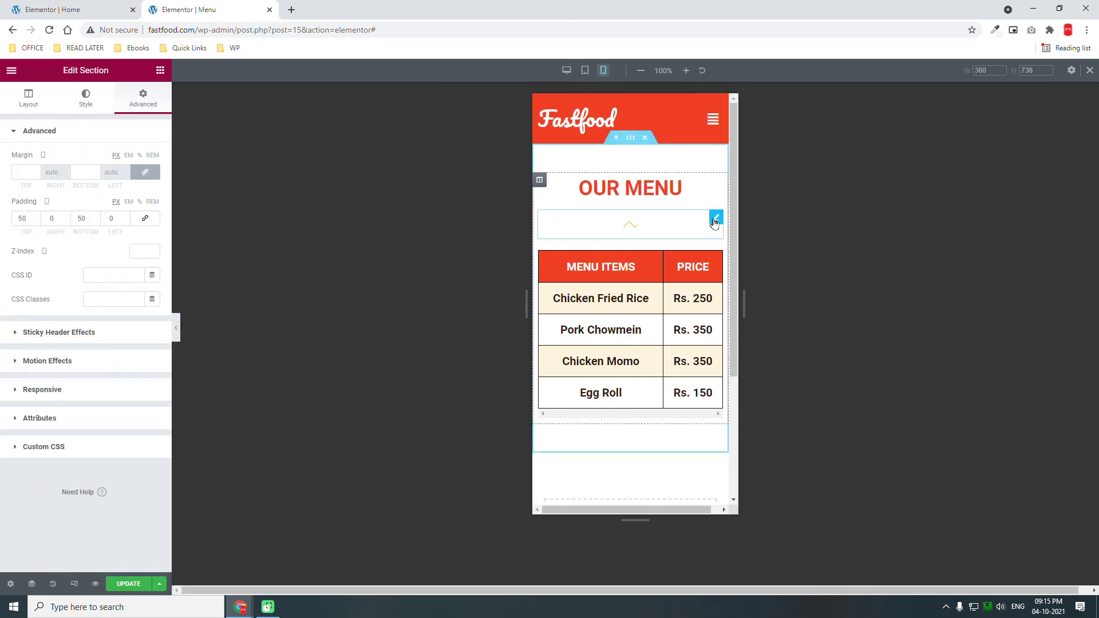
{"action": "left_click", "coordinate": [713, 221]}
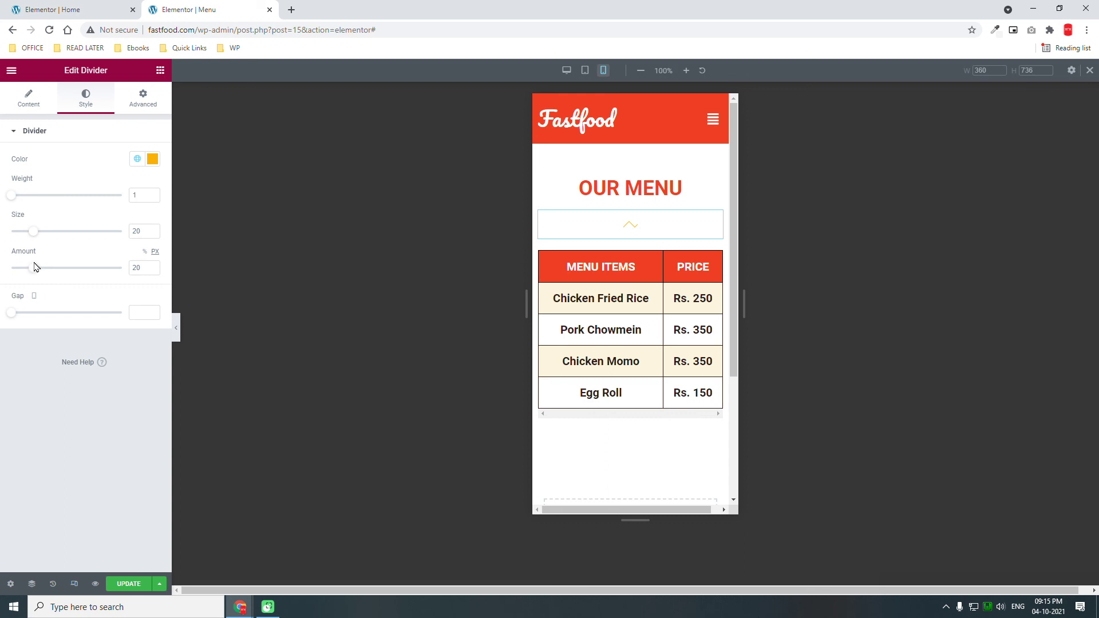
{"action": "left_click_drag", "start_coordinate": [33, 232], "coordinate": [35, 234]}
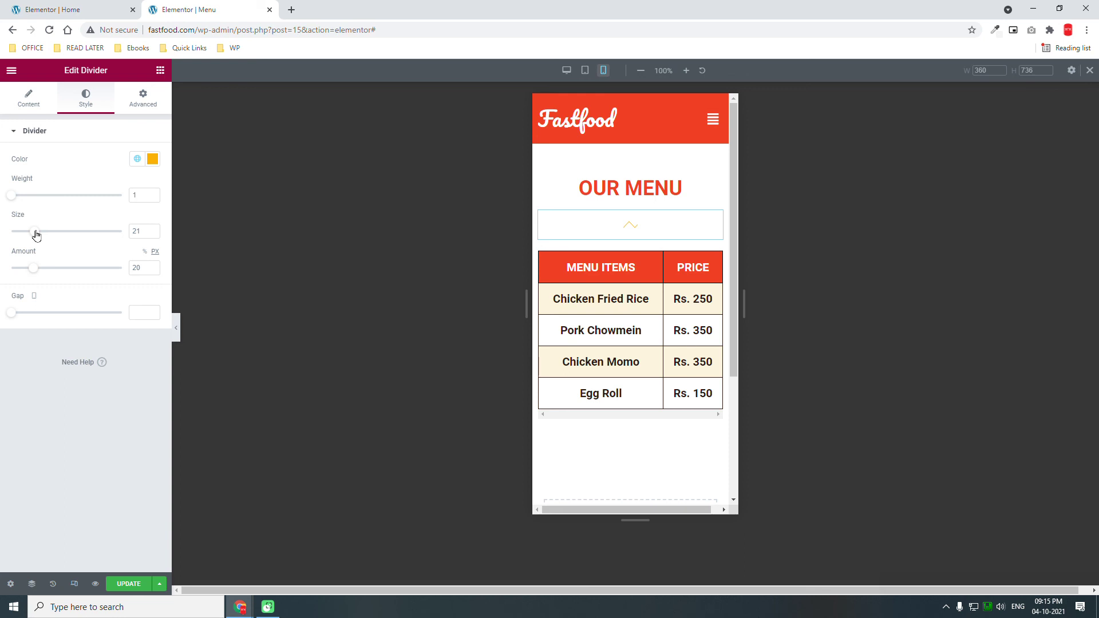
{"action": "left_click", "coordinate": [36, 102]}
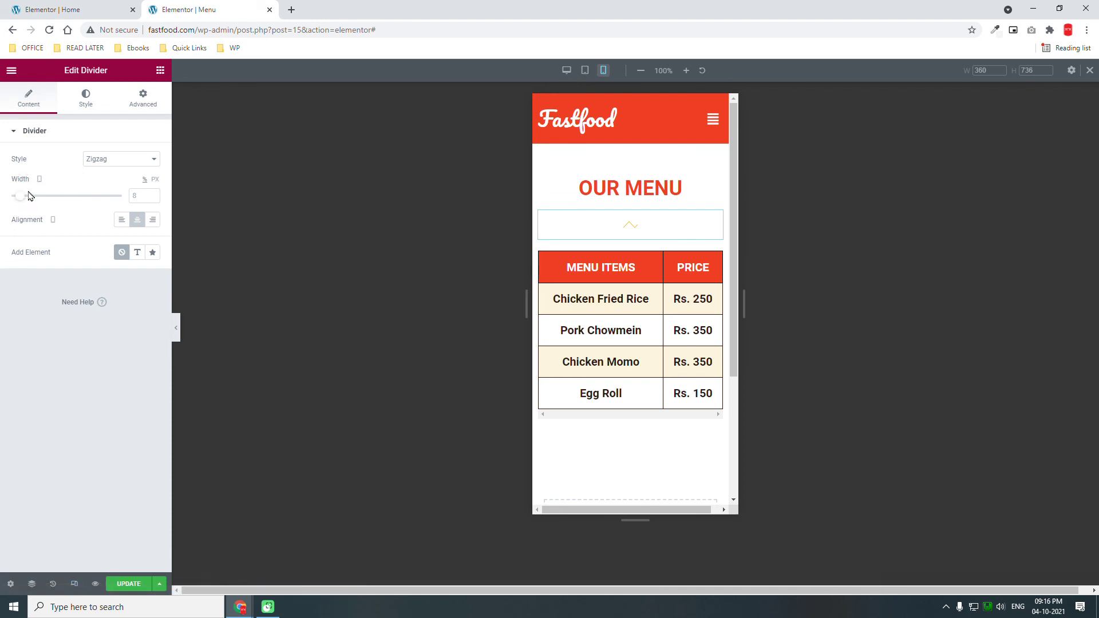
{"action": "left_click_drag", "start_coordinate": [28, 196], "coordinate": [32, 200]}
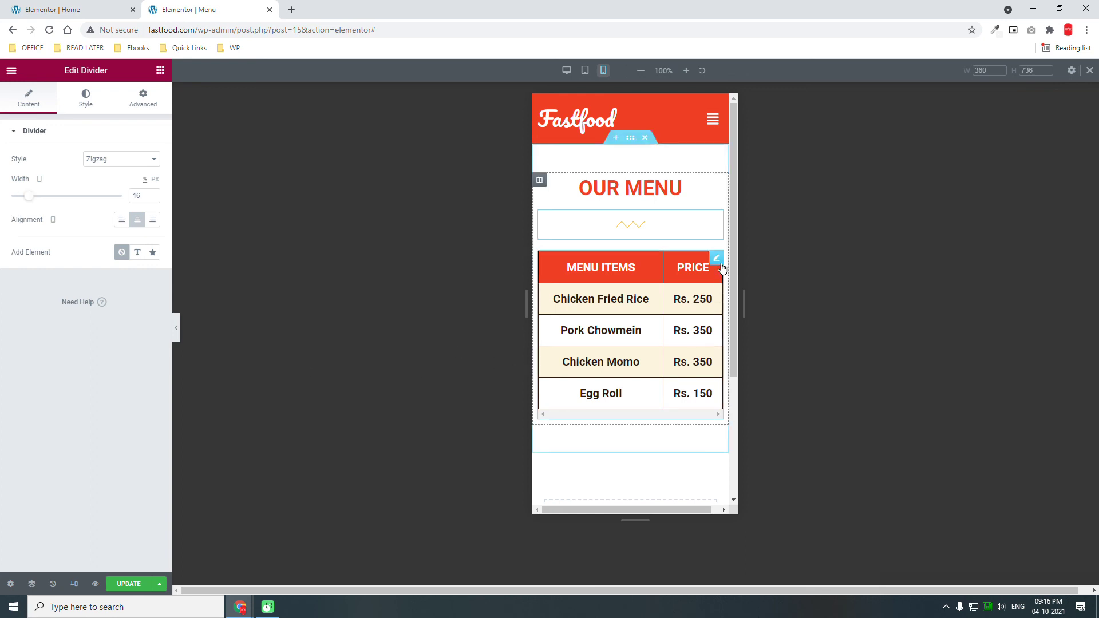
Look through the PAFE Table's Head and Row Style settings, then hide the editing panel
{"action": "left_click", "coordinate": [717, 258]}
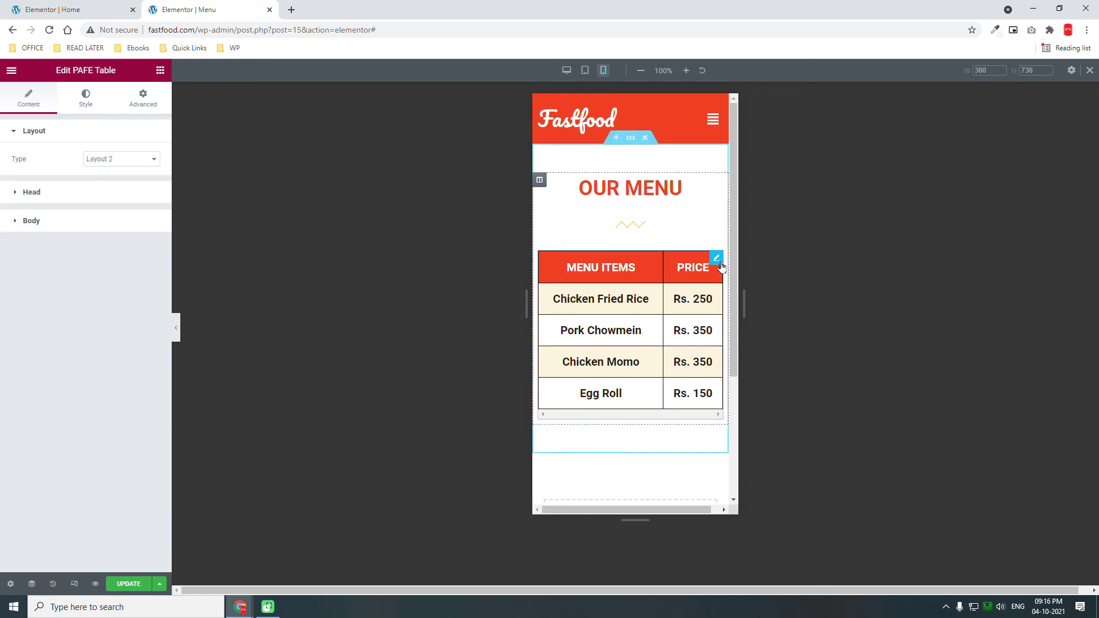
{"action": "left_click", "coordinate": [72, 196]}
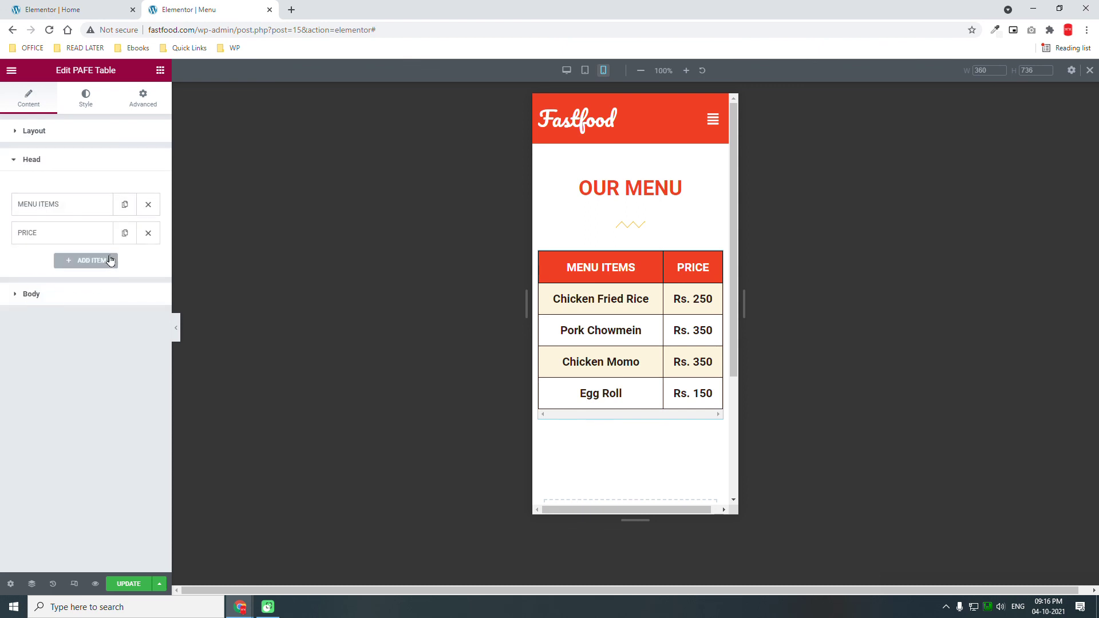
{"action": "left_click", "coordinate": [81, 106]}
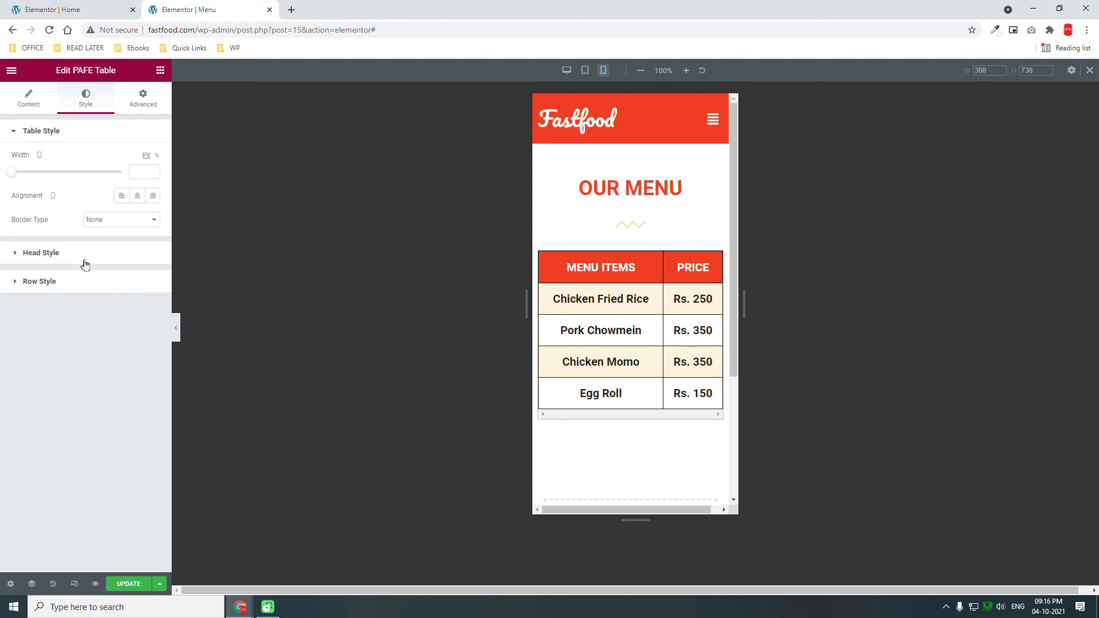
{"action": "left_click", "coordinate": [59, 285]}
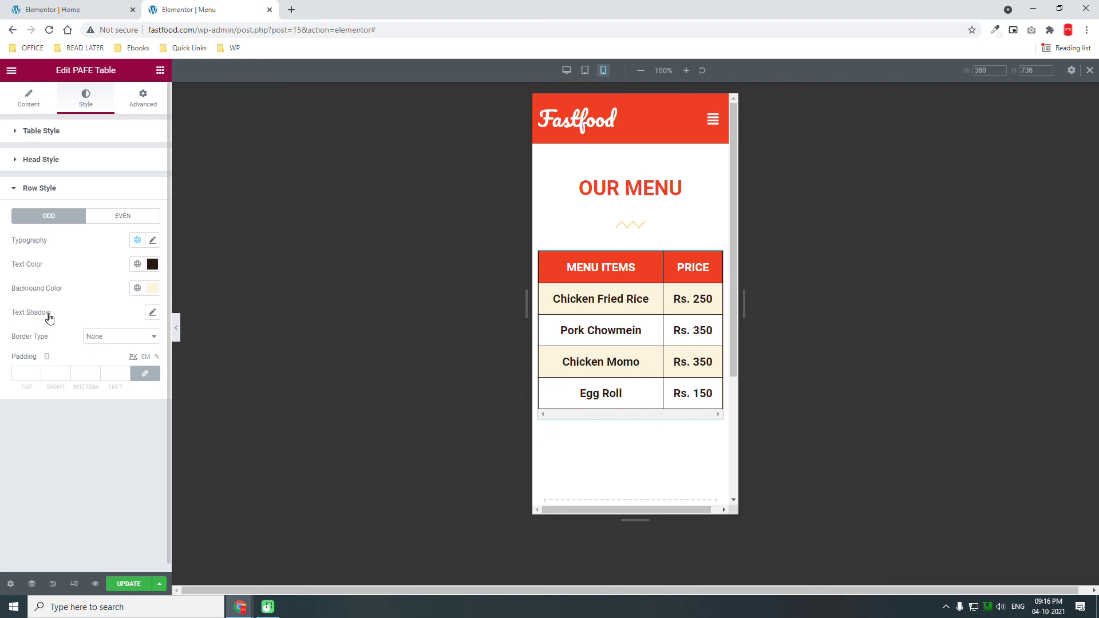
{"action": "mouse_move", "coordinate": [631, 330]}
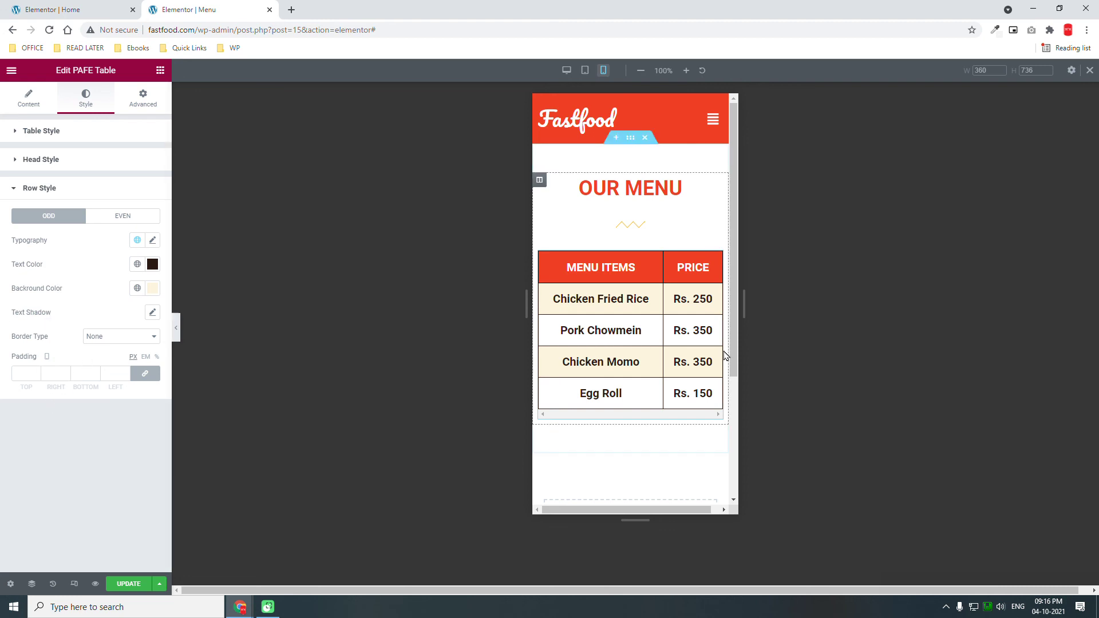
{"action": "scroll", "coordinate": [636, 298], "scroll_direction": "down", "scroll_amount": 2}
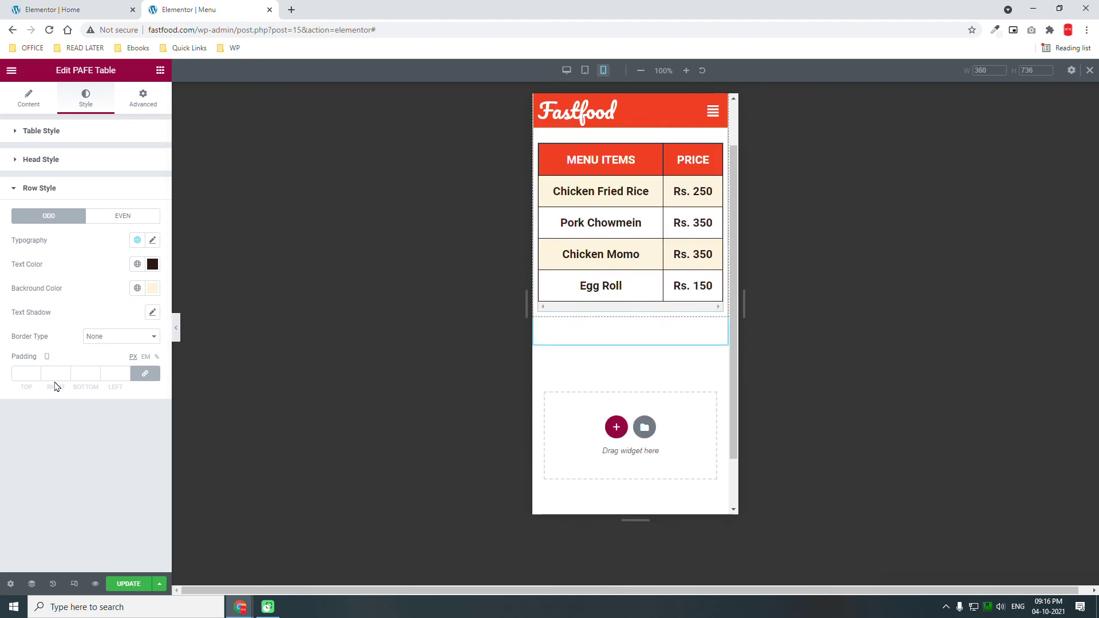
{"action": "left_click", "coordinate": [178, 331]}
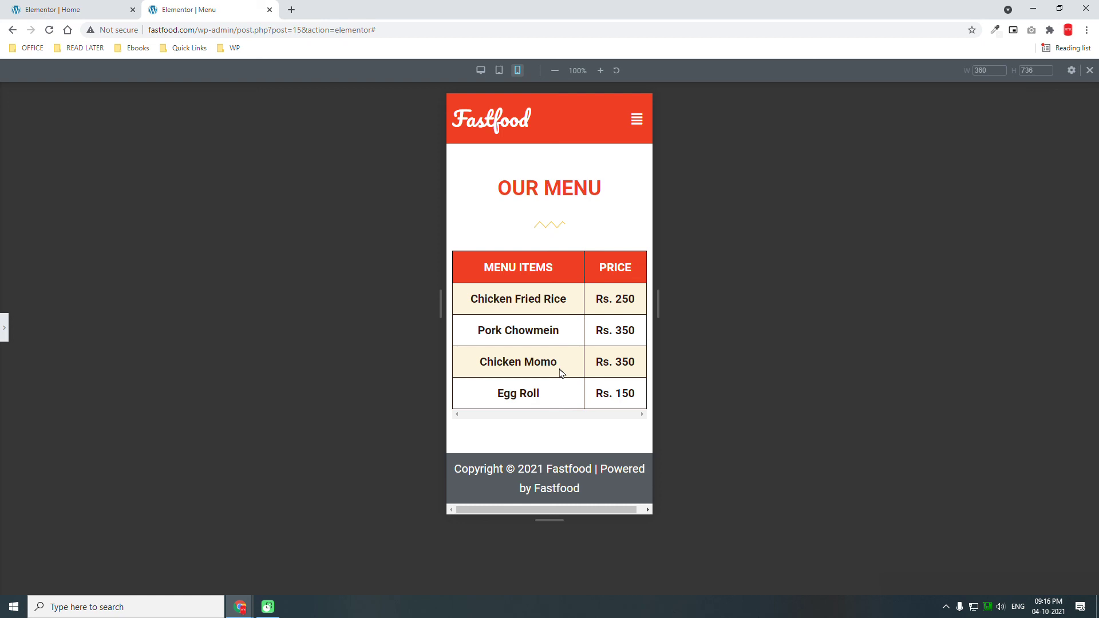
Test the mobile hamburger menu, bring back the editing panel, and save the page
{"action": "left_click", "coordinate": [637, 123]}
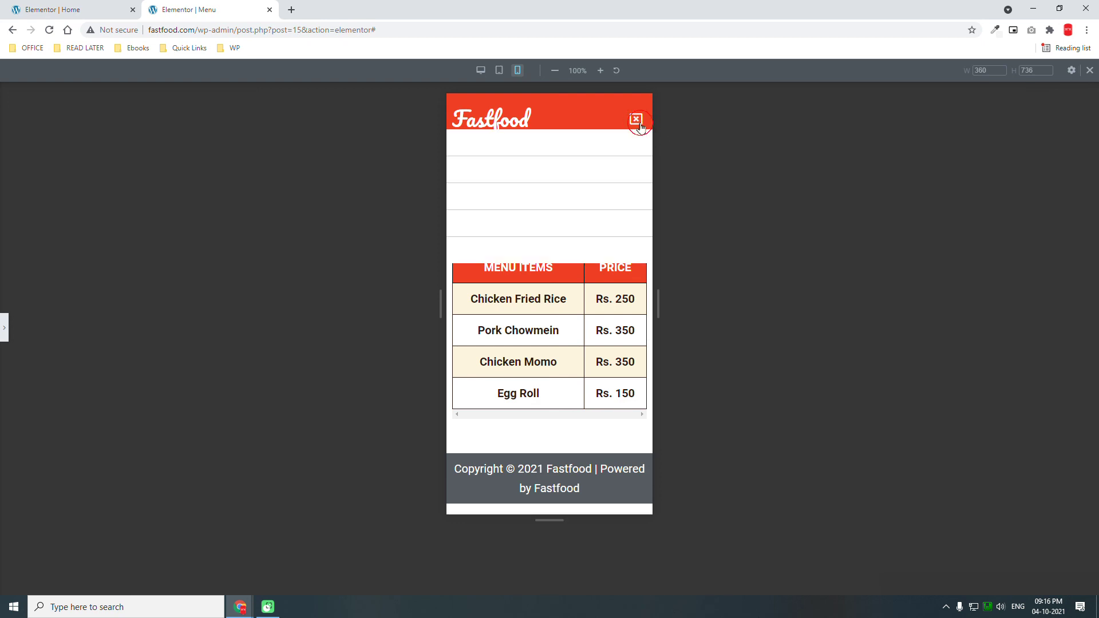
{"action": "left_click", "coordinate": [637, 122]}
{"action": "left_click", "coordinate": [637, 122]}
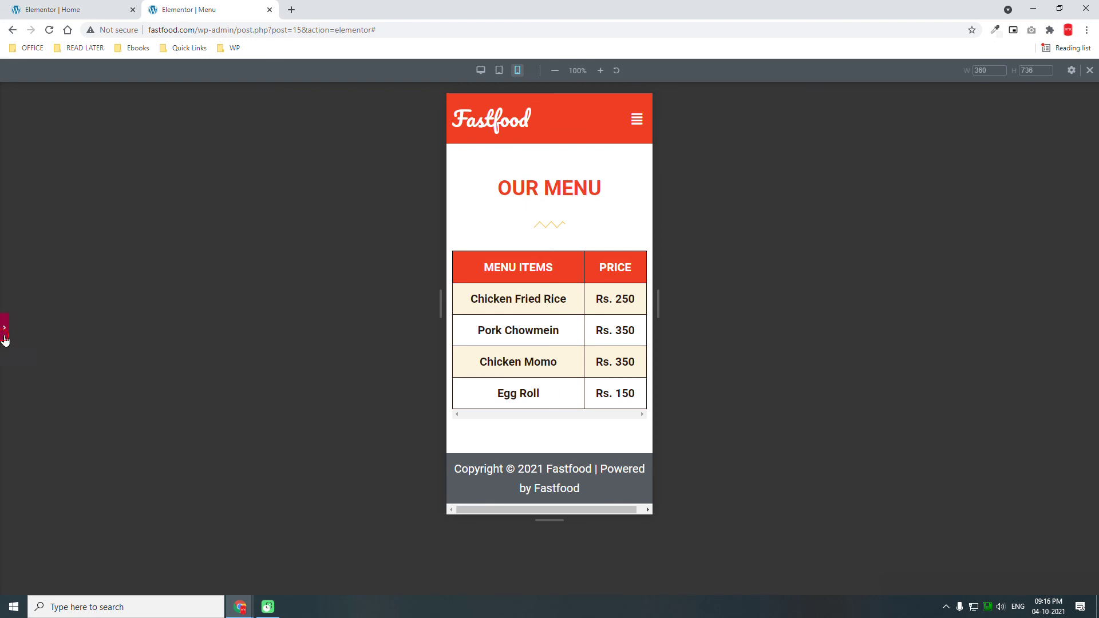
{"action": "left_click", "coordinate": [5, 343]}
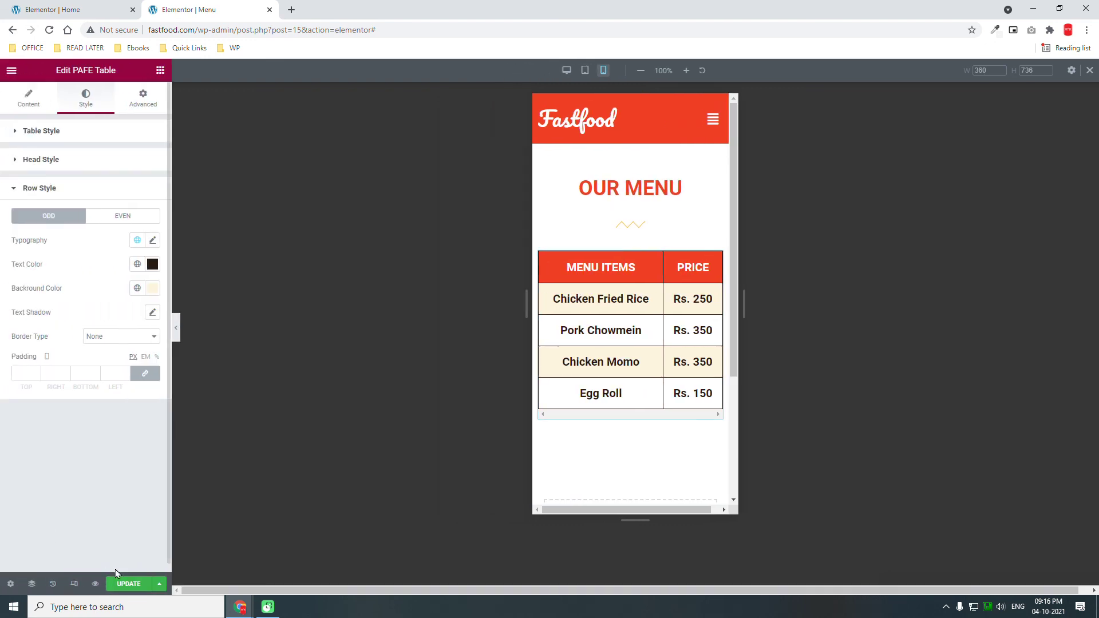
{"action": "left_click", "coordinate": [129, 586]}
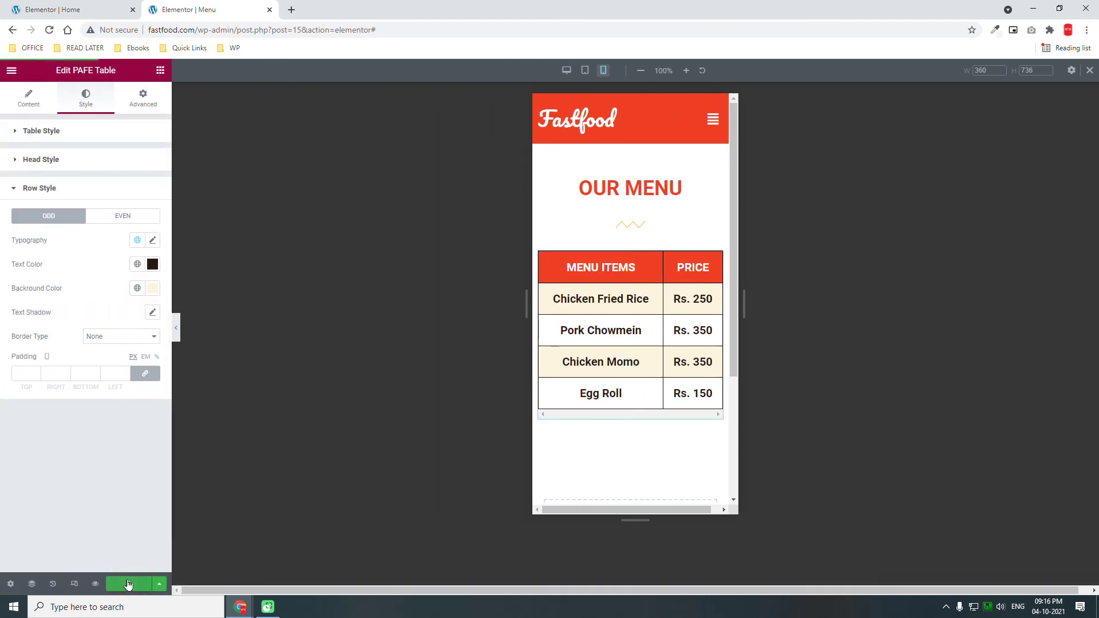